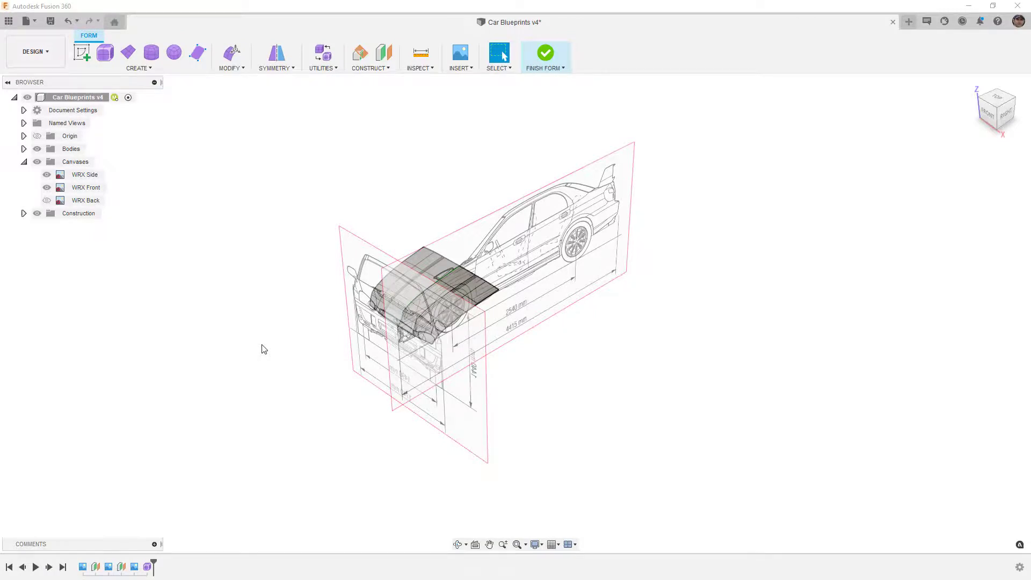
# In top view, move the five rear edges on one side of the hood about 3.2 mm rearward with Edit Form.
pyautogui.keyDown('shift'); pyautogui.moveTo(406, 290); pyautogui.dragTo(872, 168, button='middle'); pyautogui.keyUp('shift')
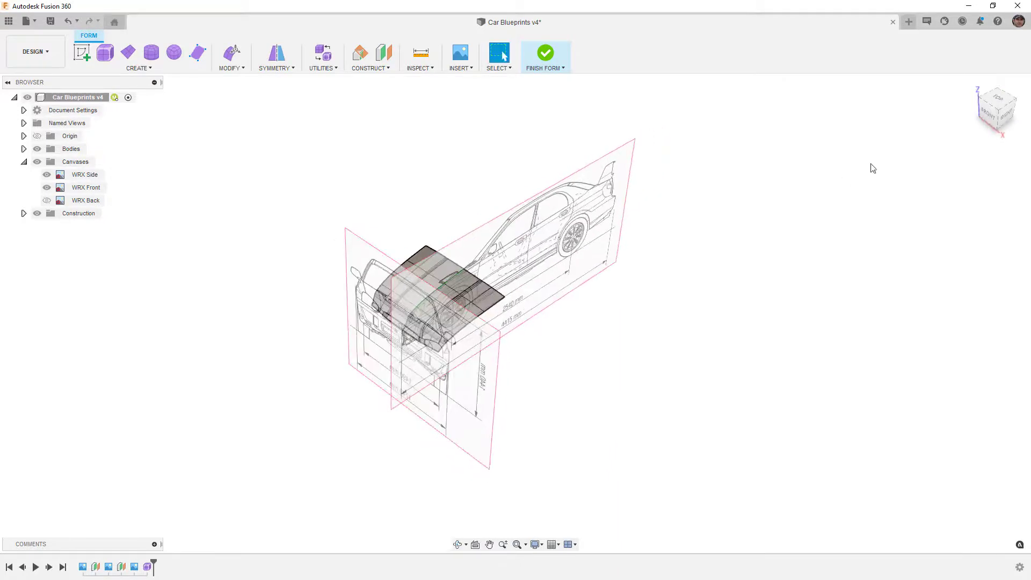
pyautogui.click(990, 118)
pyautogui.scroll(6, 510, 268)
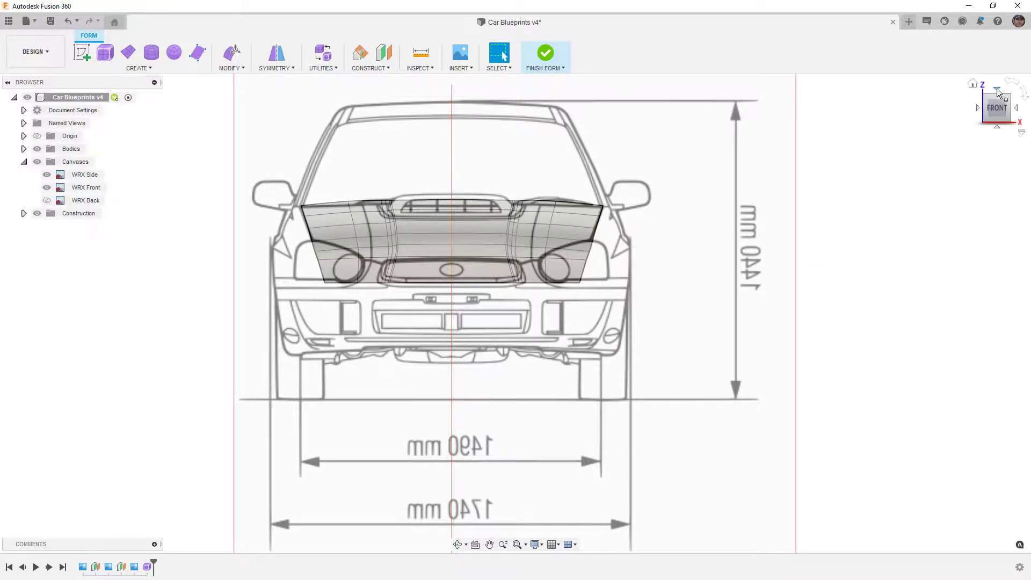
pyautogui.click(997, 90)
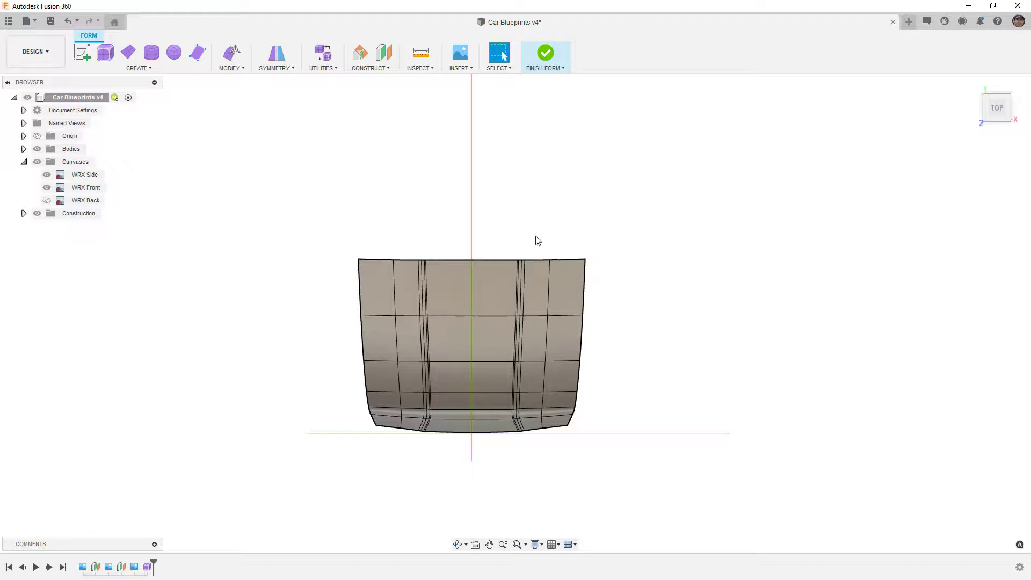
pyautogui.click(232, 53)
pyautogui.scroll(5, 537, 272)
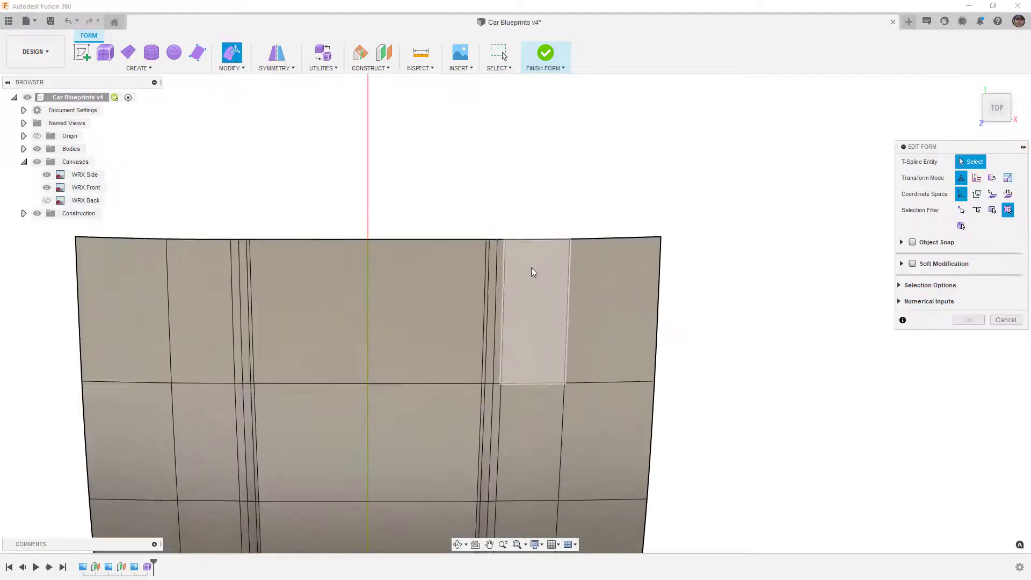
pyautogui.moveTo(463, 186); pyautogui.dragTo(692, 252)
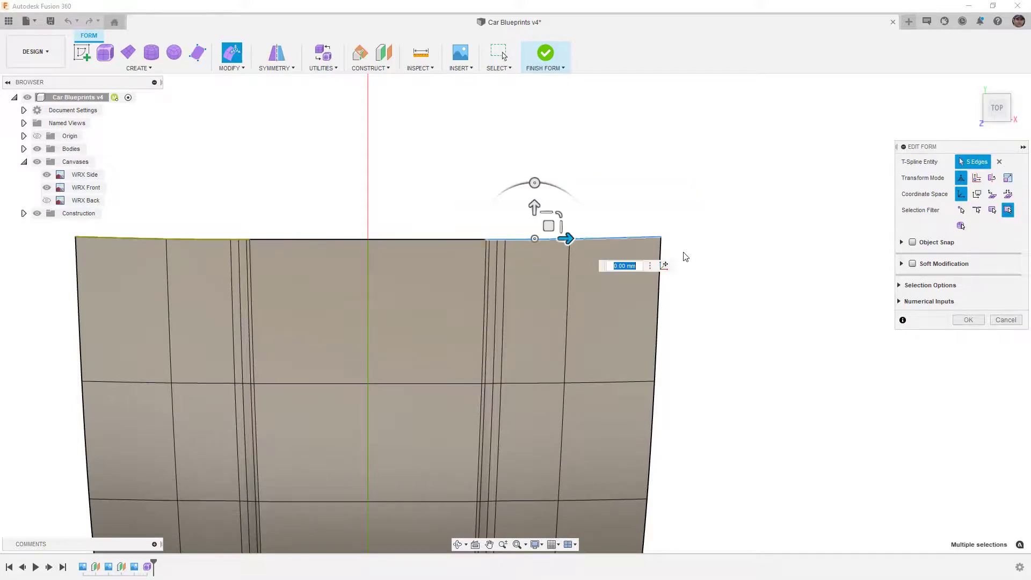
pyautogui.scroll(1, 530, 220)
pyautogui.scroll(1, 530, 220)
pyautogui.moveTo(549, 236); pyautogui.dragTo(553, 239)
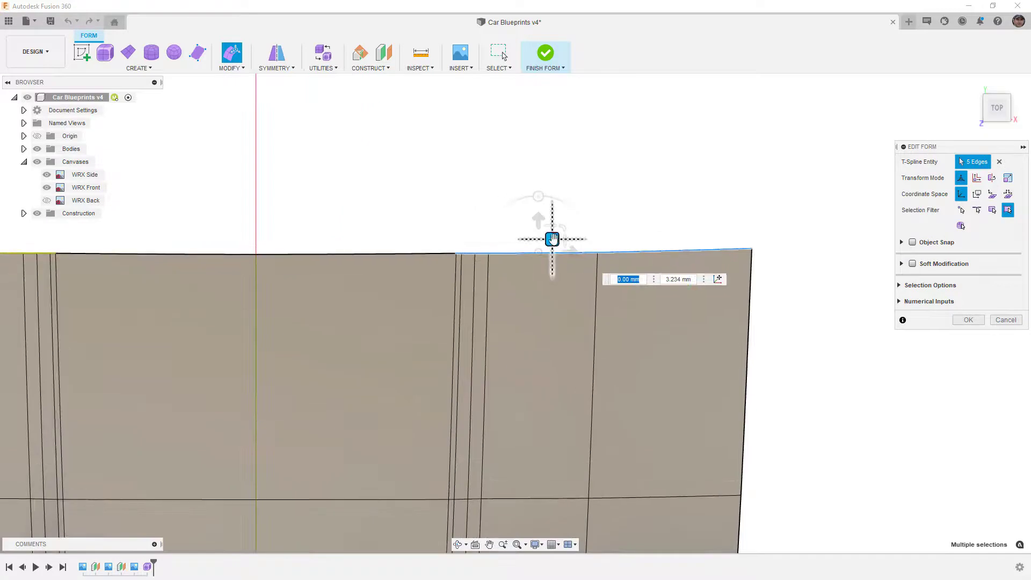
# Move the hood's outermost rear edge about 3.2 mm rearward, and its outer corner vertex a further 3.2 mm or so.
pyautogui.click(612, 235)
pyautogui.click(616, 253)
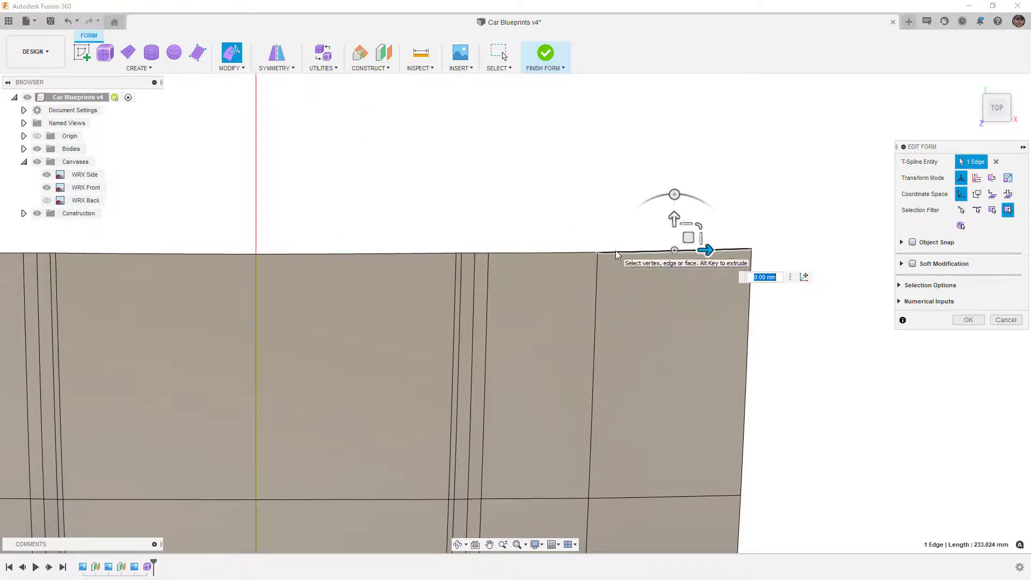
pyautogui.moveTo(689, 236); pyautogui.dragTo(689, 235)
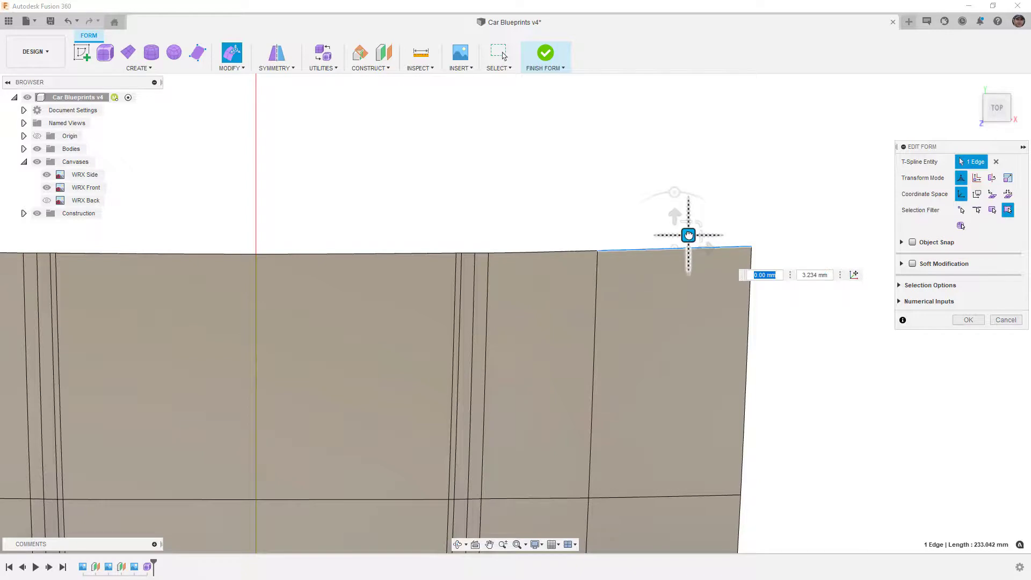
pyautogui.click(751, 246)
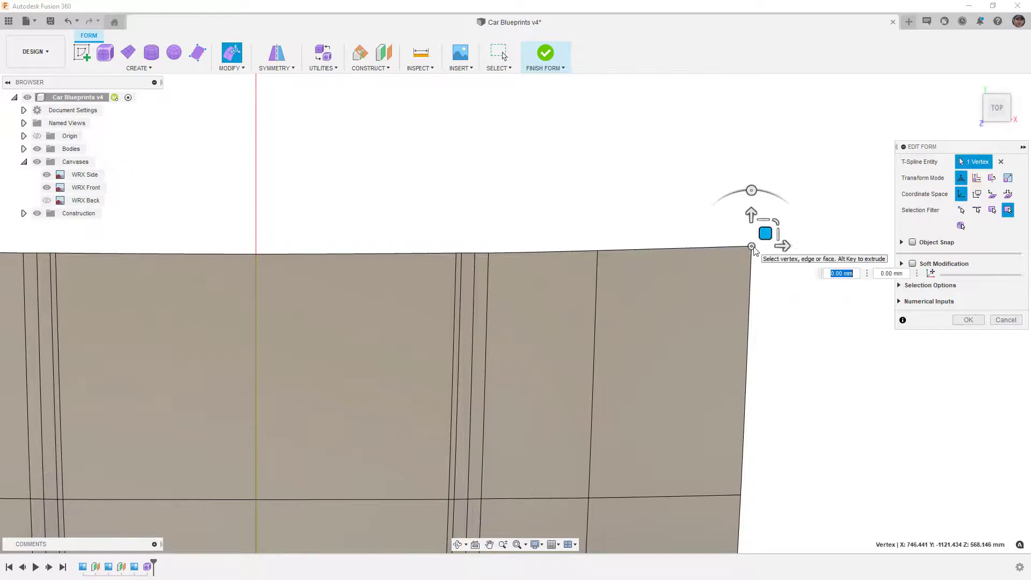
pyautogui.moveTo(764, 233); pyautogui.dragTo(763, 231)
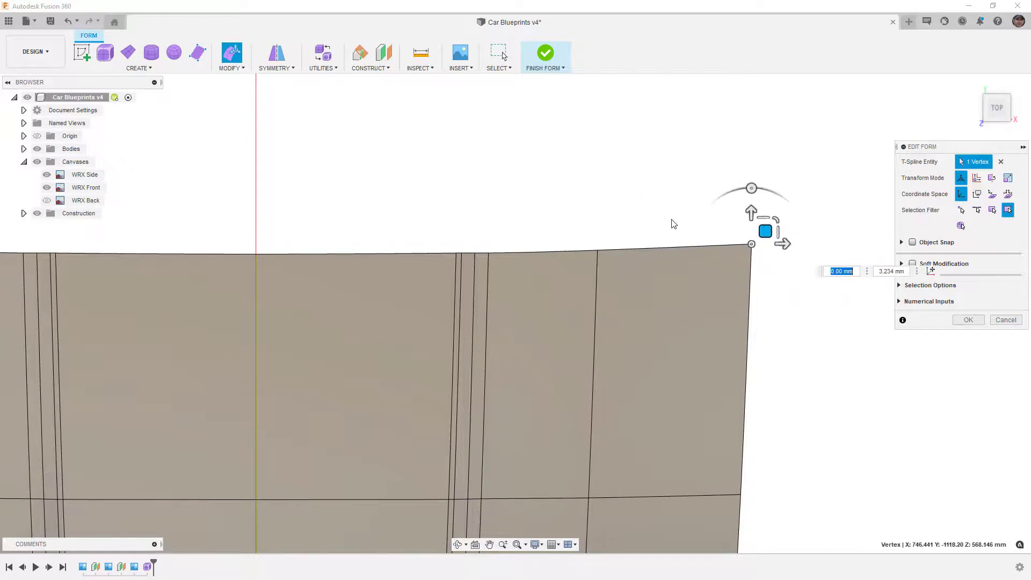
# Shift the short rear edge at the hood's crease lines and its neighbouring vertex about 1.4 mm forward.
pyautogui.scroll(3, 441, 256)
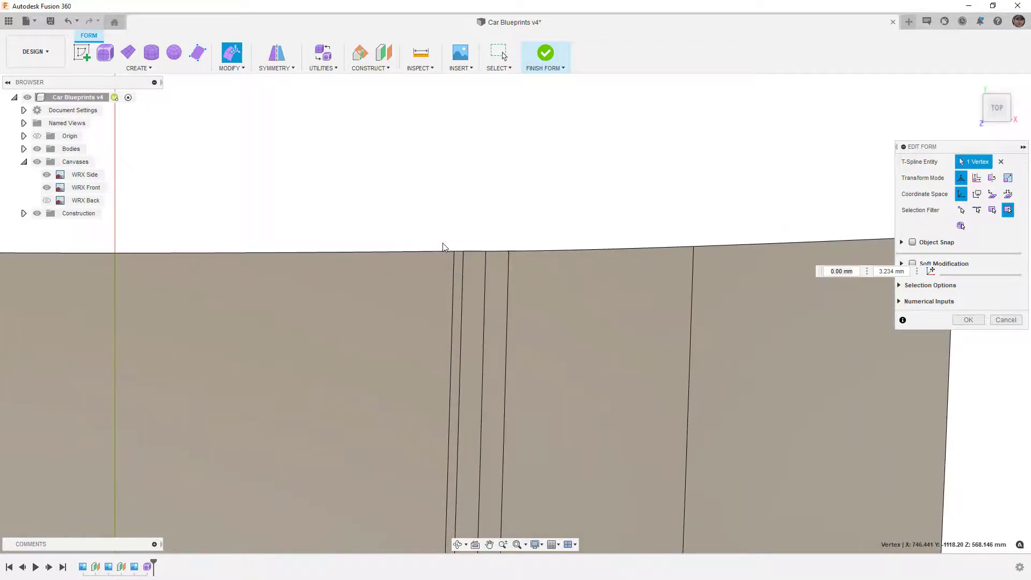
pyautogui.click(467, 250)
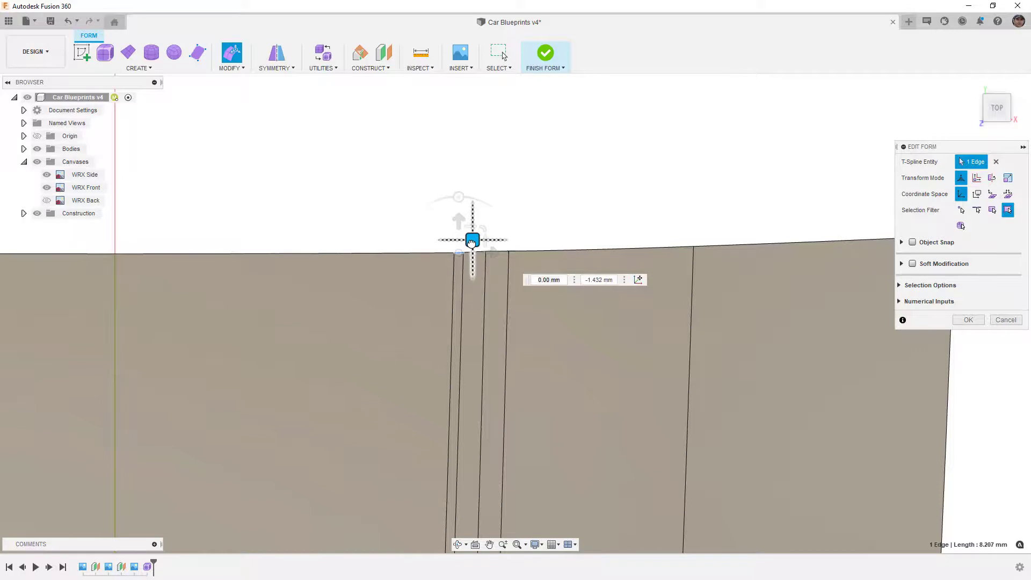
pyautogui.click(487, 251)
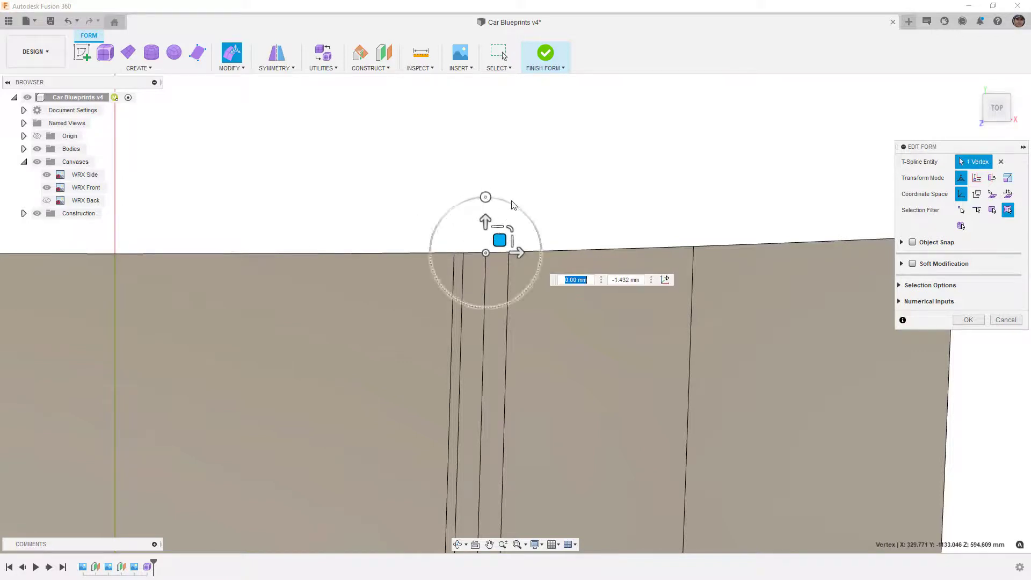
pyautogui.click(489, 204)
pyautogui.scroll(-2, 487, 204)
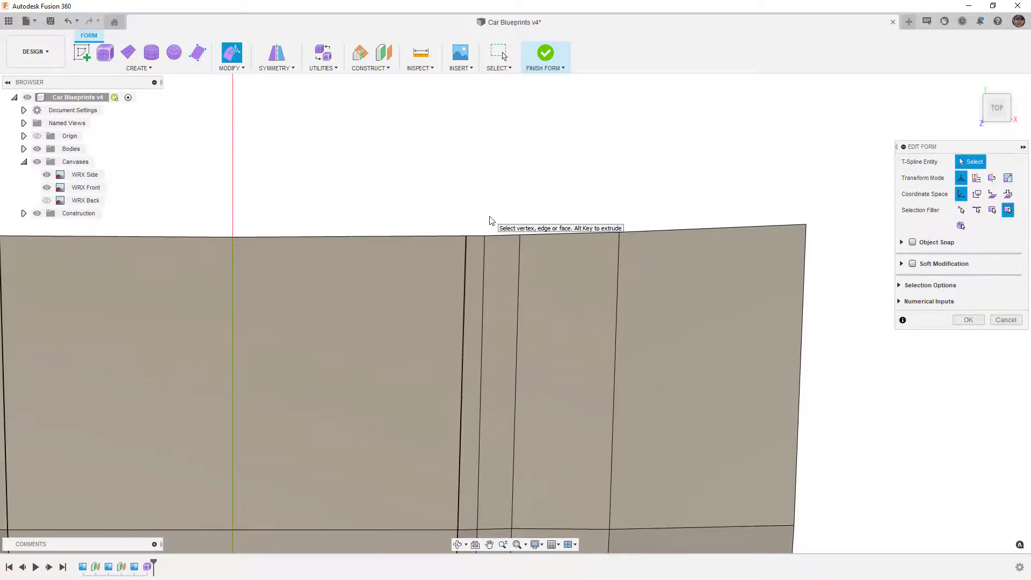
pyautogui.scroll(-4, 488, 214)
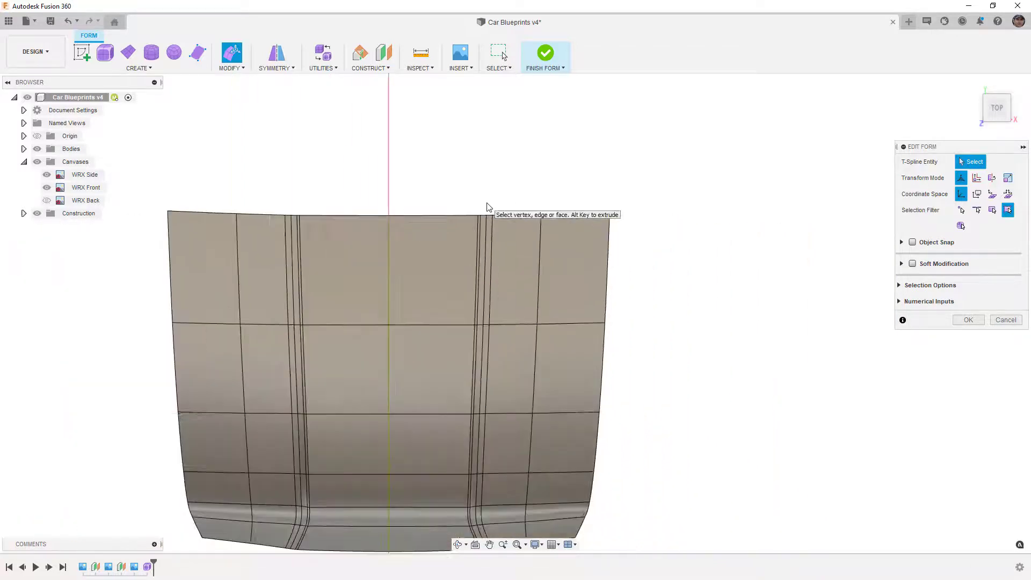
# In the right side view, lower the rearmost span of the lengthwise edge through the hood's outer panel by about 1.57 mm.
pyautogui.keyDown('shift'); pyautogui.moveTo(491, 223); pyautogui.dragTo(499, 246, button='middle'); pyautogui.keyUp('shift')
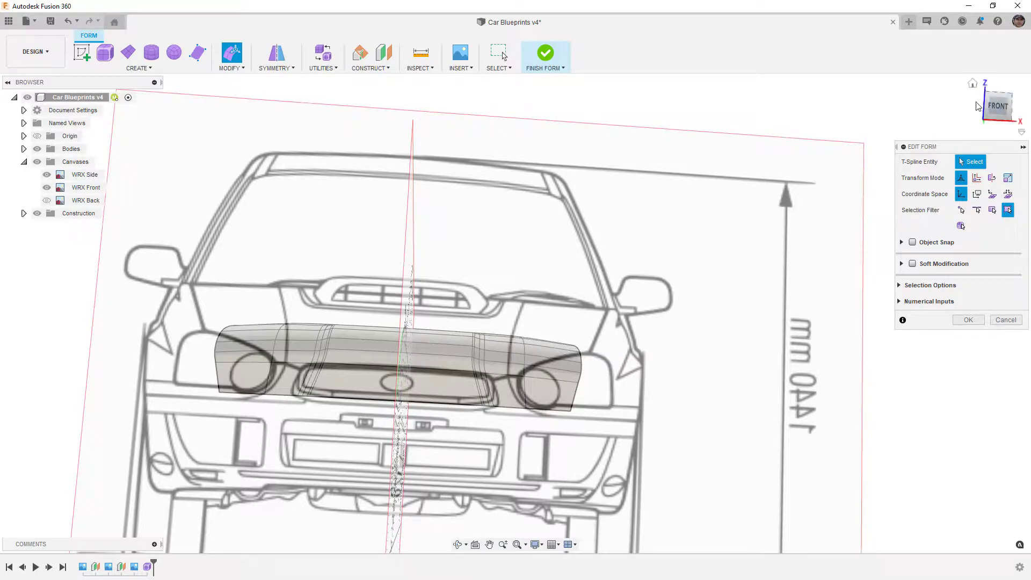
pyautogui.click(999, 108)
pyautogui.scroll(6, 571, 357)
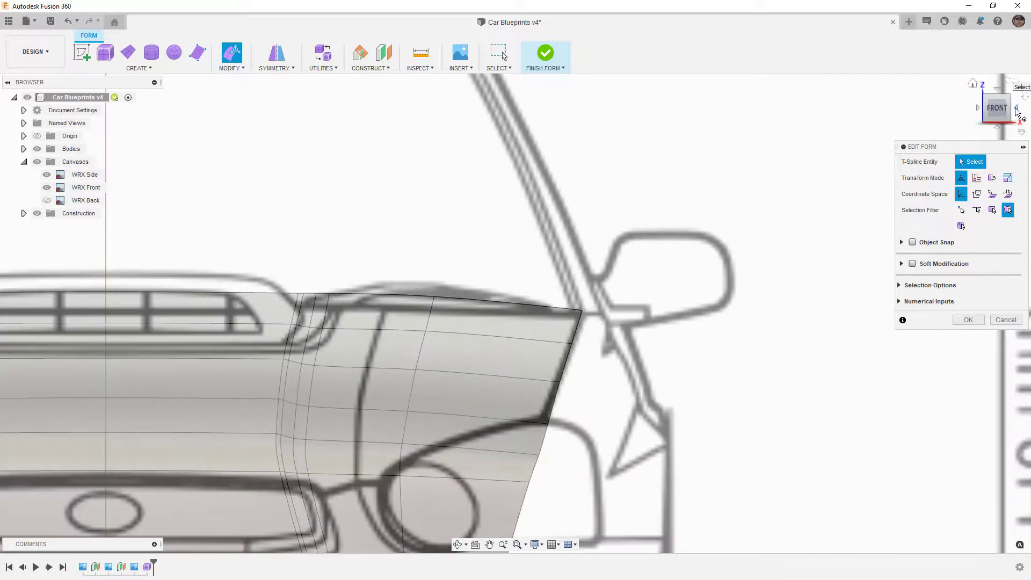
pyautogui.click(1017, 111)
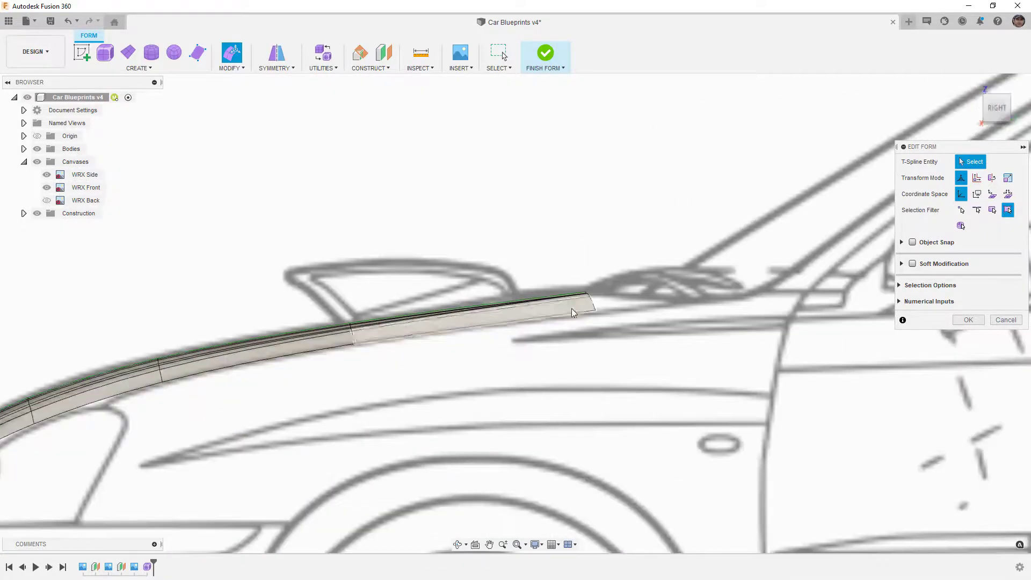
pyautogui.scroll(-2, 425, 348)
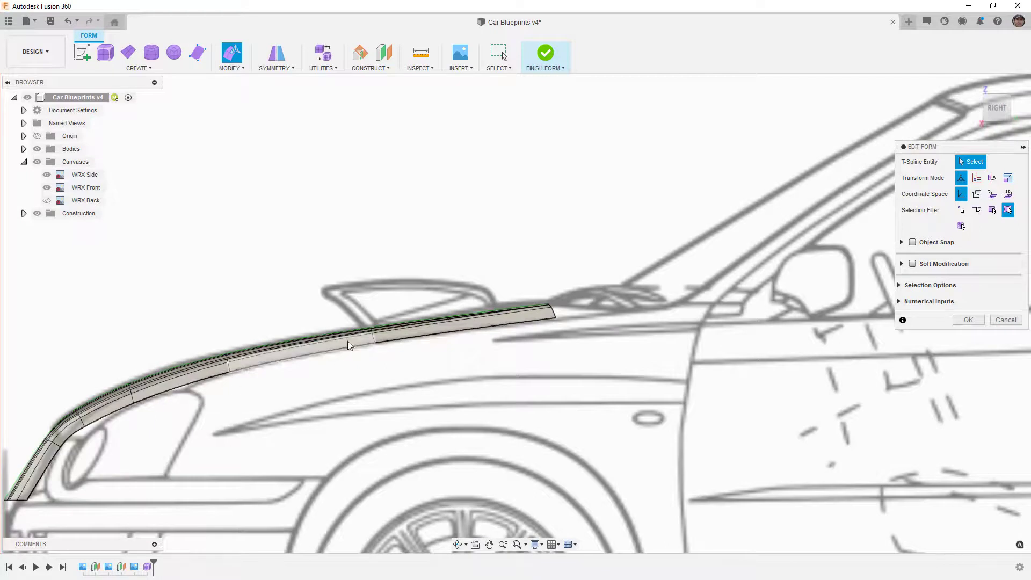
pyautogui.scroll(2, 391, 335)
pyautogui.scroll(2, 397, 334)
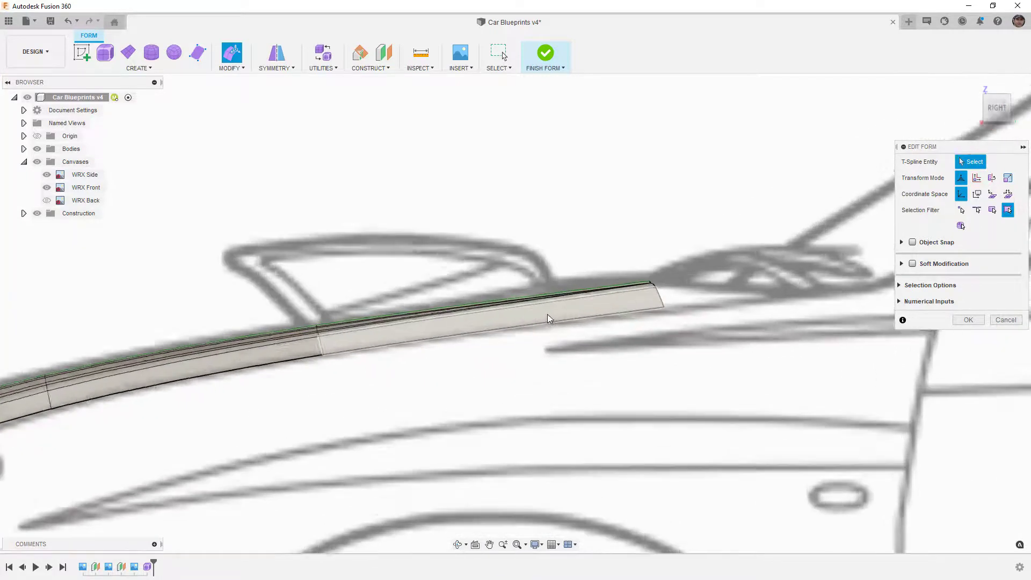
pyautogui.scroll(-1, 548, 318)
pyautogui.click(385, 329)
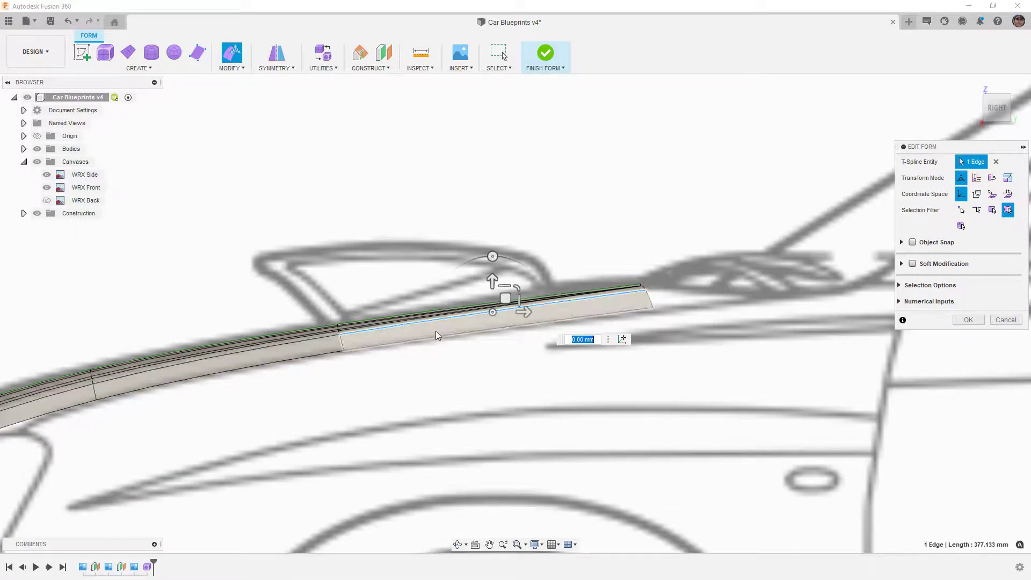
pyautogui.scroll(3, 505, 317)
pyautogui.moveTo(504, 283); pyautogui.dragTo(504, 287)
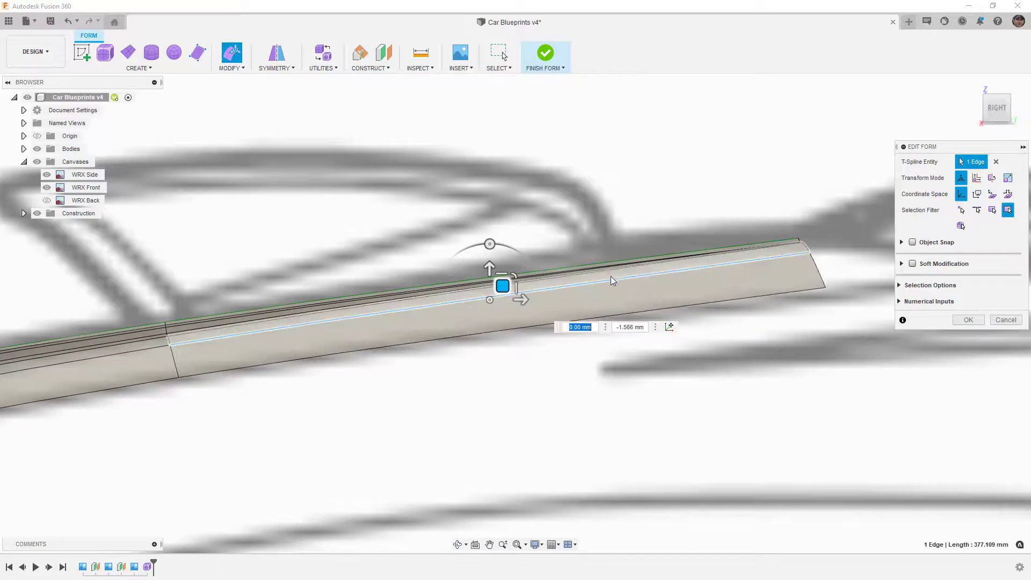
# Nudge the rear vertex of the outermost crease line about 0.09 mm down and 0.01 mm forward in the side view.
pyautogui.click(231, 331)
pyautogui.scroll(5, 726, 273)
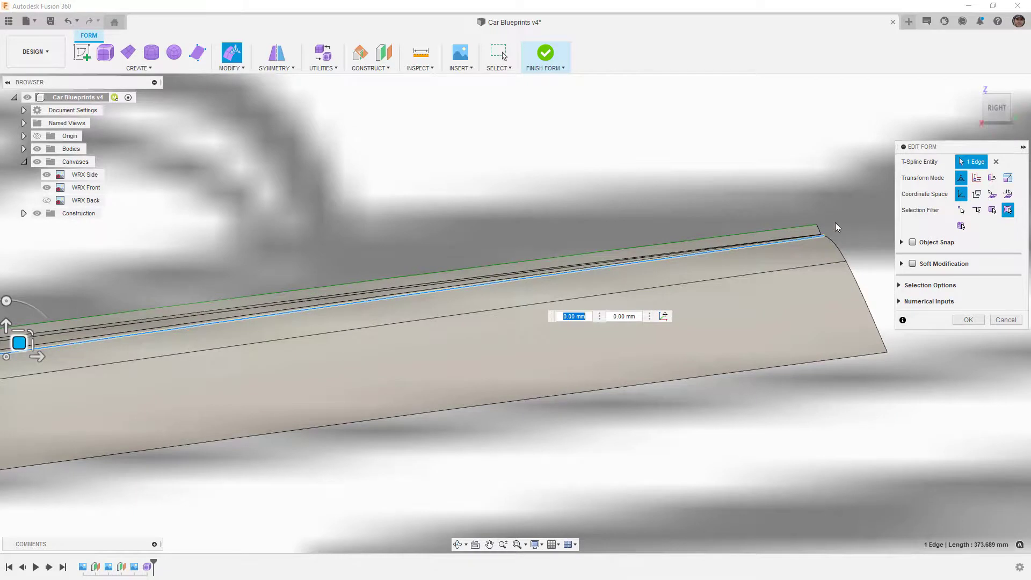
pyautogui.scroll(-3, 835, 226)
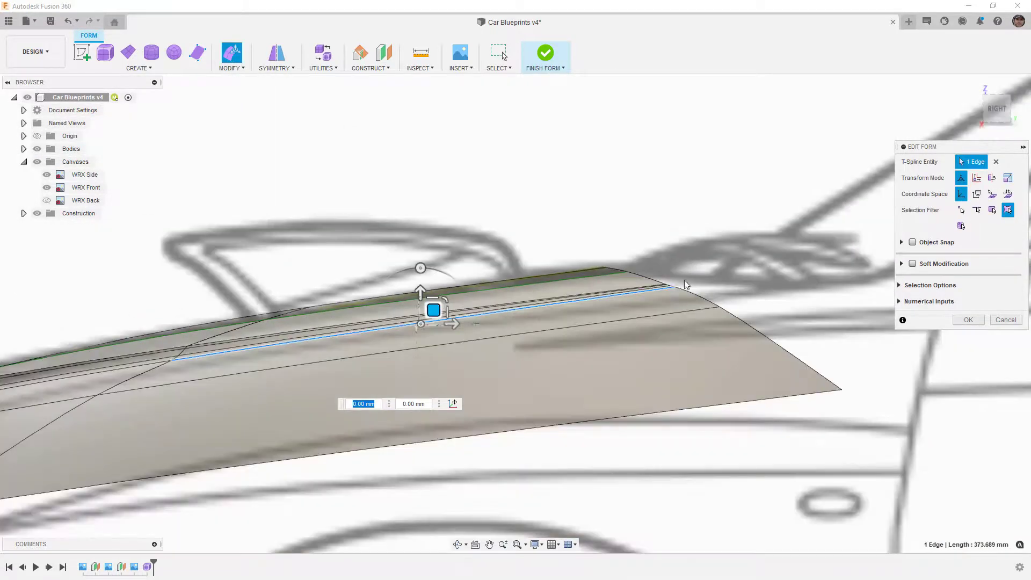
pyautogui.scroll(5, 675, 292)
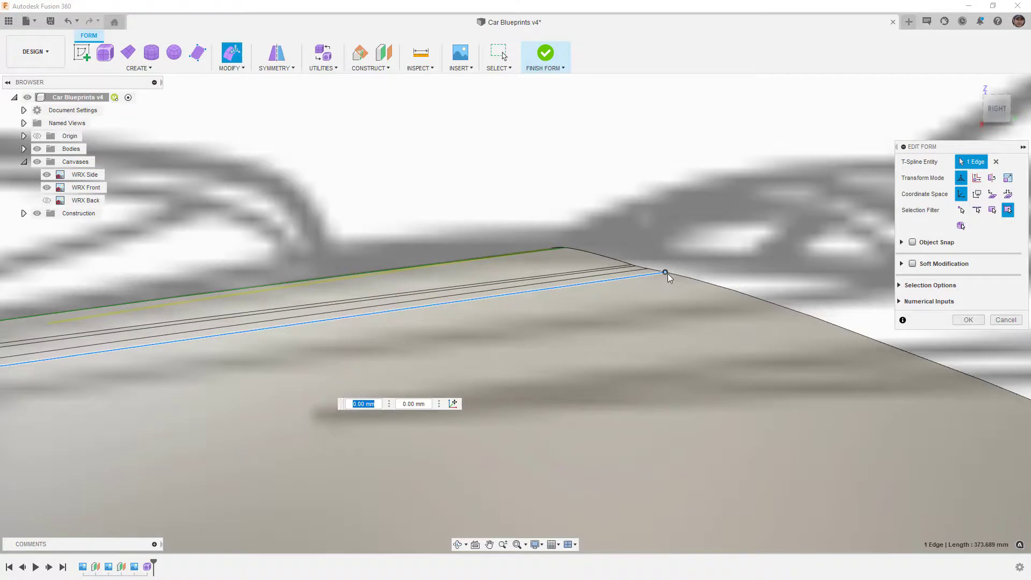
pyautogui.click(667, 273)
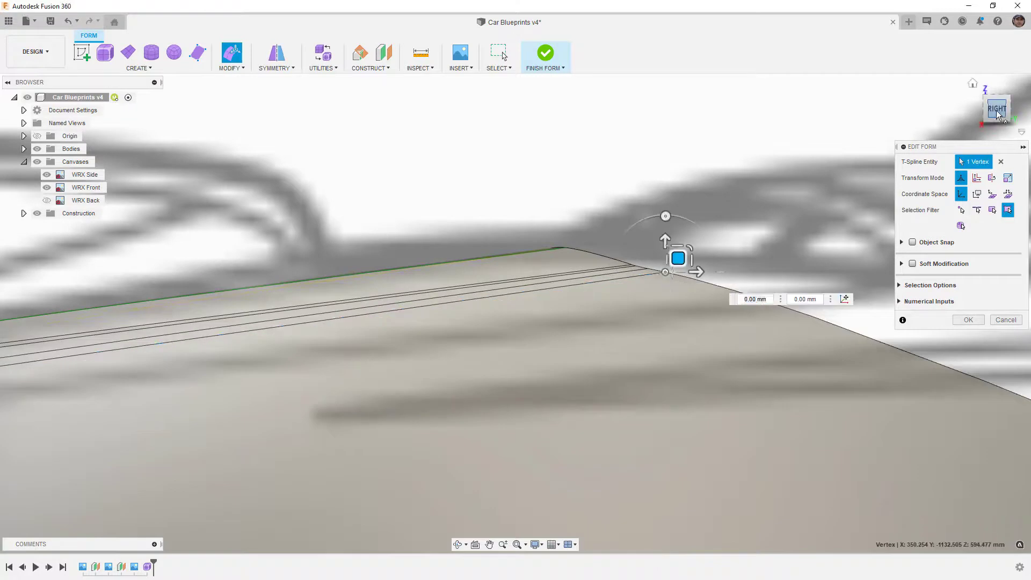
pyautogui.moveTo(806, 168); pyautogui.dragTo(807, 199, button='middle')
pyautogui.scroll(5, 681, 262)
pyautogui.scroll(-4, 606, 357)
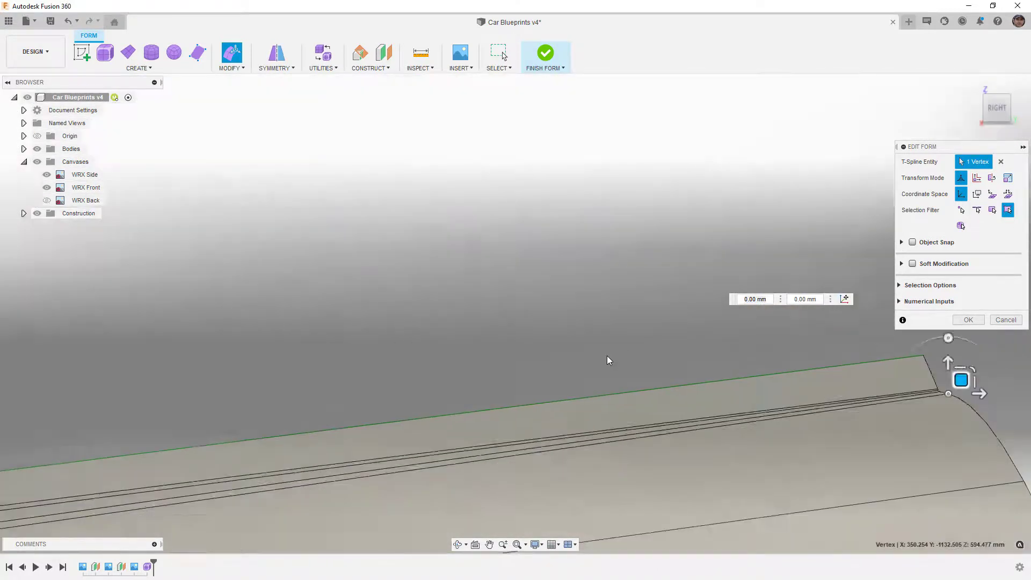
pyautogui.moveTo(726, 384); pyautogui.dragTo(664, 300, button='middle')
pyautogui.moveTo(655, 276); pyautogui.dragTo(654, 278)
pyautogui.keyDown('shift'); pyautogui.moveTo(654, 278); pyautogui.dragTo(611, 282, button='middle'); pyautogui.keyUp('shift')
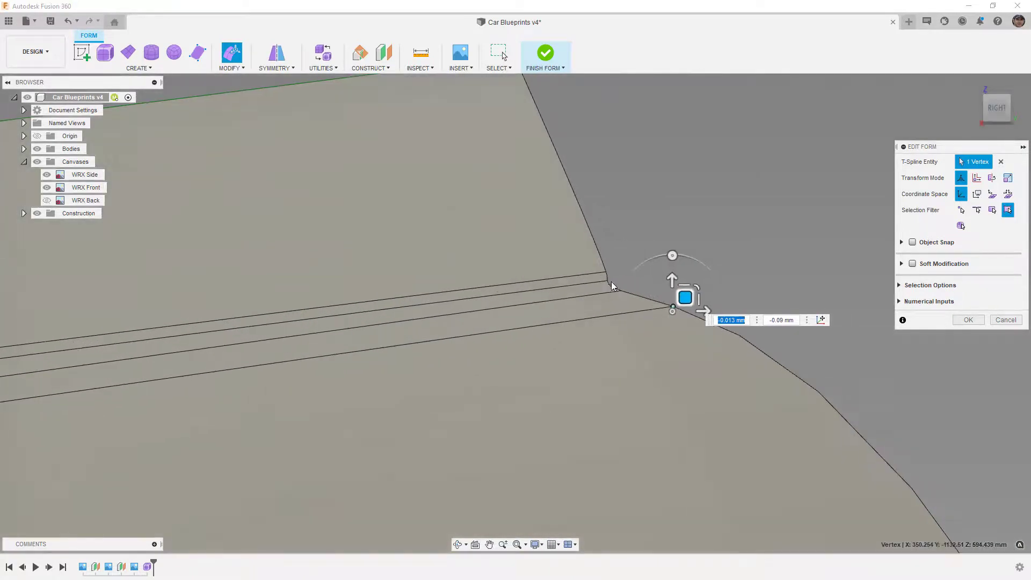
# Nudge the next two rear crease-line vertices rearward, by about 0.02 mm and 0.03 mm, each raised 0.006 mm.
pyautogui.click(609, 280)
pyautogui.moveTo(622, 268); pyautogui.dragTo(623, 270)
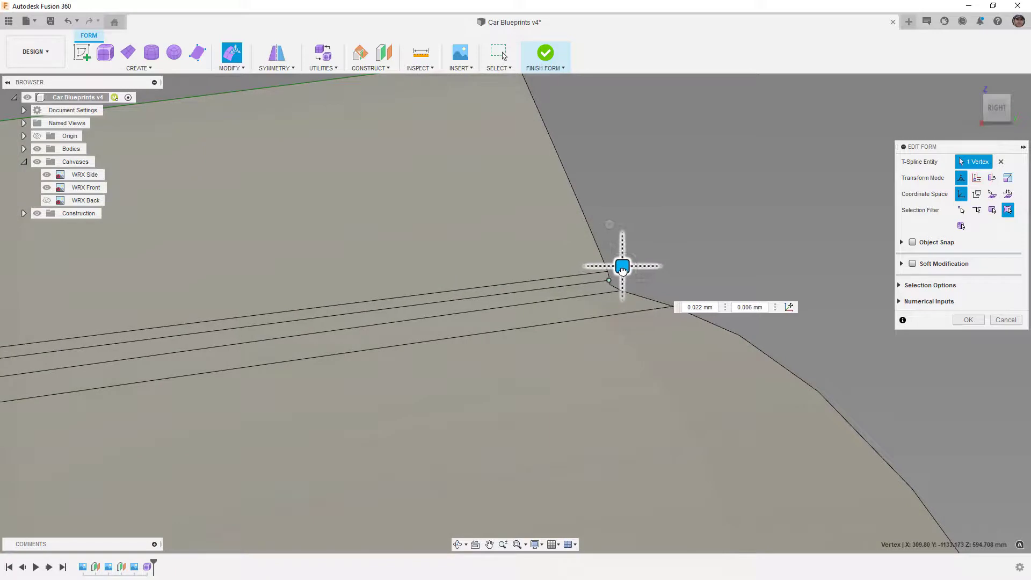
pyautogui.click(622, 291)
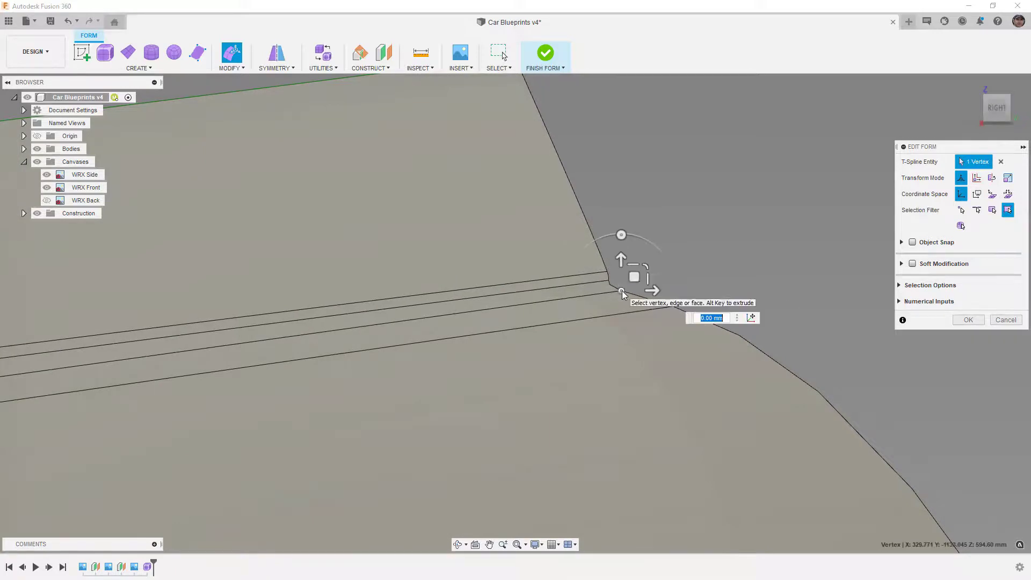
pyautogui.moveTo(633, 276); pyautogui.dragTo(639, 277)
pyautogui.keyDown('shift'); pyautogui.moveTo(639, 277); pyautogui.dragTo(766, 372, button='middle'); pyautogui.keyUp('shift')
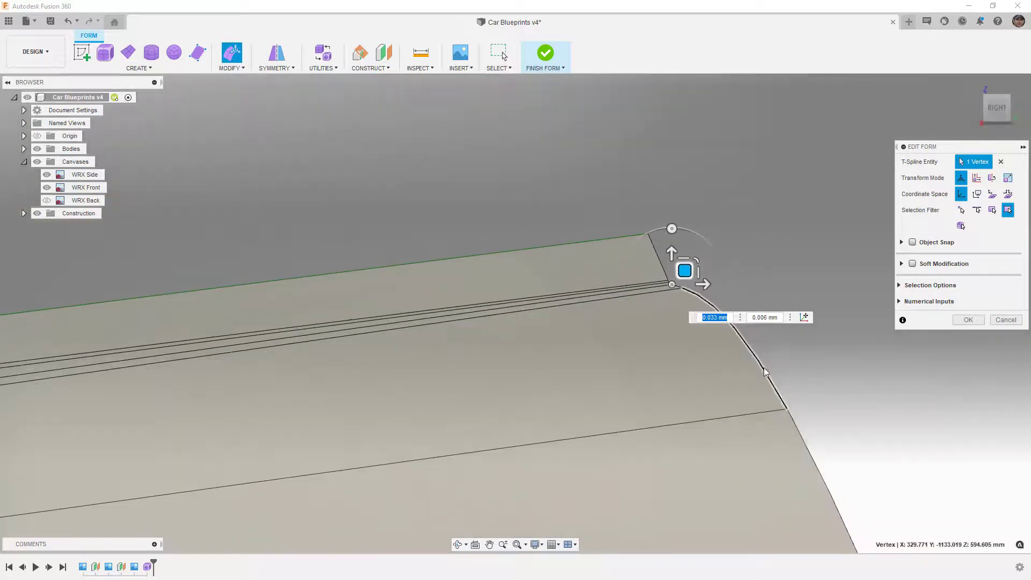
# Raise the rear vertex of the outer panel's lengthwise edge about 0.35 mm, and fine-tune its position in the side view.
pyautogui.click(785, 408)
pyautogui.moveTo(800, 396); pyautogui.dragTo(799, 386)
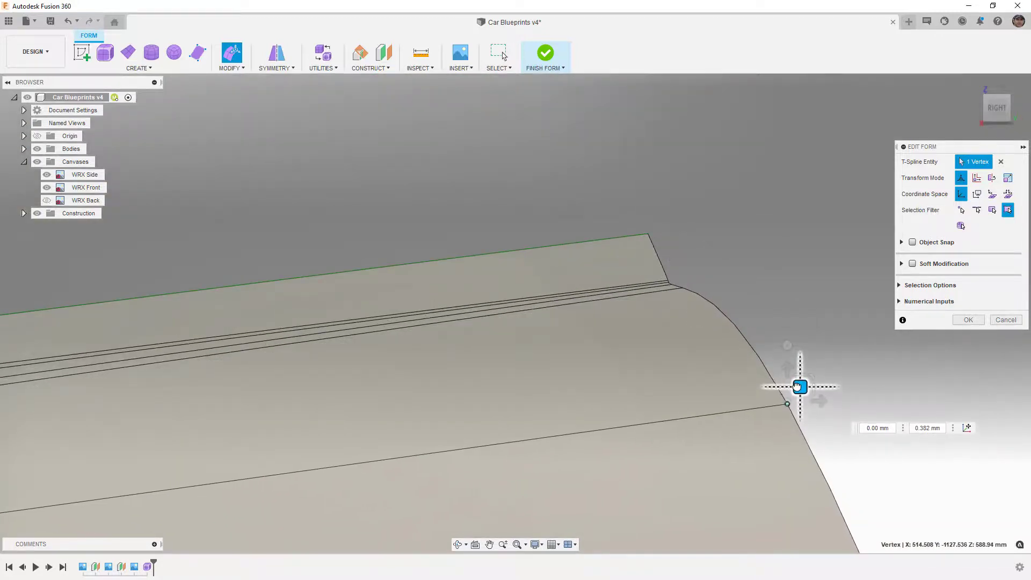
pyautogui.keyDown('shift'); pyautogui.moveTo(727, 292); pyautogui.dragTo(613, 359, button='middle'); pyautogui.keyUp('shift')
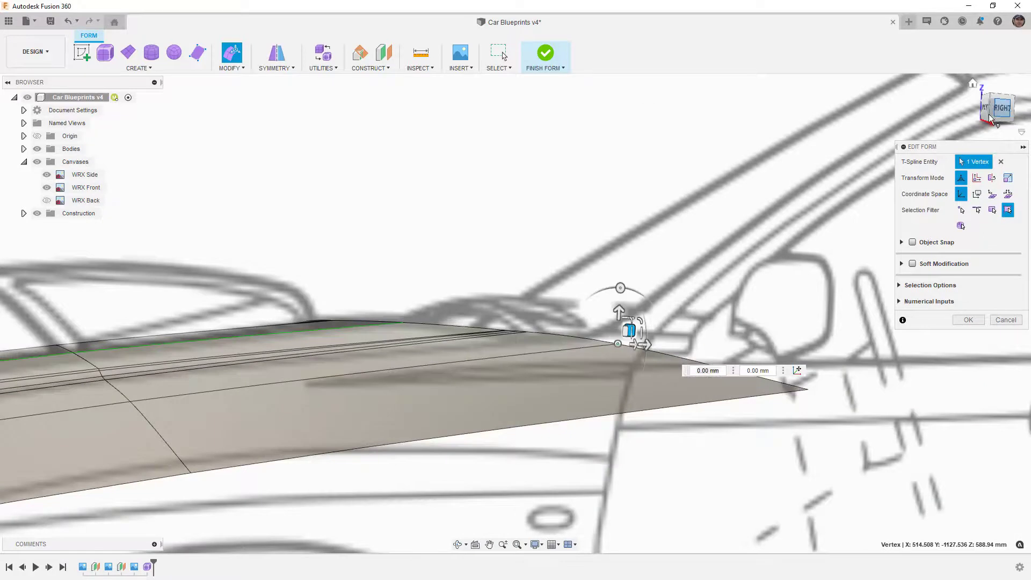
pyautogui.click(992, 119)
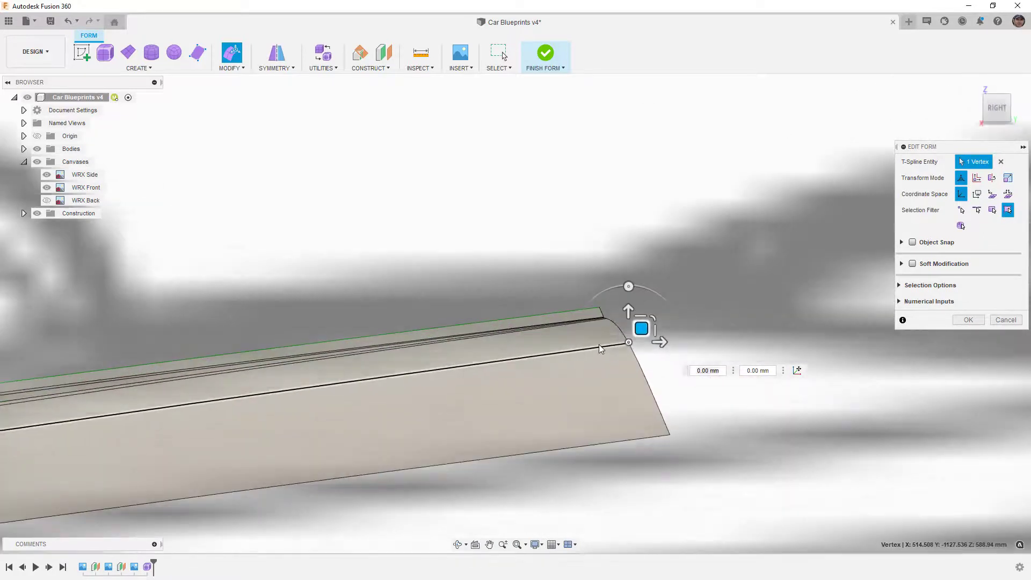
pyautogui.moveTo(641, 328); pyautogui.dragTo(643, 331)
pyautogui.scroll(-3, 693, 272)
# Move the hood's outer rear corner vertex about 0.98 mm forward and 2.9 mm up in the side view.
pyautogui.click(678, 374)
pyautogui.moveTo(690, 359); pyautogui.dragTo(686, 350)
pyautogui.scroll(-5, 692, 273)
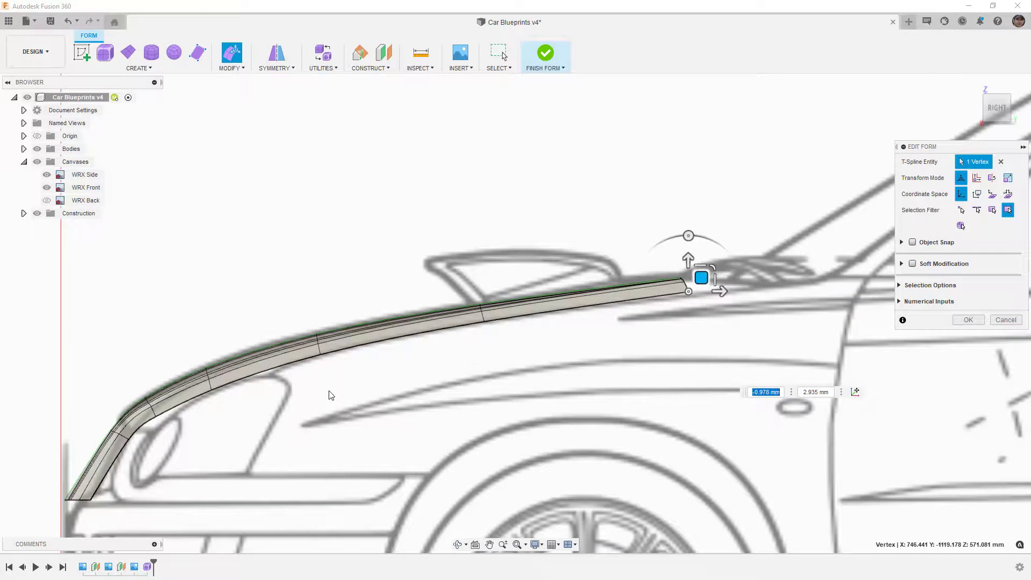
# Examine the hood's rear edge and crease lines beside the scoop against the front-view blueprint, and leave form editing.
pyautogui.click(978, 109)
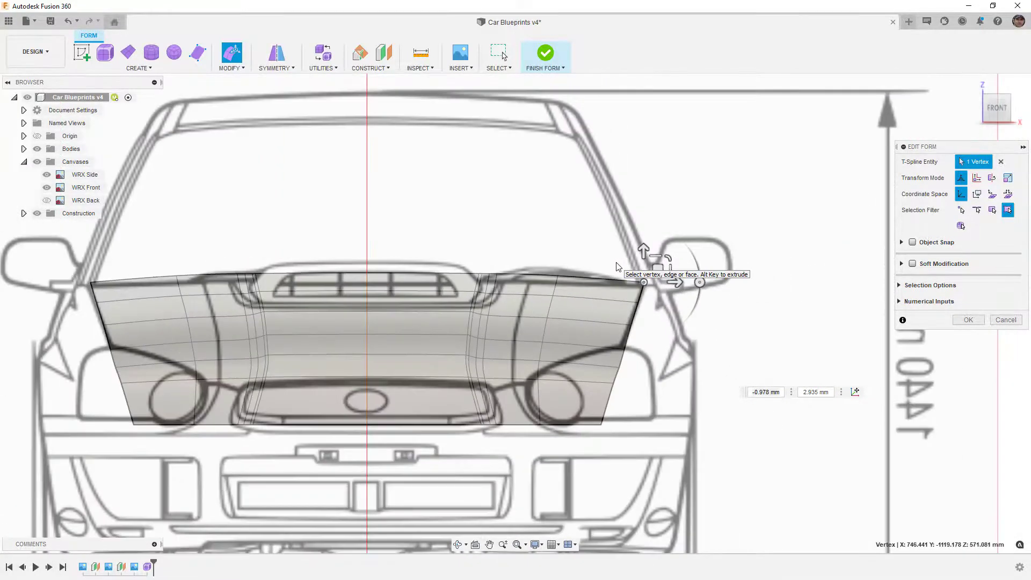
pyautogui.scroll(2, 473, 279)
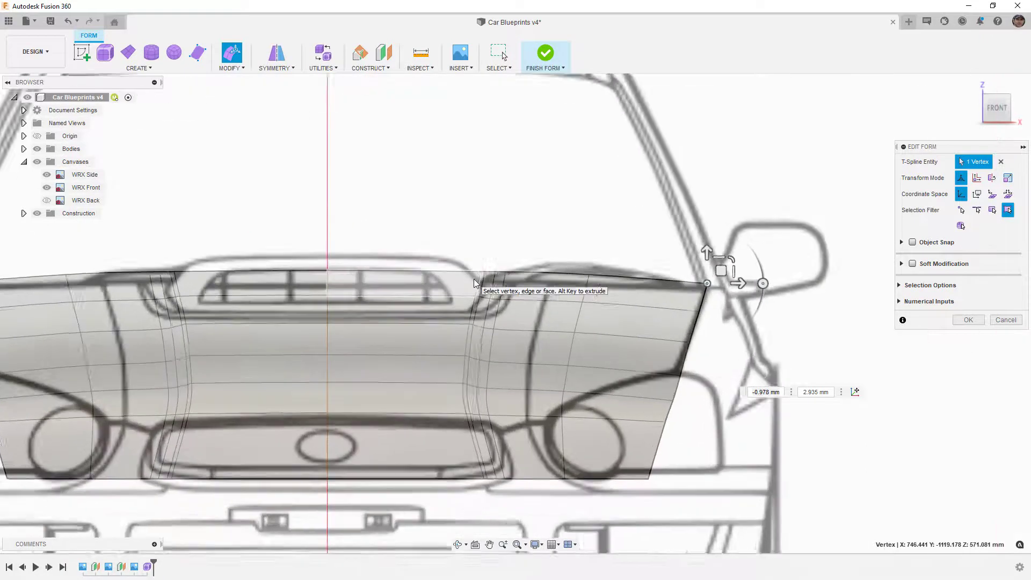
pyautogui.scroll(2, 474, 279)
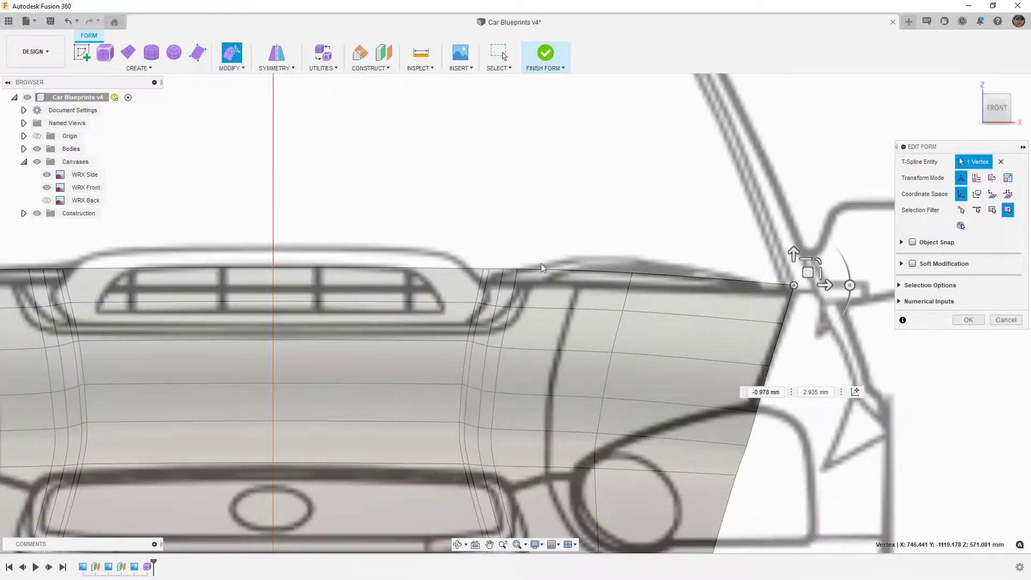
pyautogui.scroll(4, 491, 272)
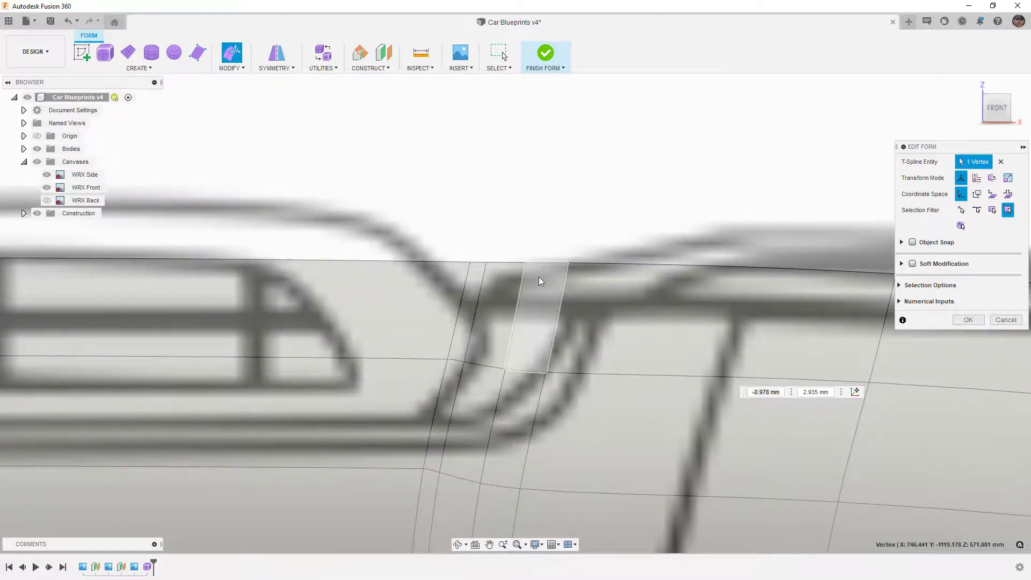
pyautogui.scroll(-1, 532, 344)
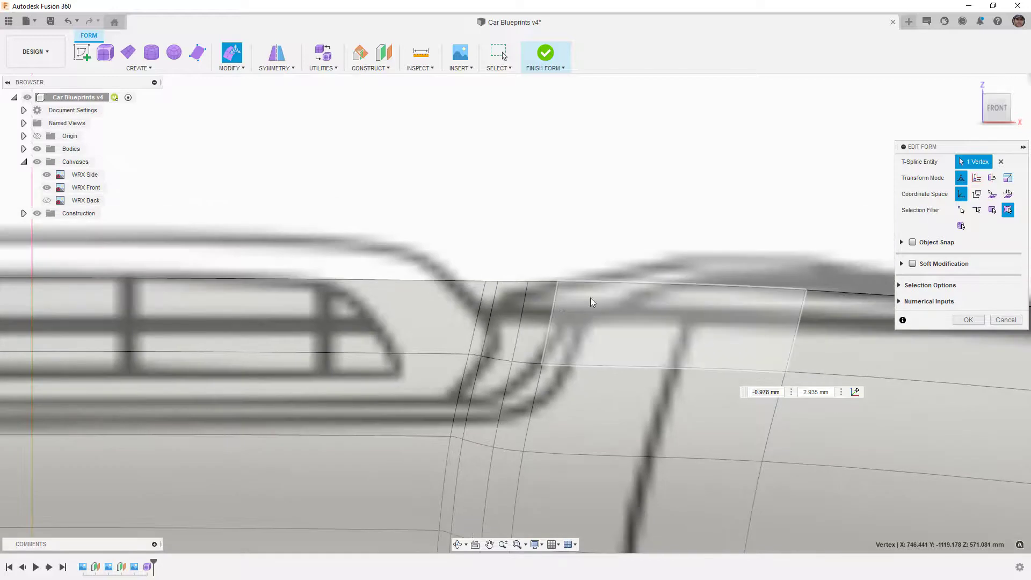
pyautogui.scroll(-1, 616, 233)
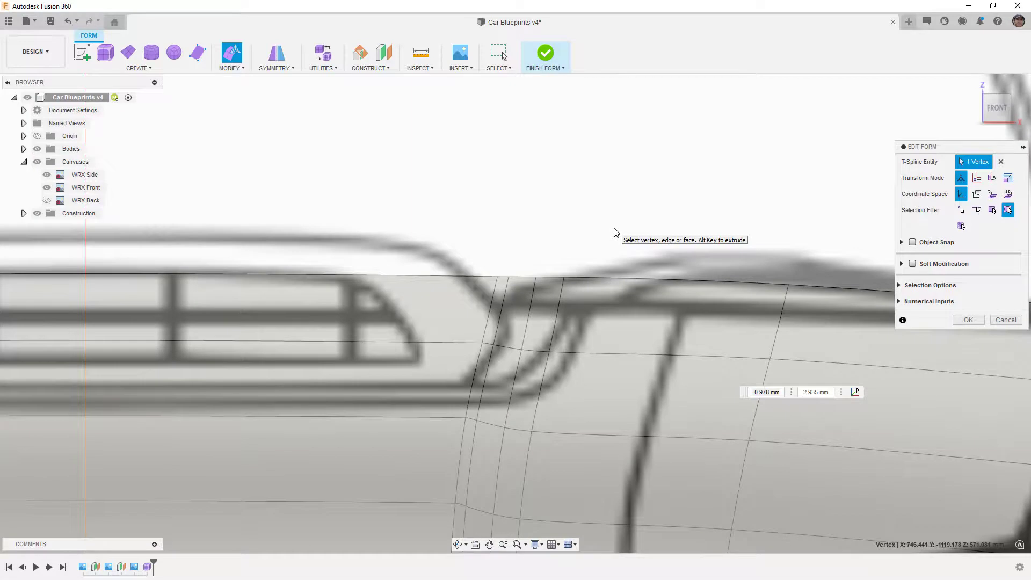
pyautogui.click(620, 299)
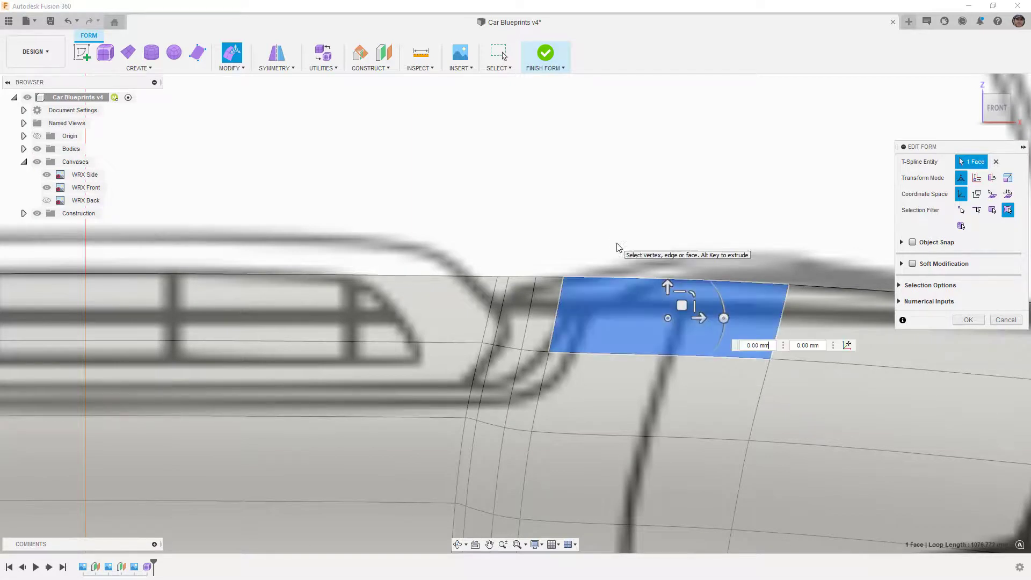
pyautogui.click(1006, 320)
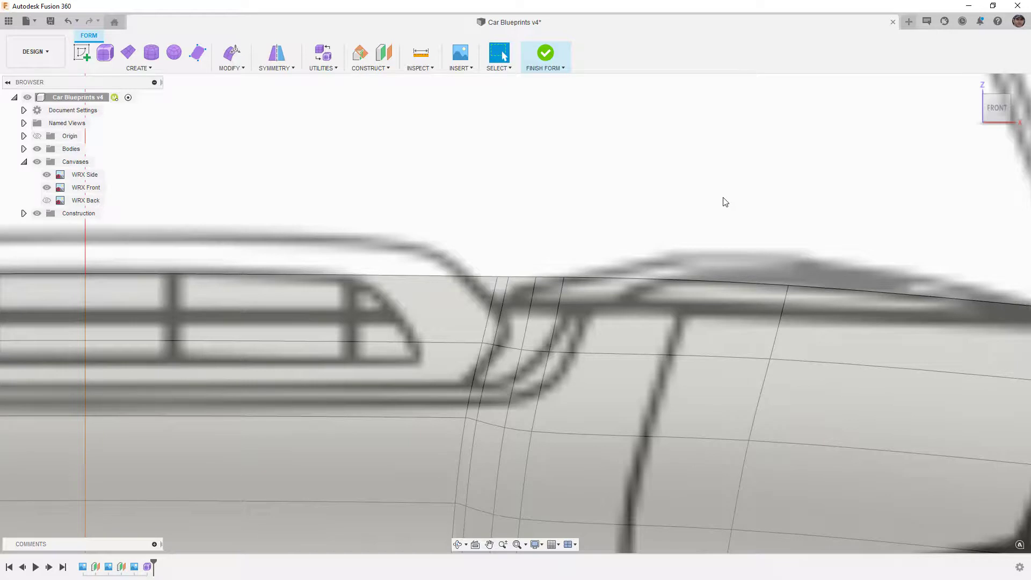
pyautogui.scroll(-3, 530, 373)
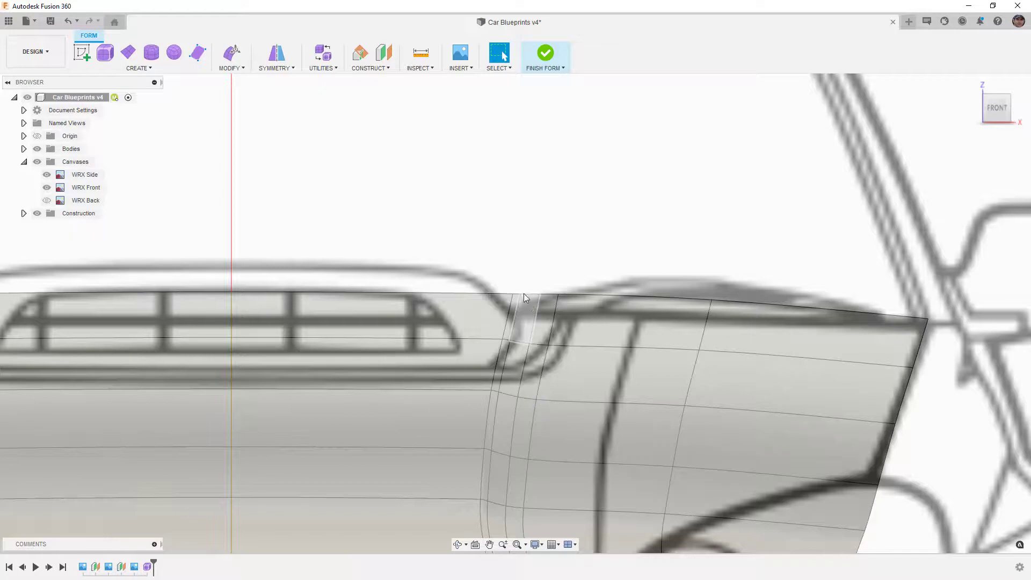
# Try to insert a diagonal edge across the crease lines beside the scoop using three Simple-mode insertion points, and undo it.
pyautogui.click(231, 67)
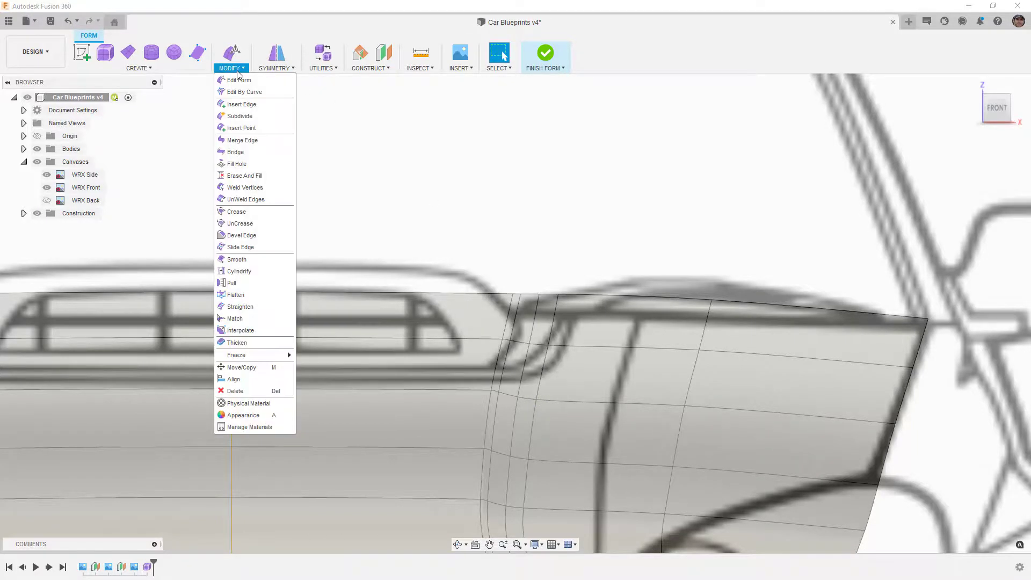
pyautogui.click(241, 128)
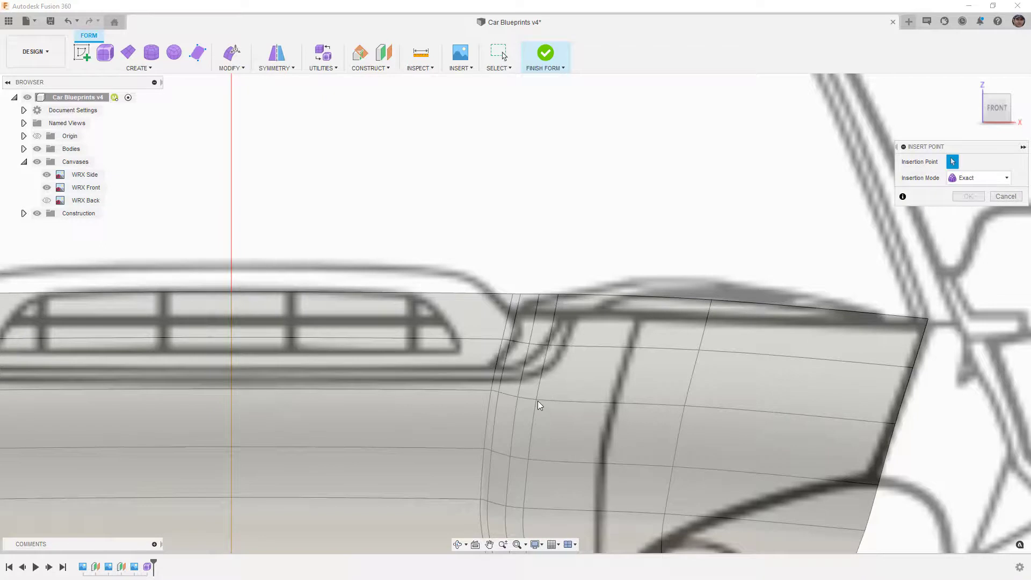
pyautogui.scroll(3, 538, 398)
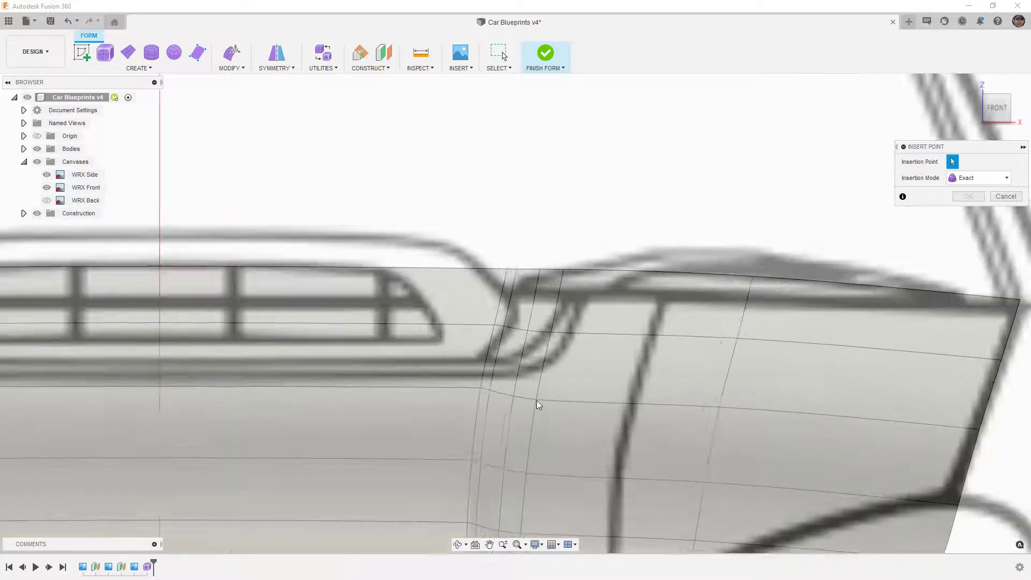
pyautogui.click(977, 178)
pyautogui.click(964, 197)
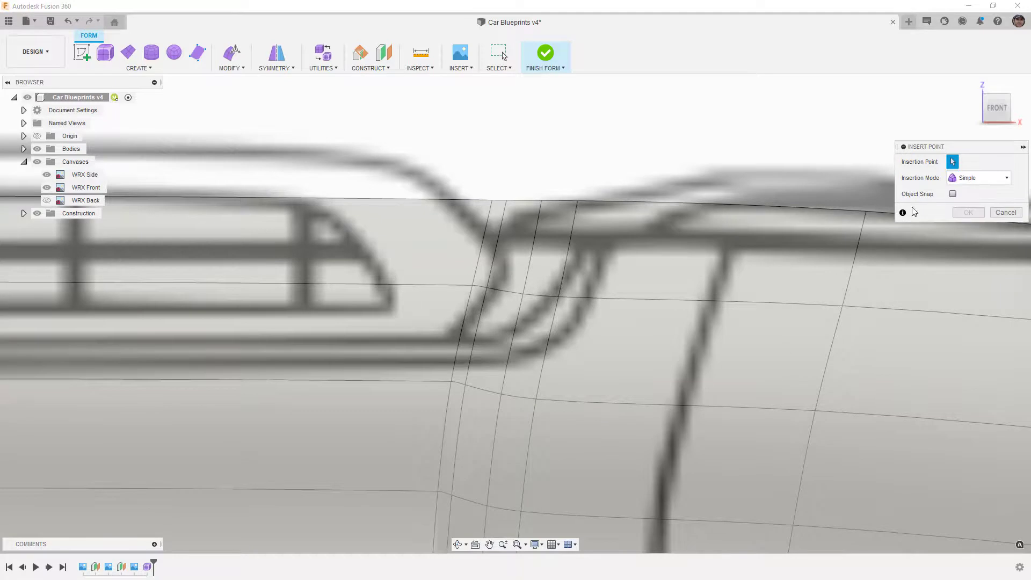
pyautogui.click(536, 399)
pyautogui.click(528, 295)
pyautogui.click(507, 202)
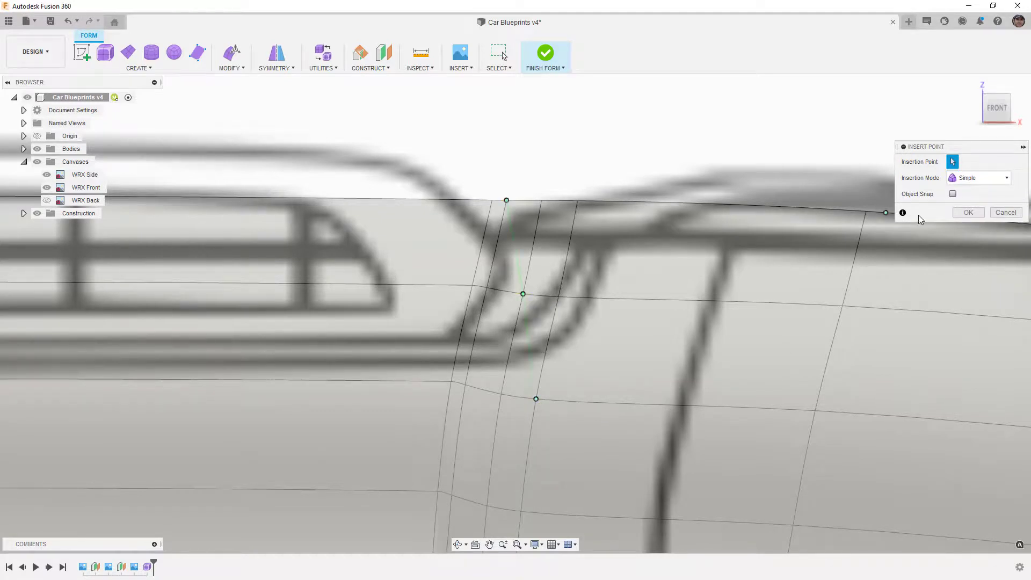
pyautogui.click(966, 212)
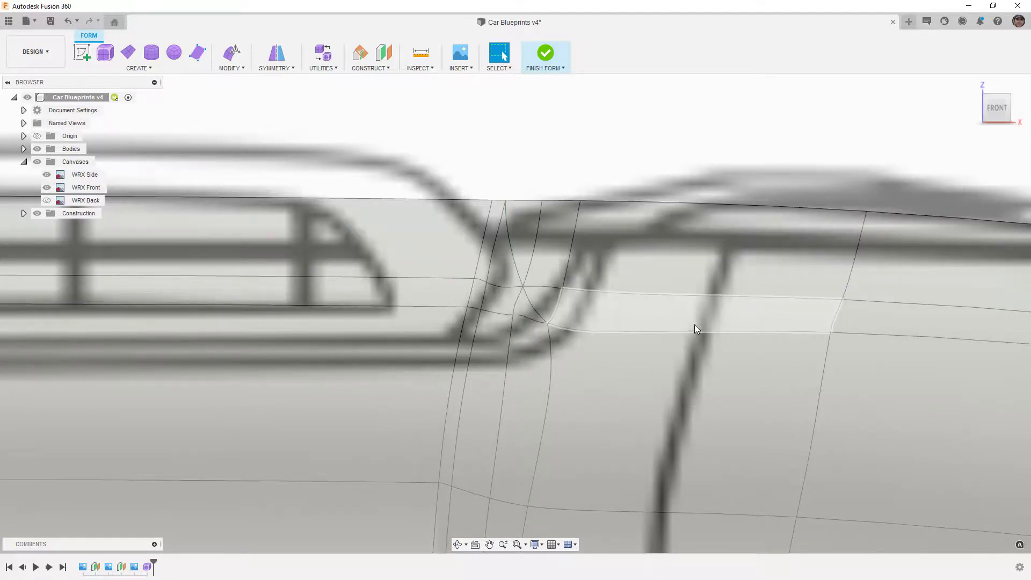
pyautogui.hotkey('ctrl', 'z')
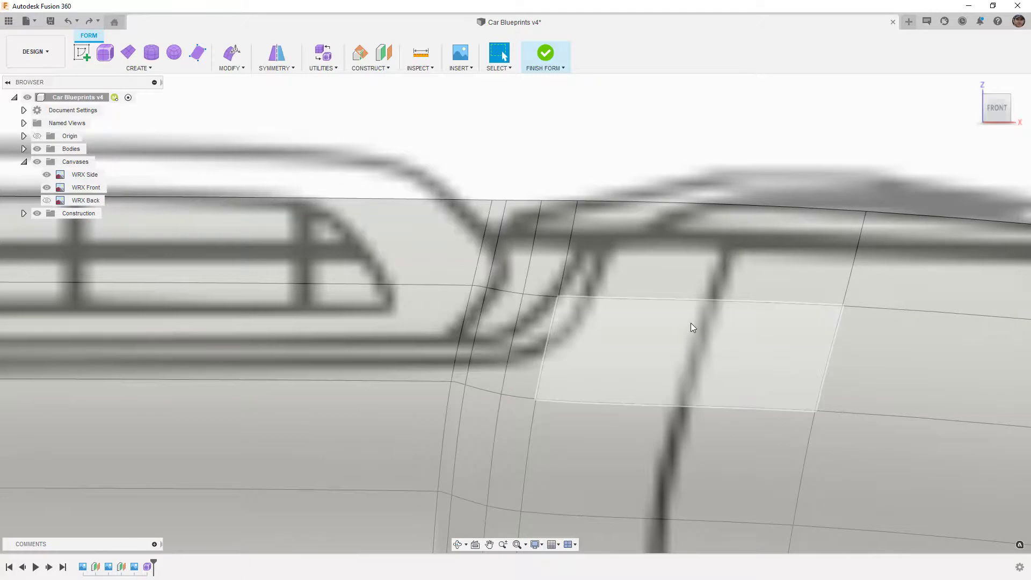
# Try to insert a Simple-mode edge from the second-outermost crease line's rear vertex to the outermost line's next vertex, and undo it.
pyautogui.click(242, 71)
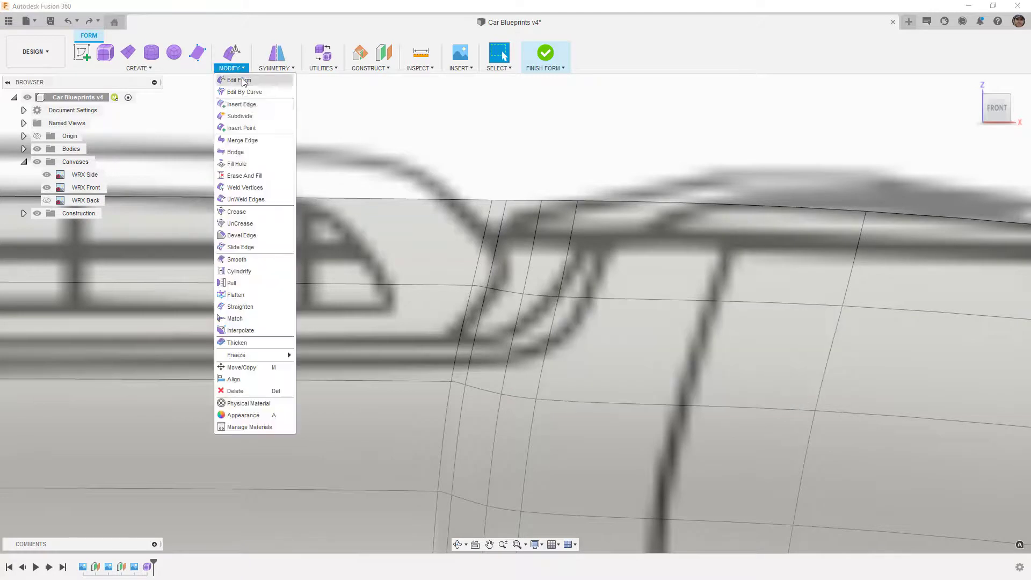
pyautogui.click(253, 130)
pyautogui.click(985, 177)
pyautogui.click(972, 199)
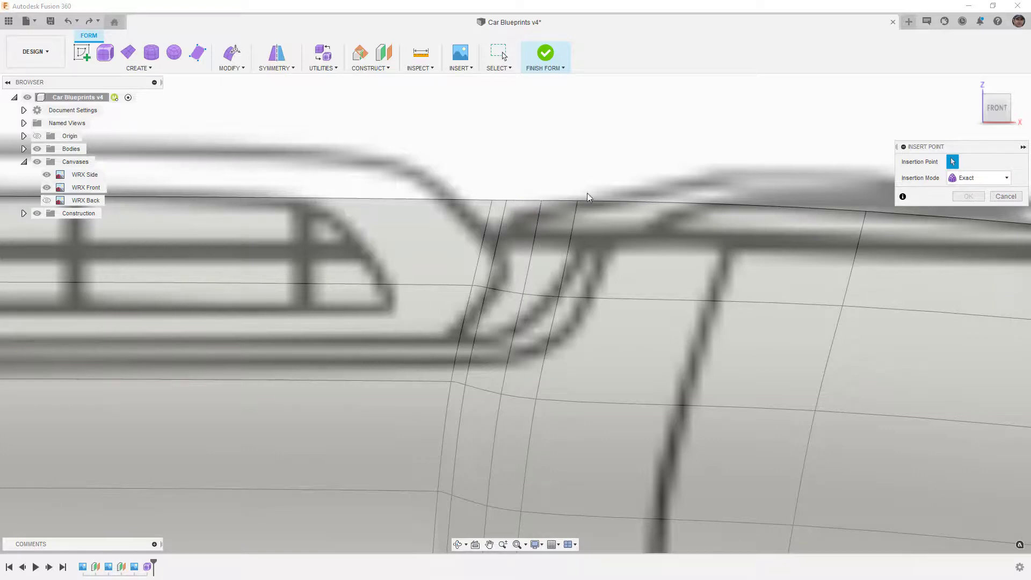
pyautogui.click(967, 178)
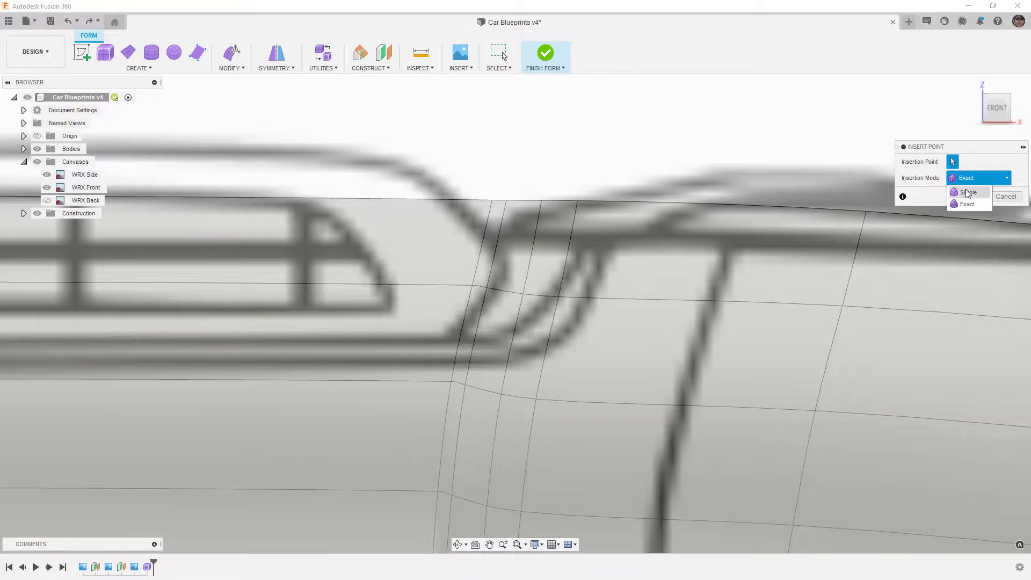
pyautogui.click(968, 193)
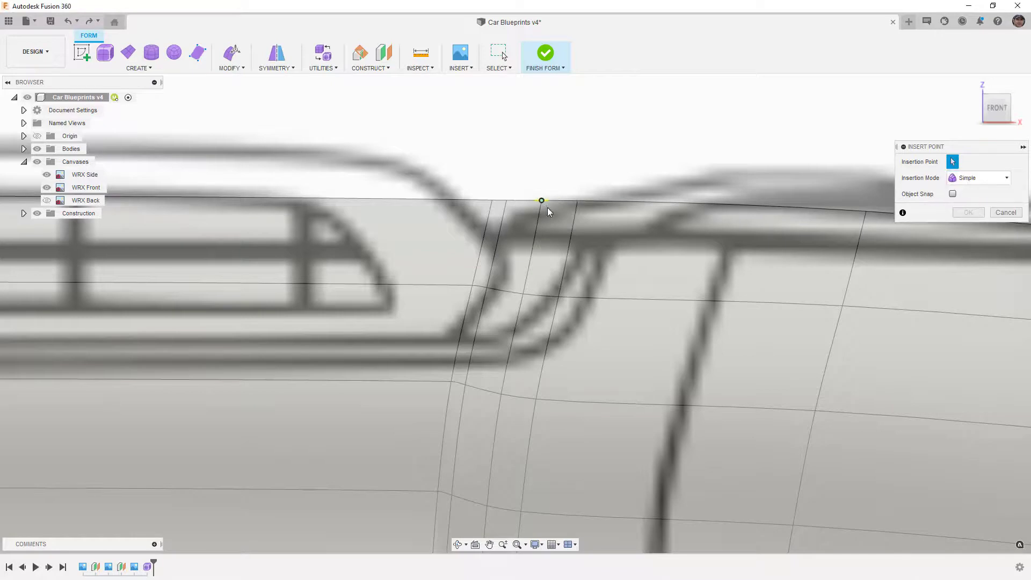
pyautogui.click(558, 297)
pyautogui.click(969, 213)
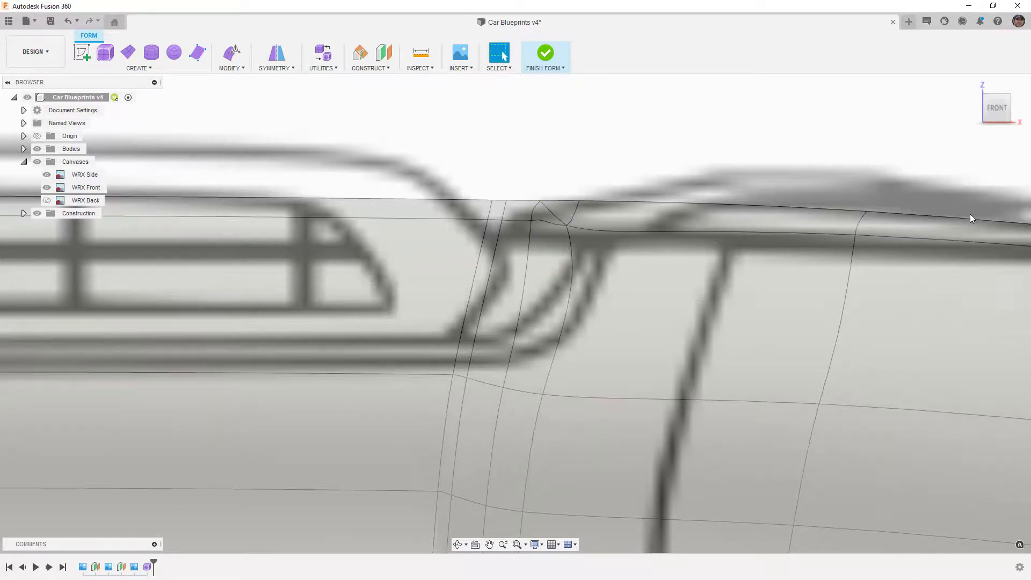
pyautogui.click(573, 217)
pyautogui.press('Delete')
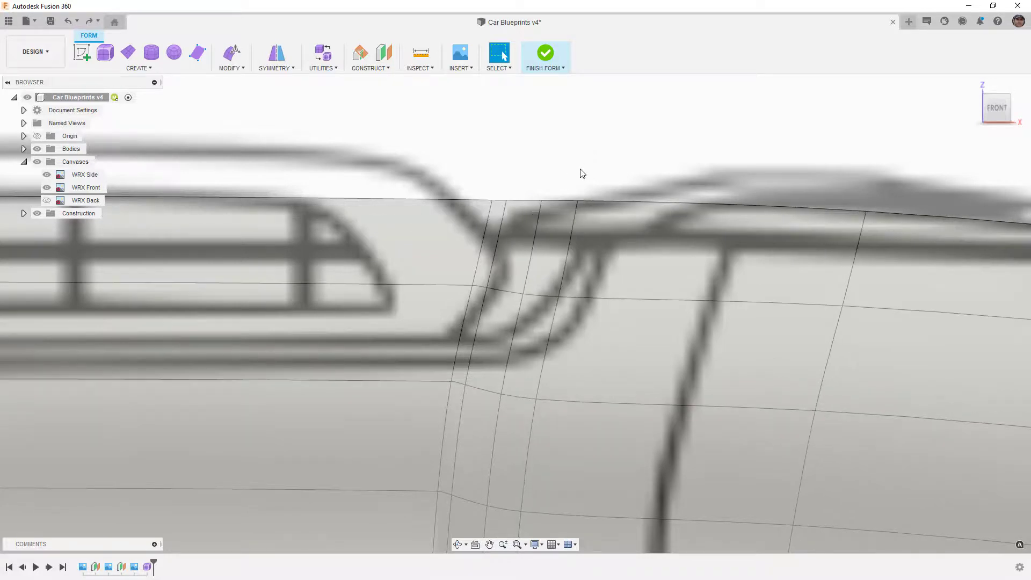
# Weld the outermost crease line's vertex on the hood's rear edge to the neighbouring crease line's rear vertex beside the scoop.
pyautogui.scroll(-4, 575, 166)
pyautogui.scroll(-2, 574, 166)
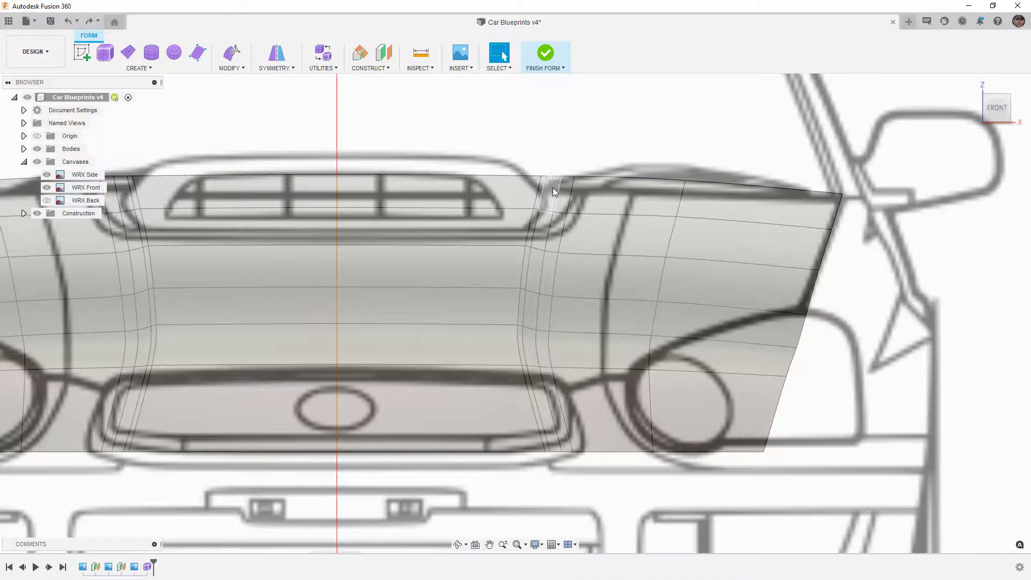
pyautogui.scroll(5, 559, 181)
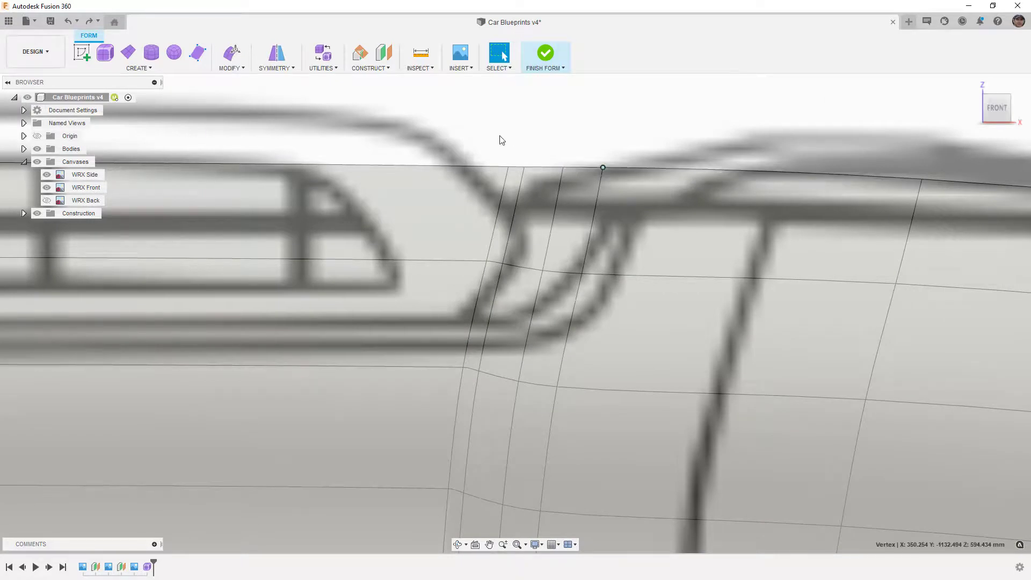
pyautogui.click(229, 67)
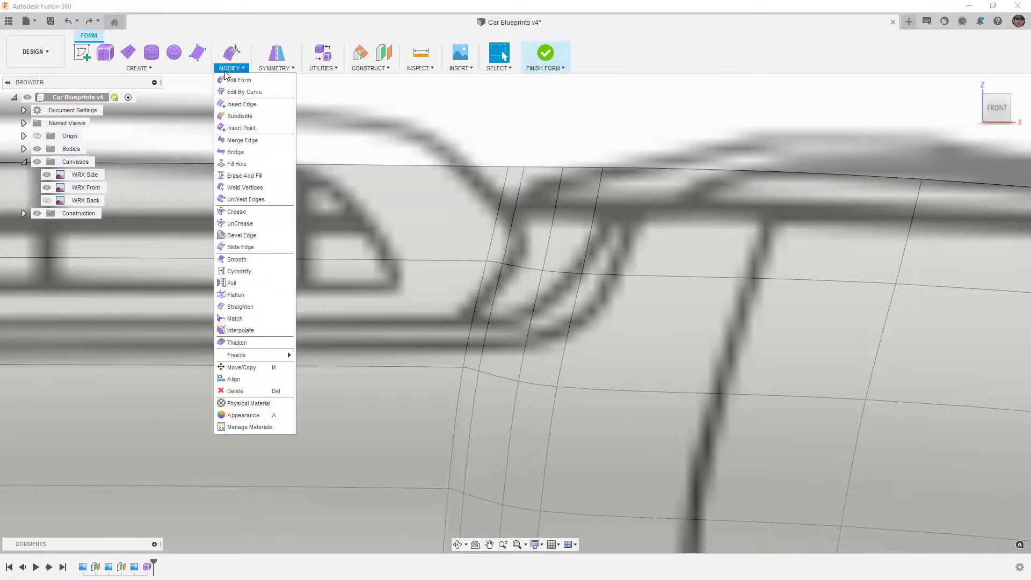
pyautogui.click(244, 188)
pyautogui.click(603, 165)
pyautogui.click(564, 166)
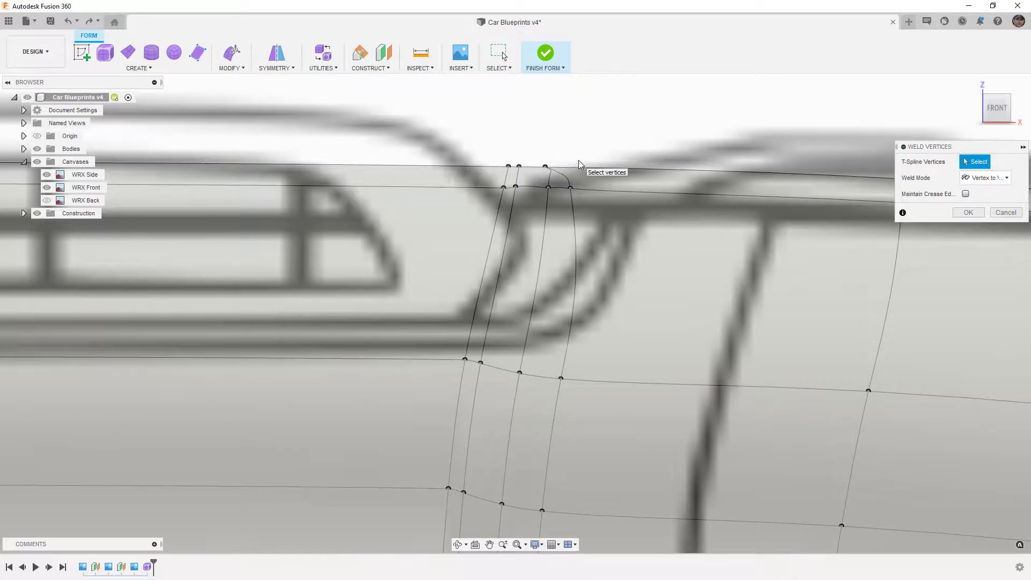
# Examine the closely spaced crease-line vertices around the weld, checking the mesh in box display as well.
pyautogui.hotkey('ctrl', 'z')
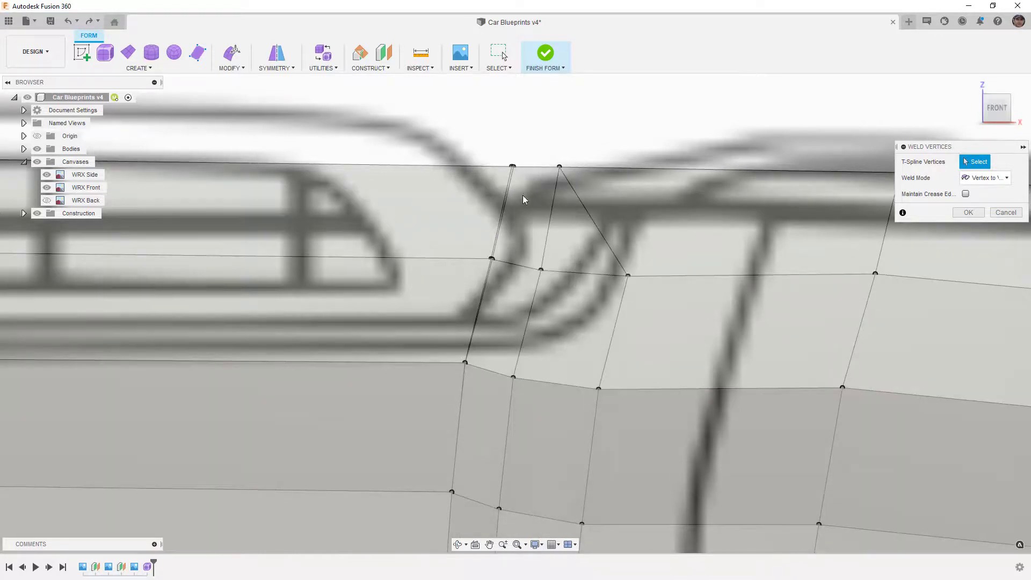
pyautogui.scroll(4, 510, 182)
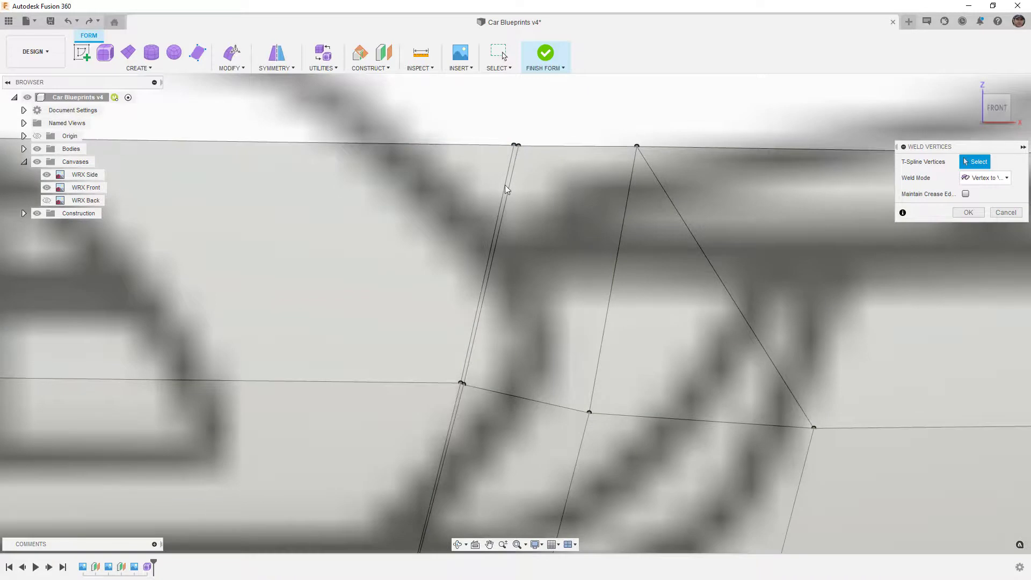
pyautogui.scroll(-3, 505, 188)
pyautogui.scroll(6, 467, 365)
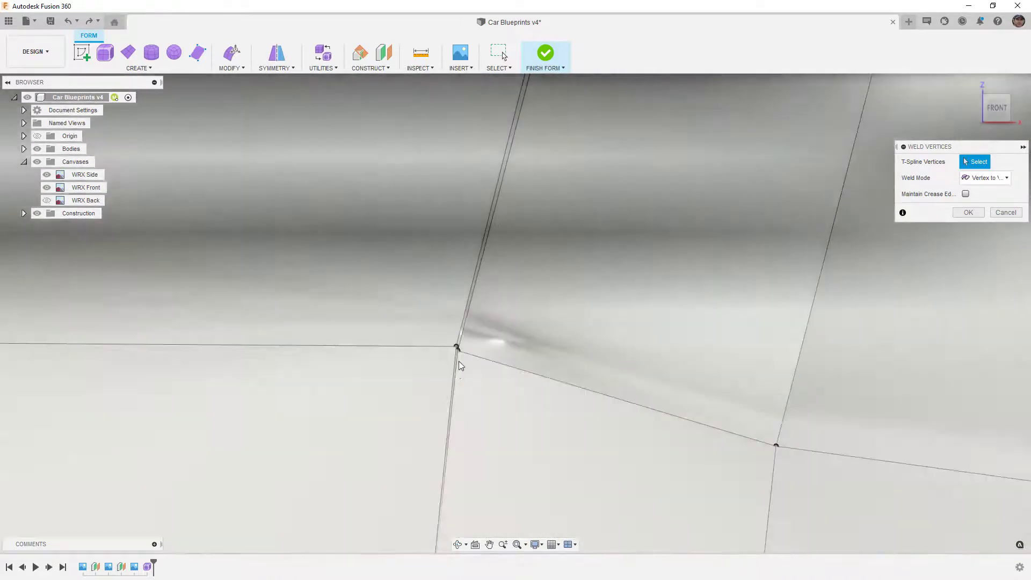
pyautogui.scroll(2, 458, 355)
pyautogui.scroll(-3, 455, 349)
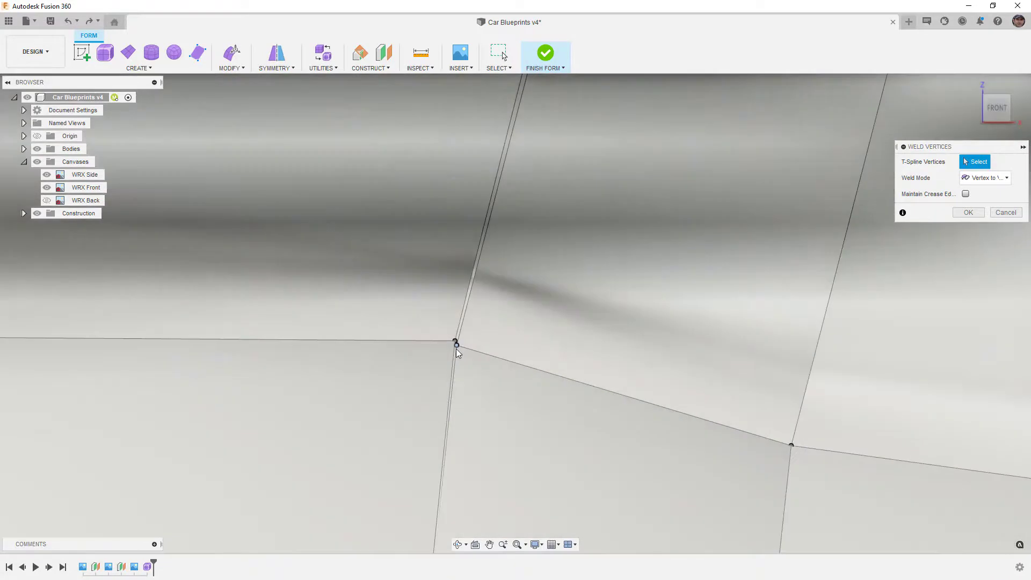
pyautogui.scroll(-3, 456, 349)
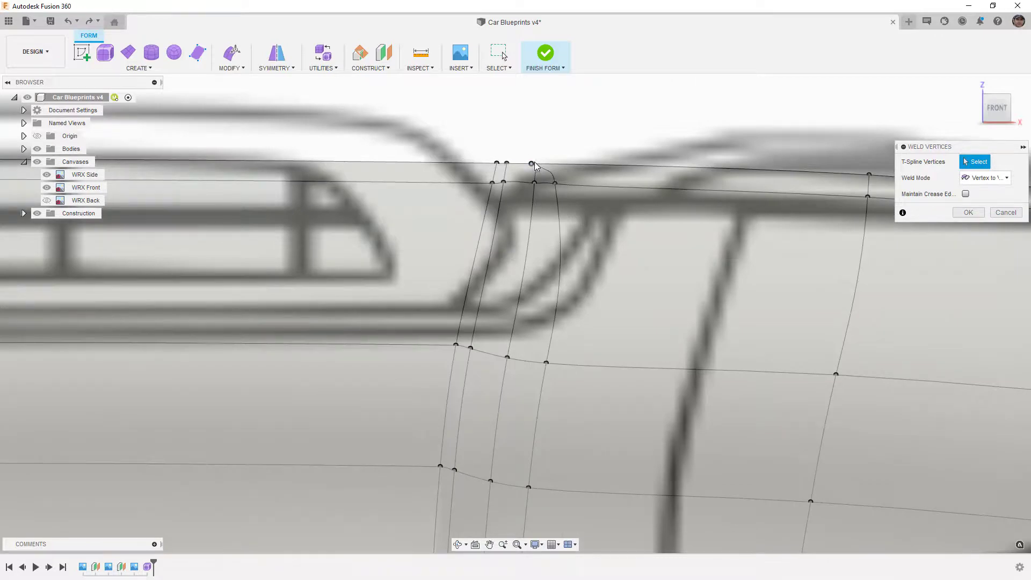
# Weld the merged rear-edge vertex to the next crease line inward, and the second row's outermost crease vertex to its inner neighbour.
pyautogui.click(531, 164)
pyautogui.click(507, 163)
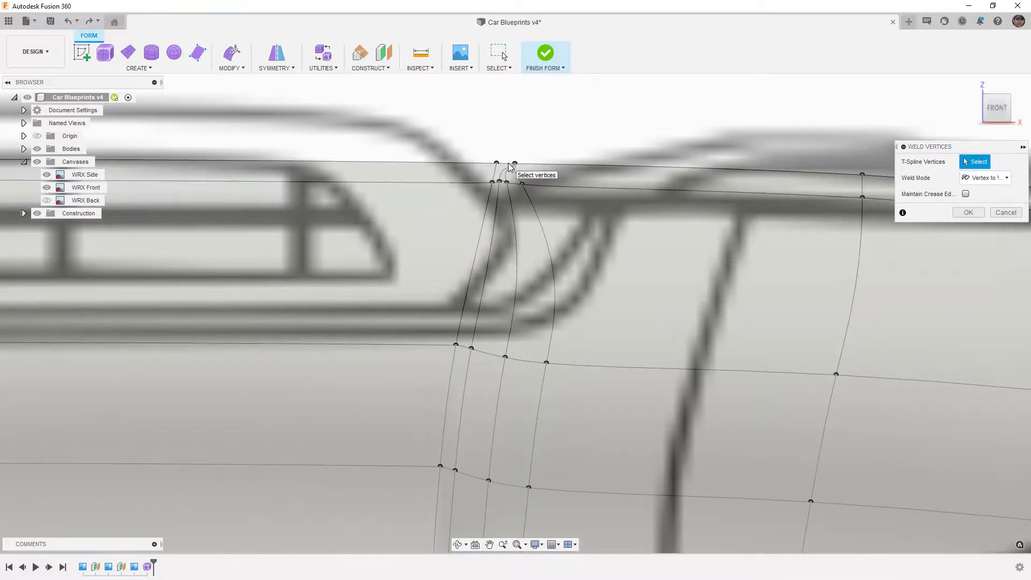
pyautogui.click(523, 185)
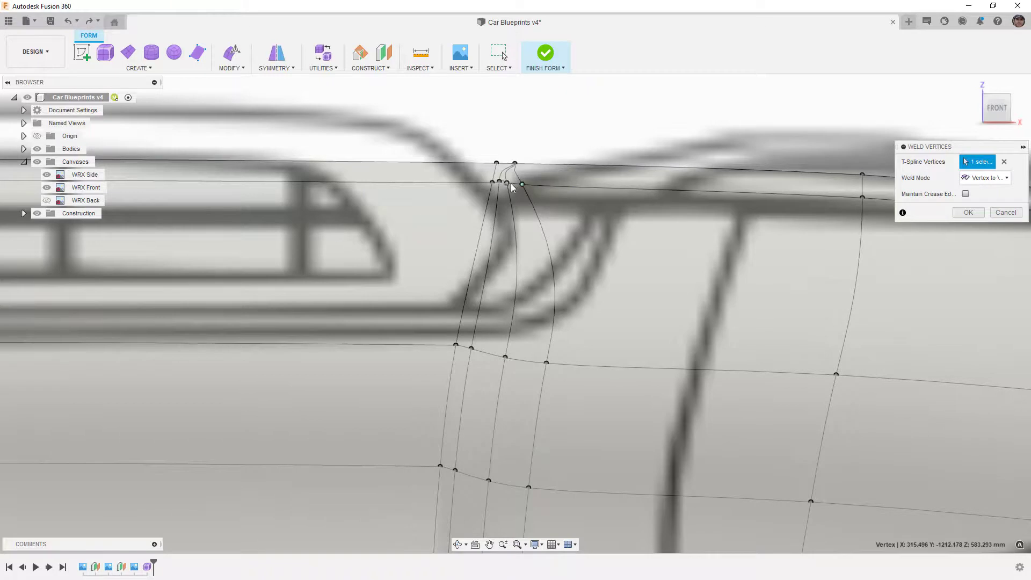
pyautogui.click(508, 183)
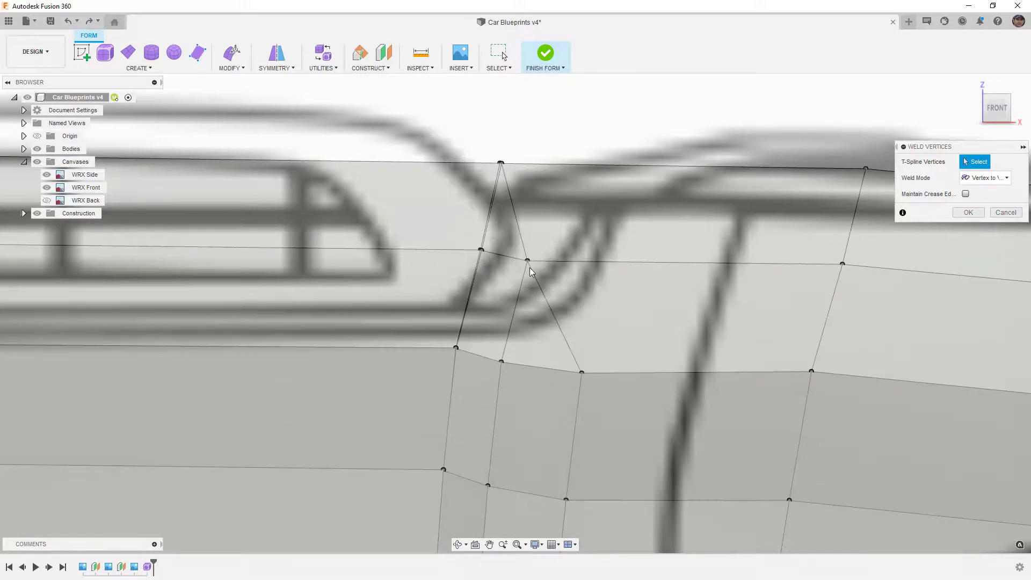
pyautogui.scroll(-3, 530, 263)
pyautogui.scroll(-4, 540, 202)
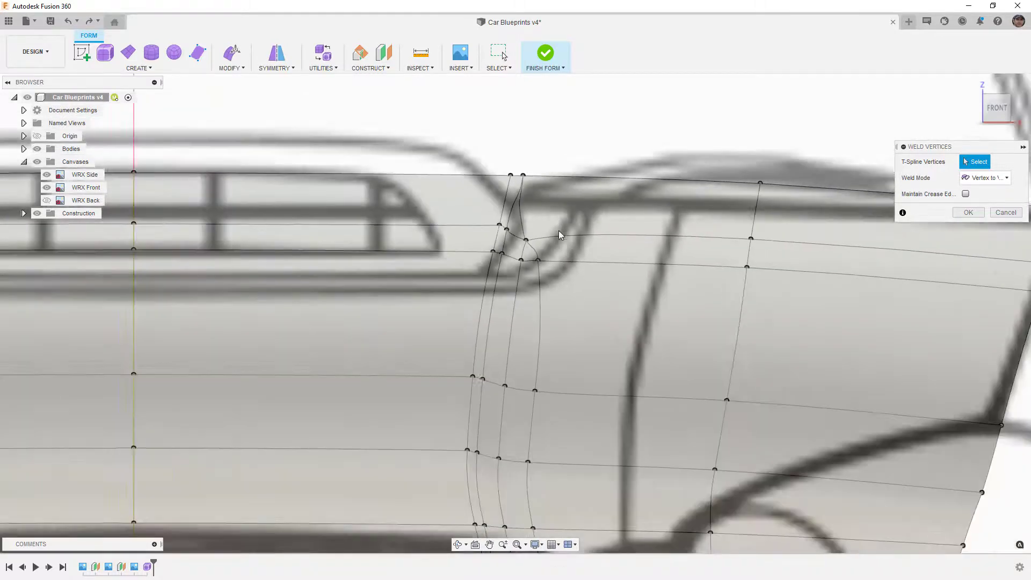
# Try to weld the next row's outermost crease vertex to its inner neighbour beside the scoop, and finish the Weld Vertices command.
pyautogui.moveTo(558, 297)
pyautogui.keyDown('shift'); pyautogui.mouseDown(button='middle')
pyautogui.moveTo(555, 282)
pyautogui.moveTo(553, 303)
pyautogui.mouseUp(button='middle'); pyautogui.keyUp('shift')
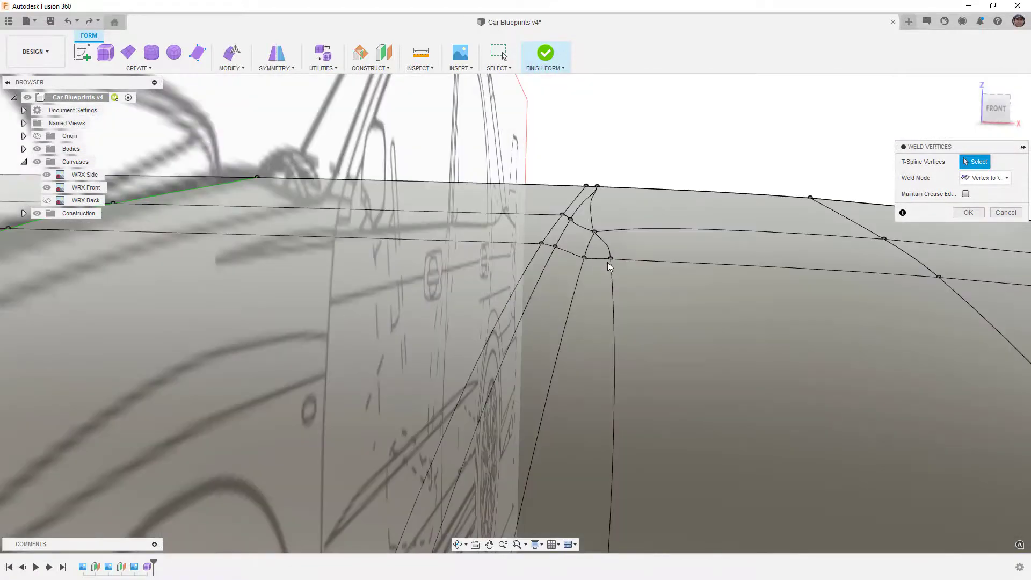
pyautogui.click(609, 259)
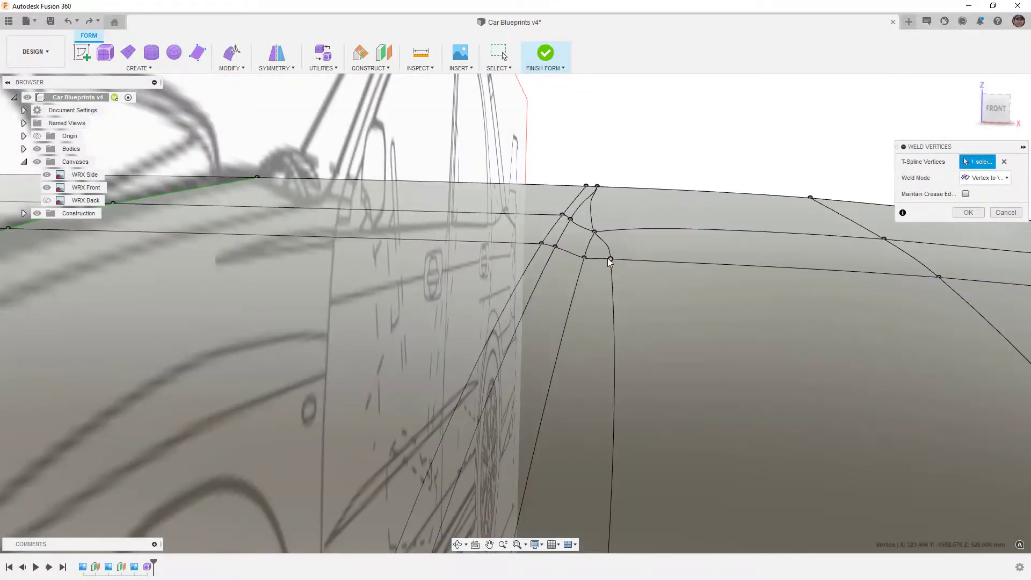
pyautogui.click(585, 257)
pyautogui.keyDown('shift'); pyautogui.moveTo(586, 239); pyautogui.dragTo(655, 273, button='middle'); pyautogui.keyUp('shift')
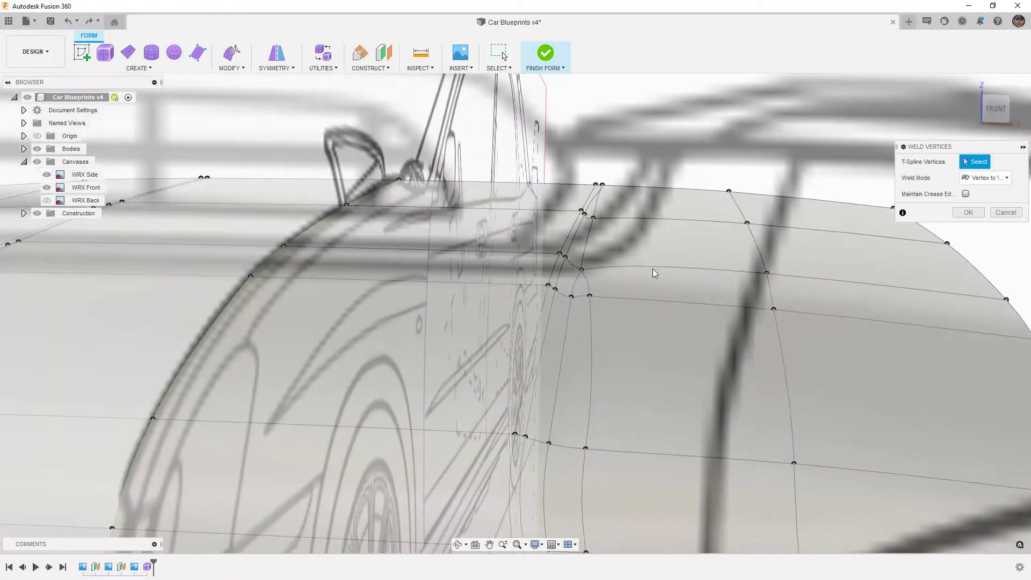
pyautogui.click(968, 213)
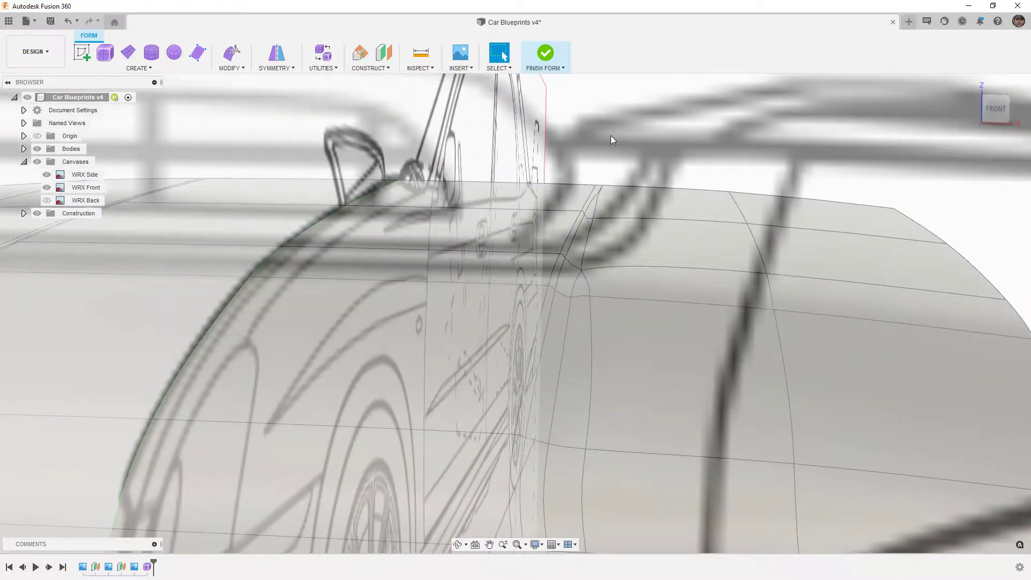
# Display the hood shaded without edges, and hide the WRX Front and WRX Side canvases.
pyautogui.keyDown('shift'); pyautogui.moveTo(611, 135); pyautogui.dragTo(600, 287, button='middle'); pyautogui.keyUp('shift')
pyautogui.click(540, 546)
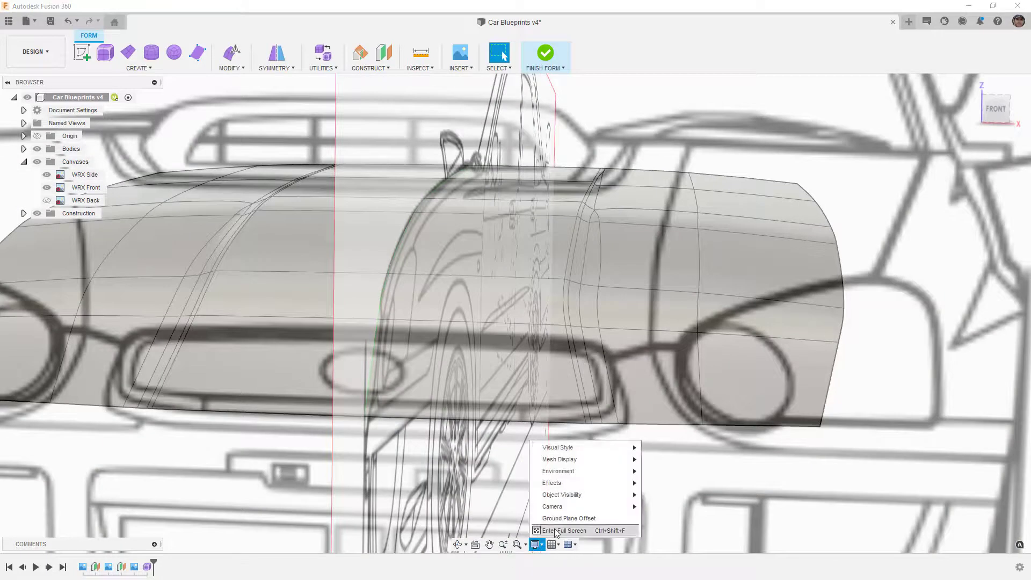
pyautogui.moveTo(617, 451)
pyautogui.click(657, 448)
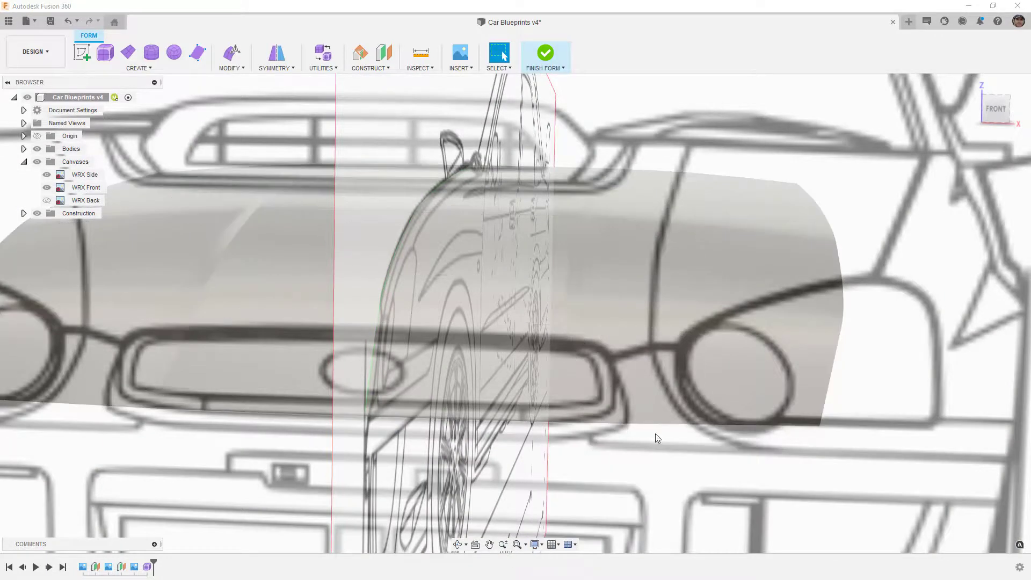
pyautogui.keyDown('shift'); pyautogui.moveTo(616, 317); pyautogui.dragTo(515, 305, button='middle'); pyautogui.keyUp('shift')
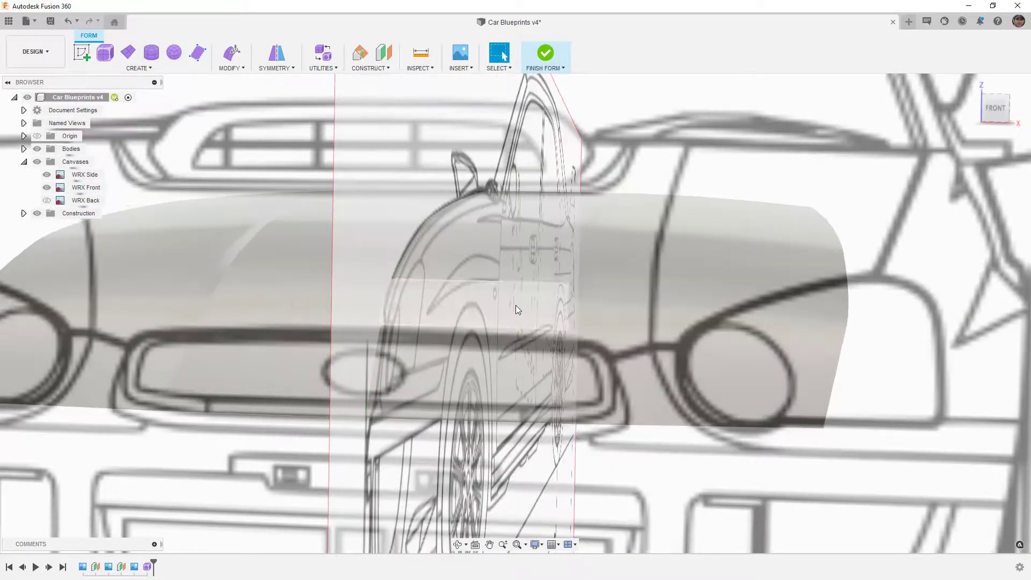
pyautogui.click(47, 187)
pyautogui.click(46, 175)
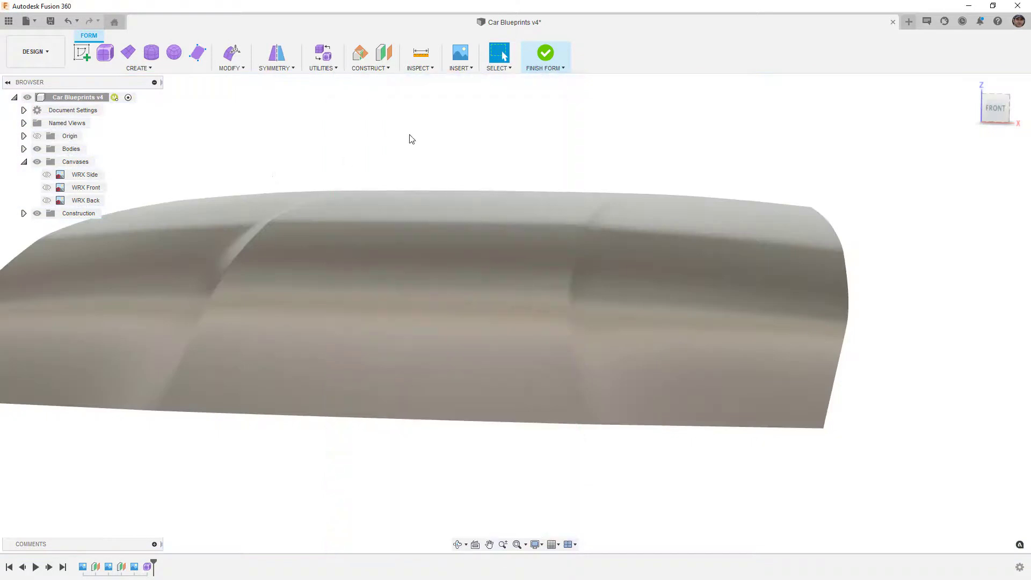
# Run a Curvature Map Analysis on the hood body with the scale raised to 3.250 to inspect both crease lines.
pyautogui.click(631, 240)
pyautogui.keyDown('shift'); pyautogui.moveTo(614, 243); pyautogui.dragTo(651, 102, button='middle'); pyautogui.keyUp('shift')
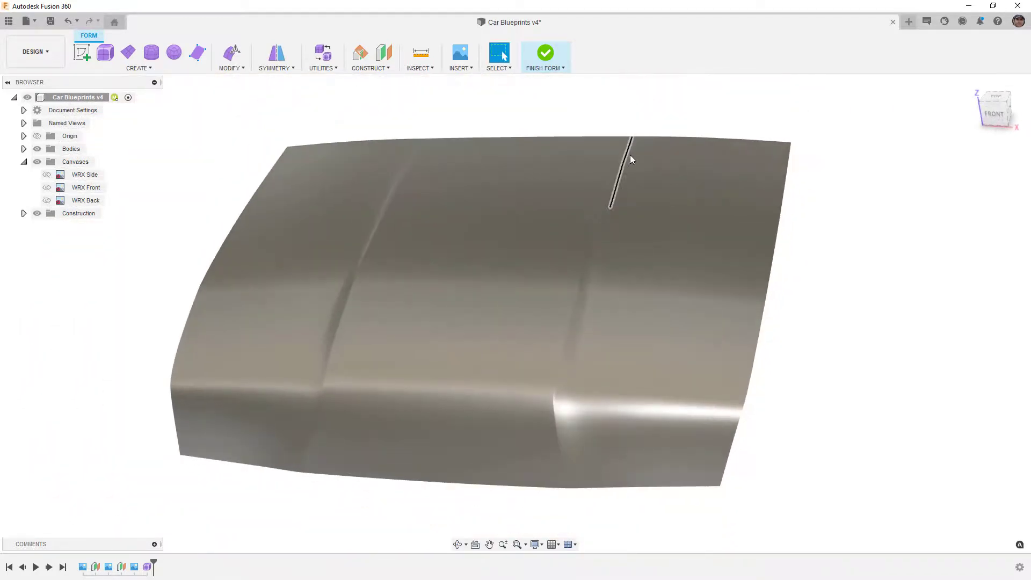
pyautogui.moveTo(594, 299)
pyautogui.keyDown('shift'); pyautogui.mouseDown(button='middle')
pyautogui.moveTo(543, 300)
pyautogui.moveTo(565, 307)
pyautogui.moveTo(596, 290)
pyautogui.mouseUp(button='middle'); pyautogui.keyUp('shift')
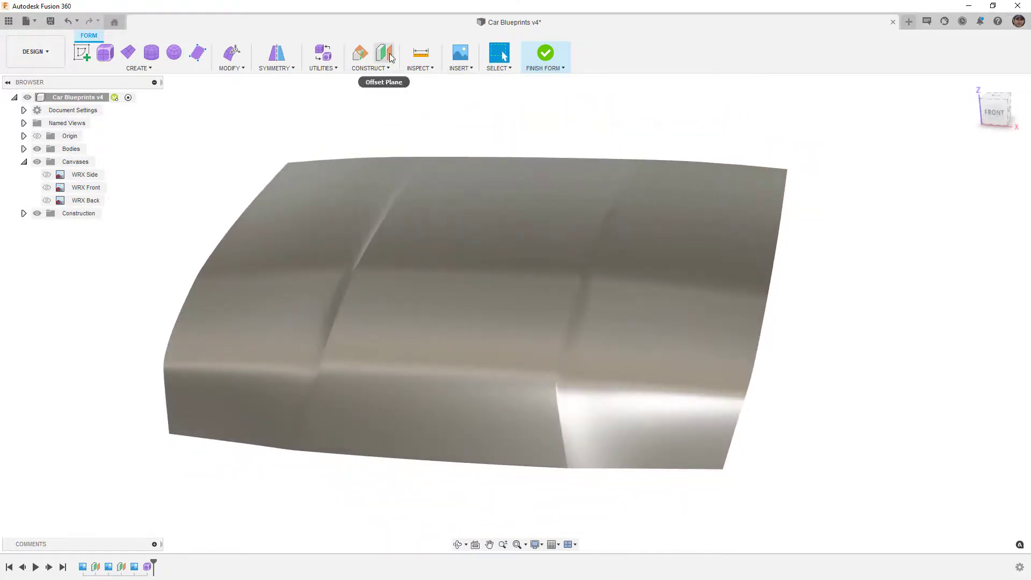
pyautogui.click(433, 69)
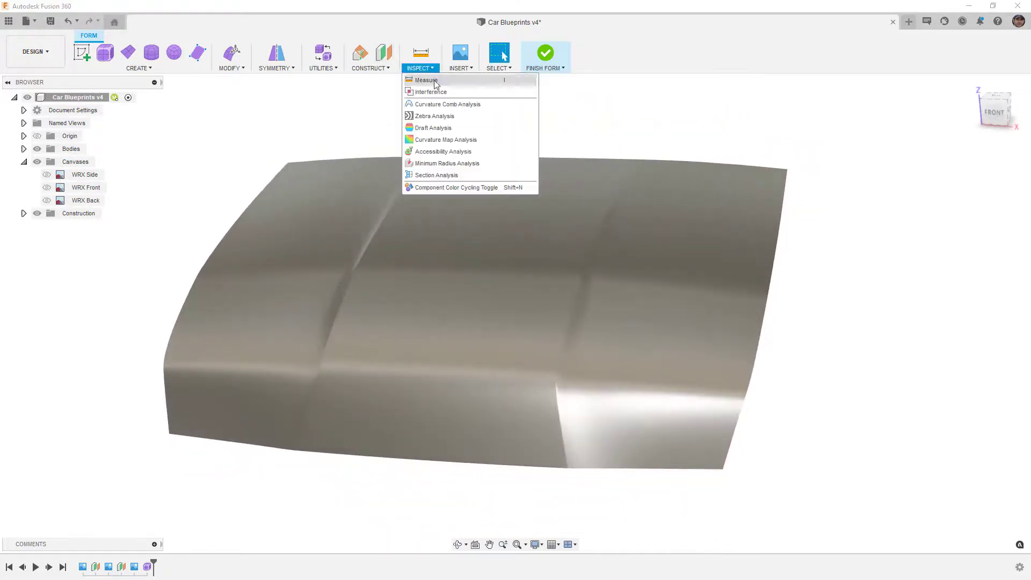
pyautogui.click(446, 139)
pyautogui.click(596, 217)
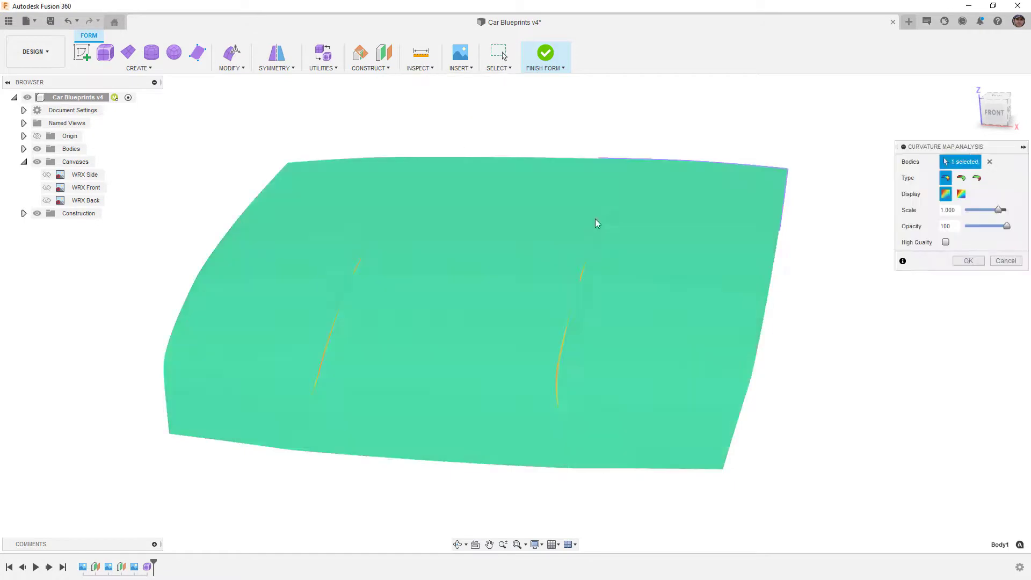
pyautogui.keyDown('shift'); pyautogui.moveTo(642, 301); pyautogui.dragTo(677, 288, button='middle'); pyautogui.keyUp('shift')
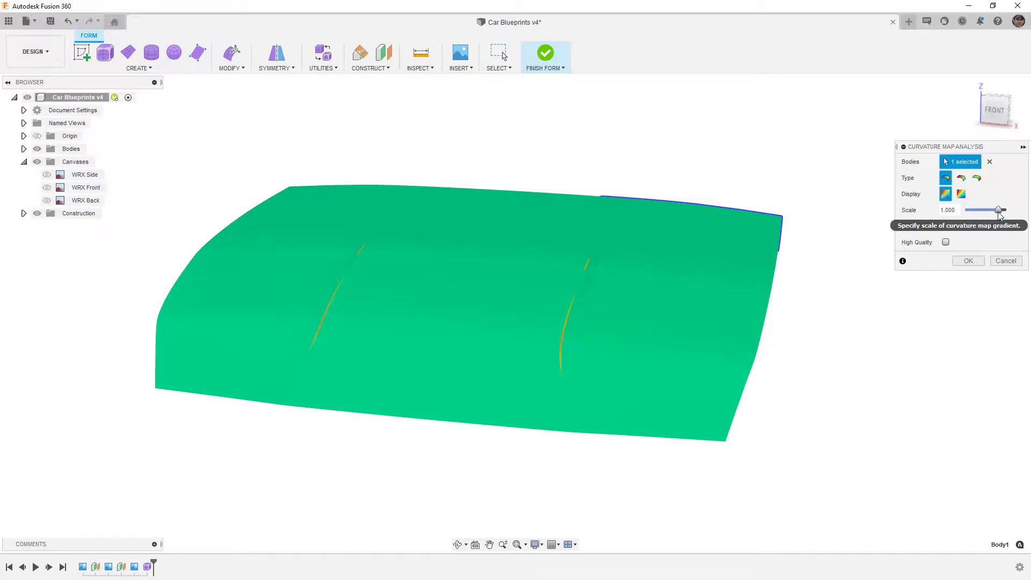
pyautogui.moveTo(998, 209); pyautogui.dragTo(1003, 213)
pyautogui.scroll(4, 573, 365)
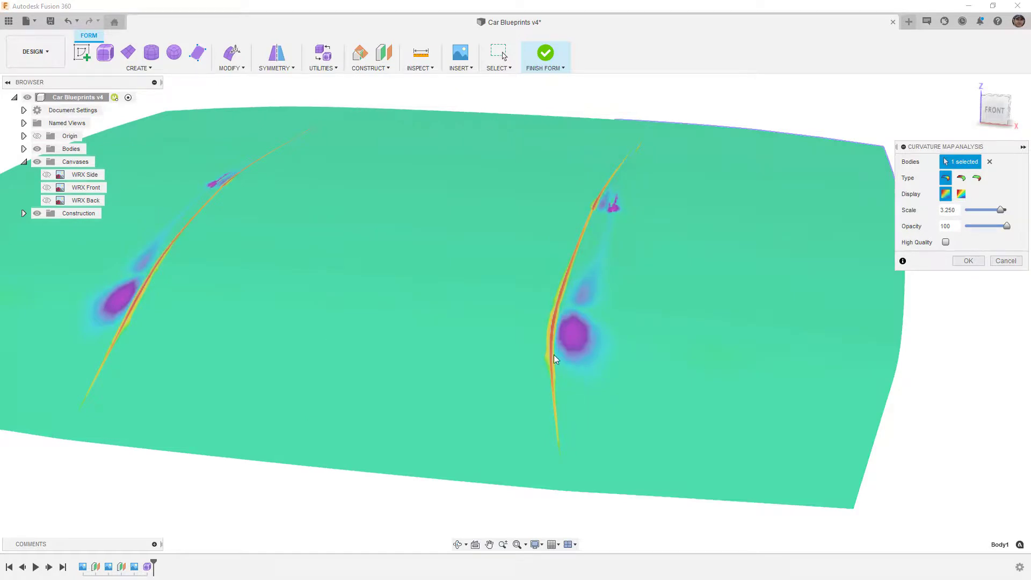
pyautogui.moveTo(589, 251); pyautogui.dragTo(557, 364, button='middle')
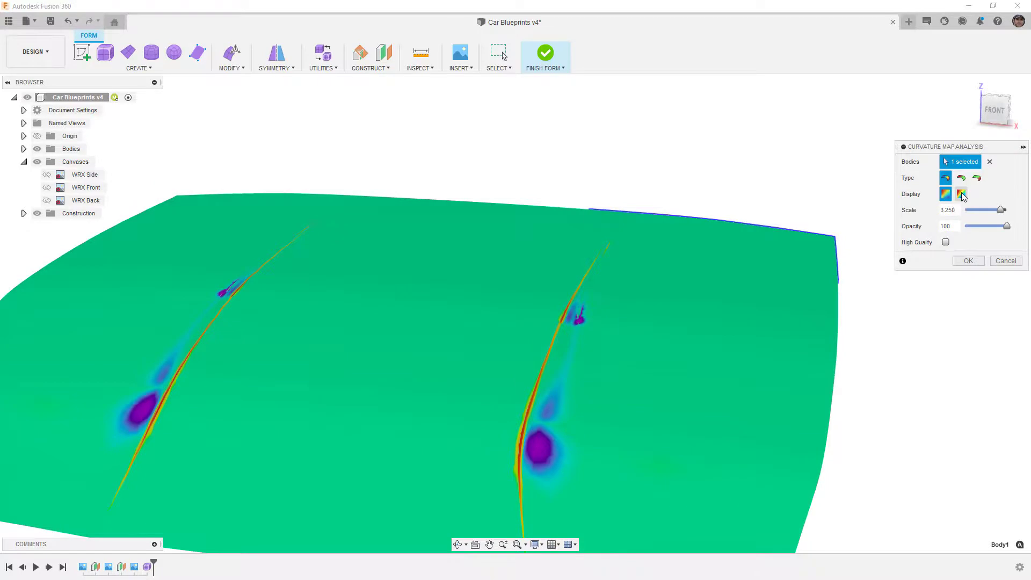
# Compare the banded Gaussian display with the principal minimum and maximum curvature maps along the creases, and cancel the analysis.
pyautogui.click(961, 194)
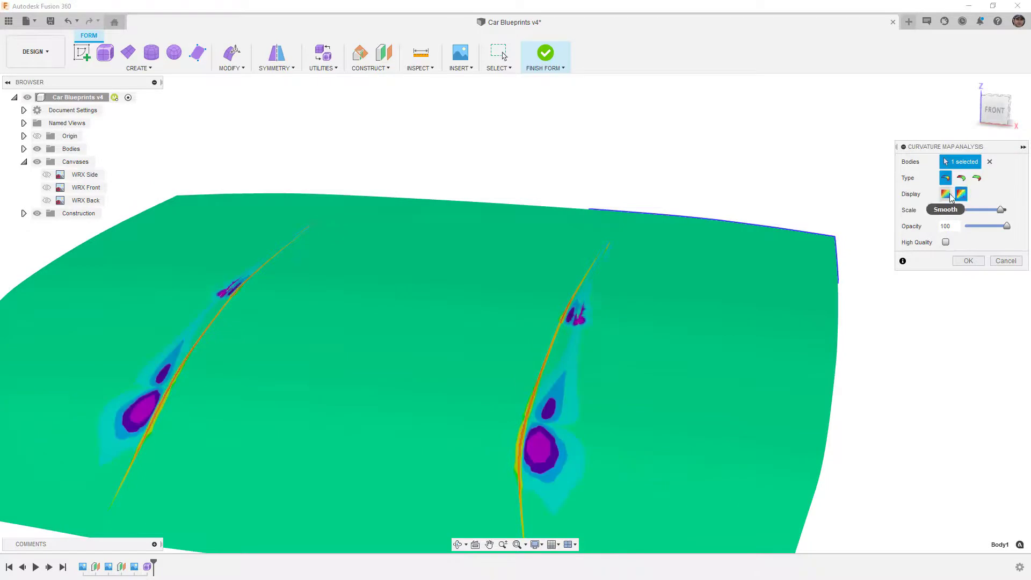
pyautogui.click(962, 179)
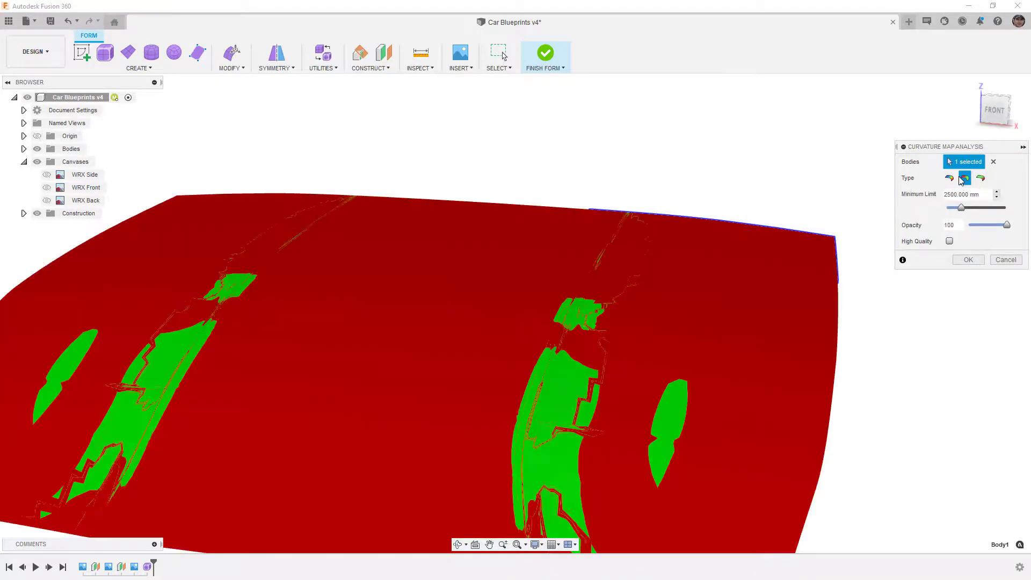
pyautogui.click(980, 179)
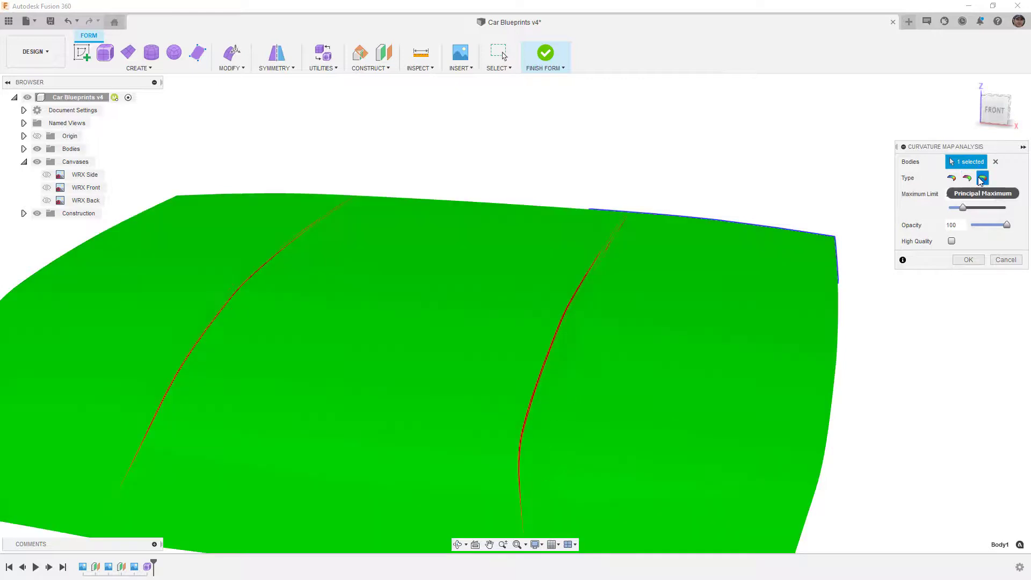
pyautogui.click(952, 179)
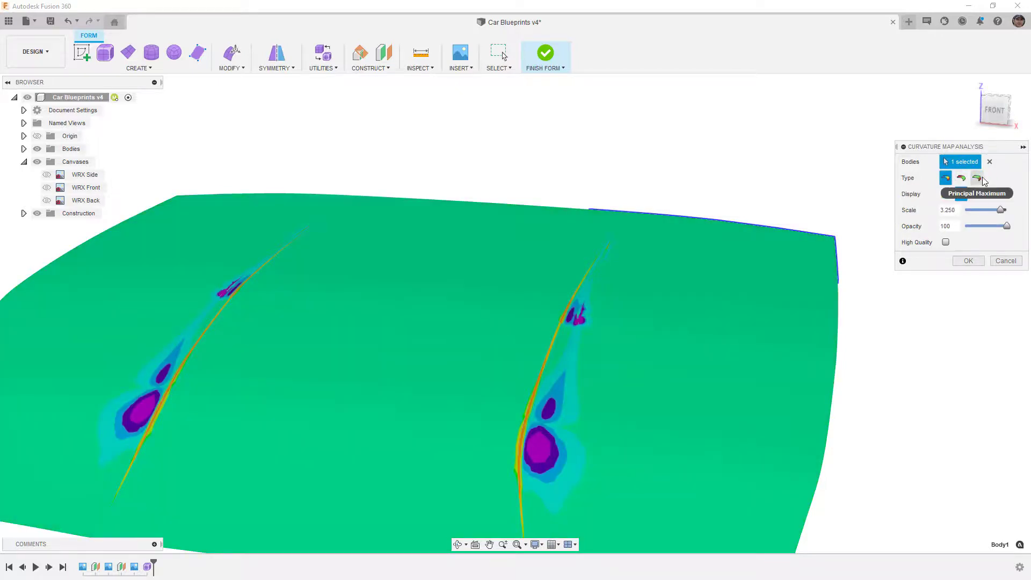
pyautogui.click(983, 179)
pyautogui.scroll(3, 615, 225)
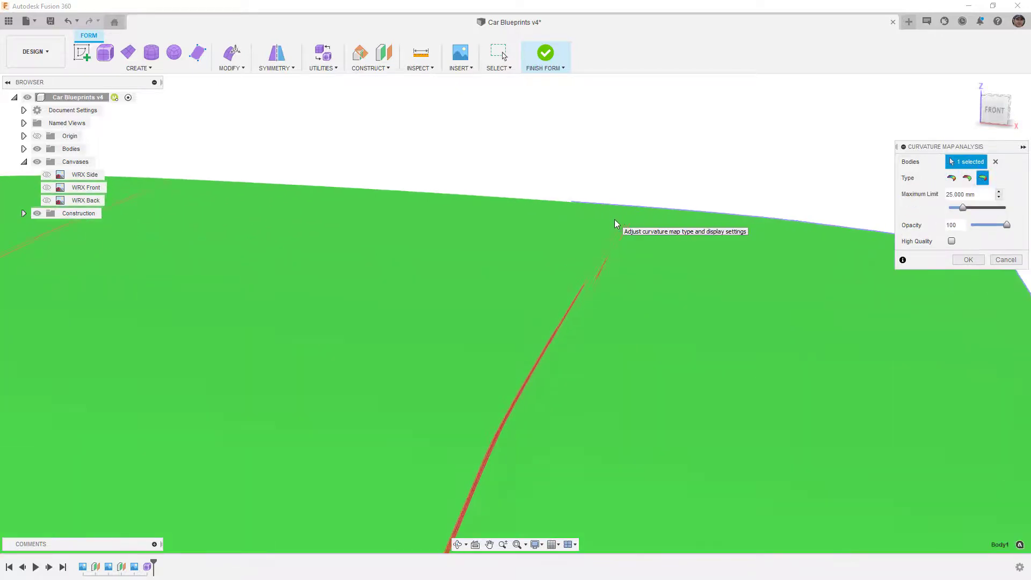
pyautogui.keyDown('shift'); pyautogui.moveTo(626, 252); pyautogui.dragTo(624, 267, button='middle'); pyautogui.keyUp('shift')
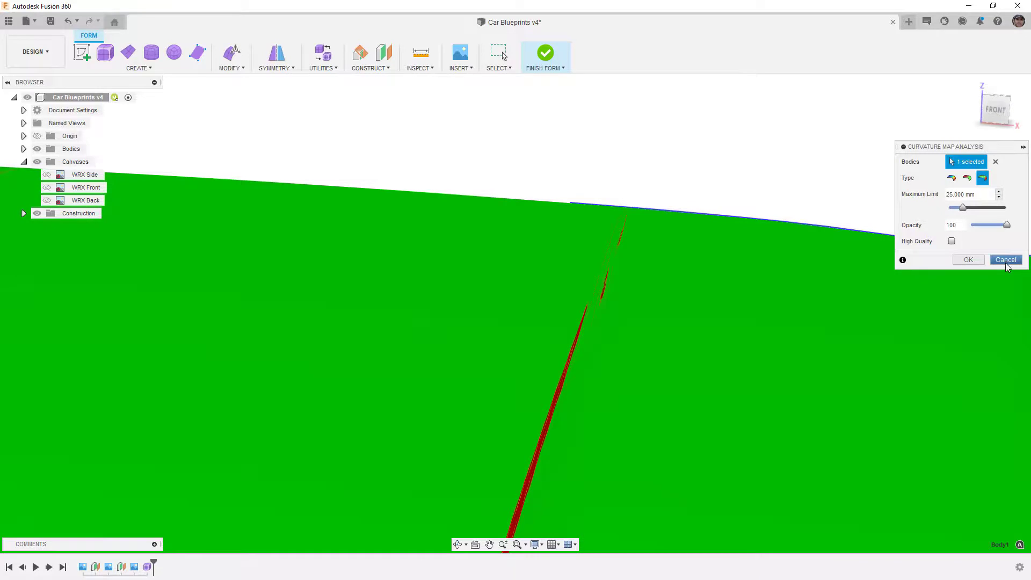
pyautogui.click(1005, 261)
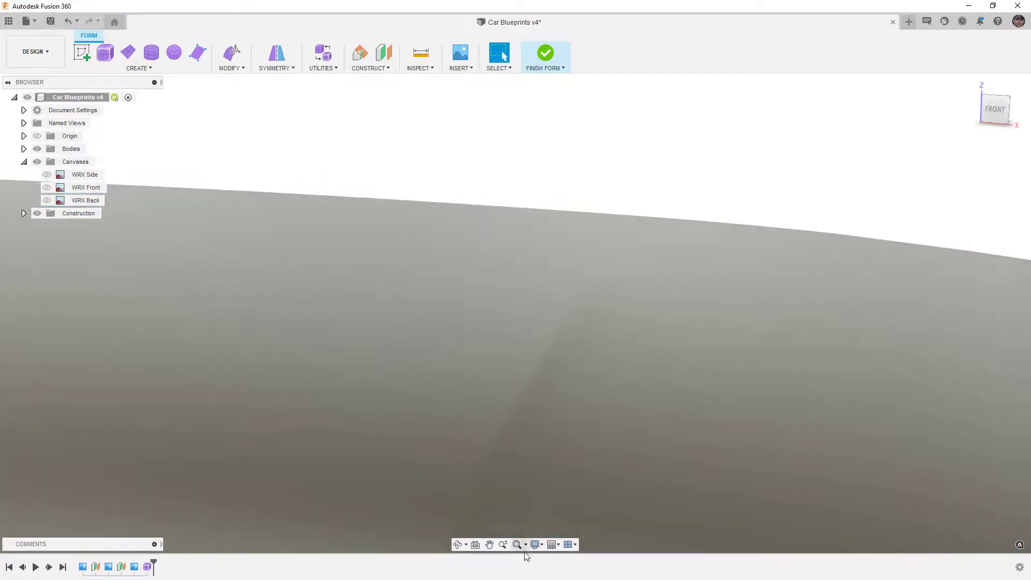
# Display the hood shaded with visible edges, and show the WRX Front canvas behind it in the front view.
pyautogui.click(539, 545)
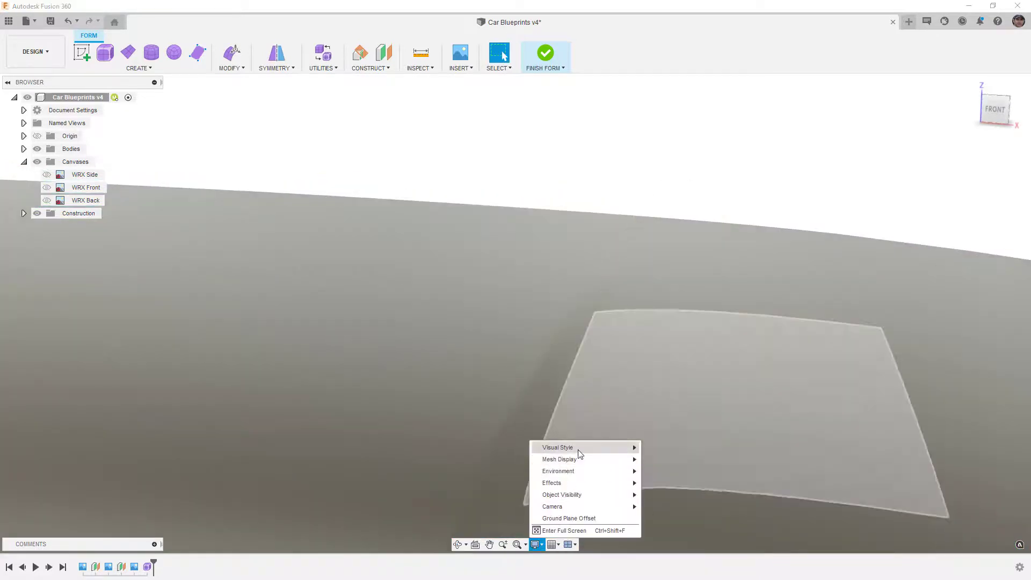
pyautogui.moveTo(559, 448)
pyautogui.click(693, 471)
pyautogui.scroll(-5, 653, 256)
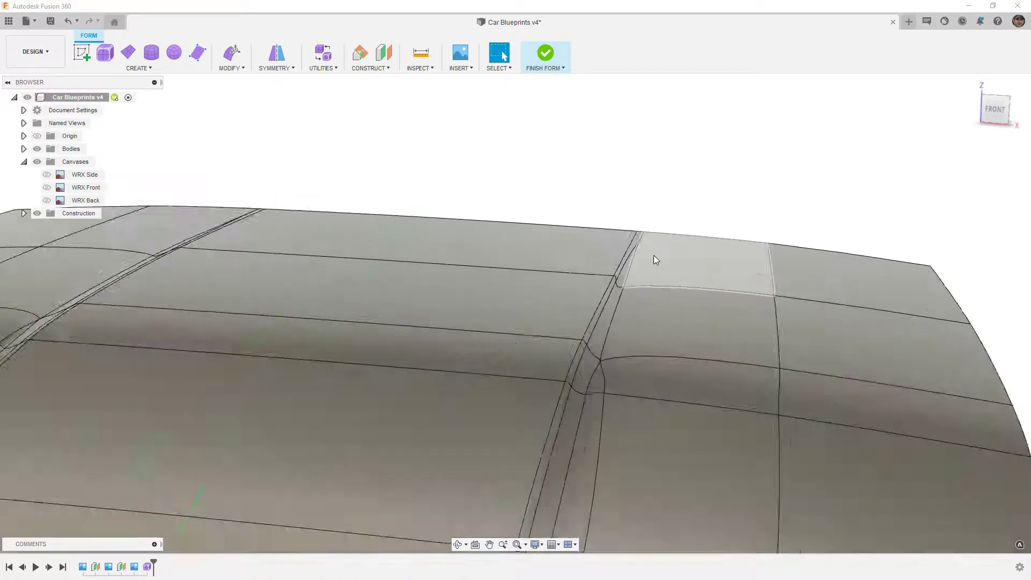
pyautogui.scroll(-3, 653, 257)
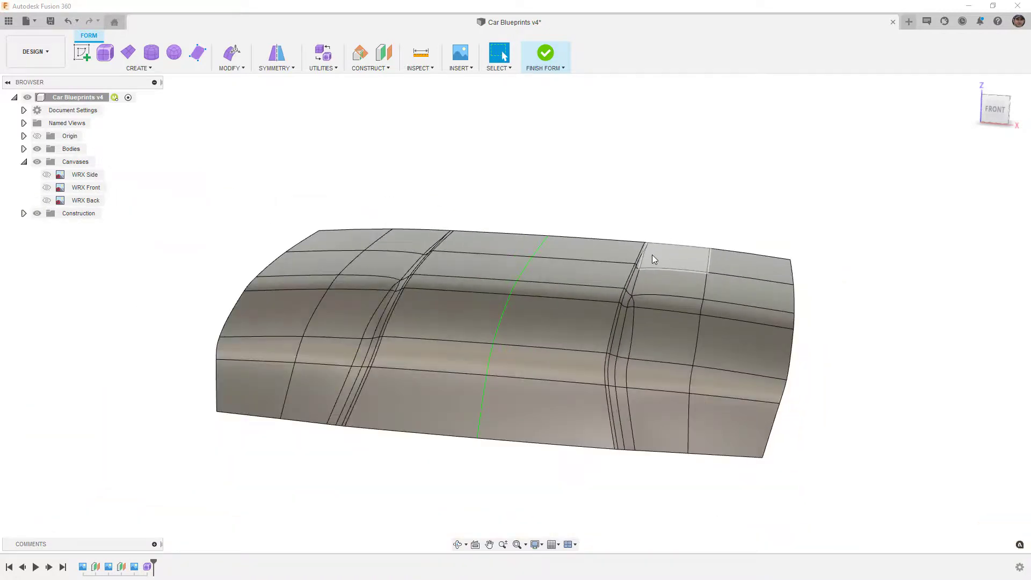
pyautogui.click(997, 111)
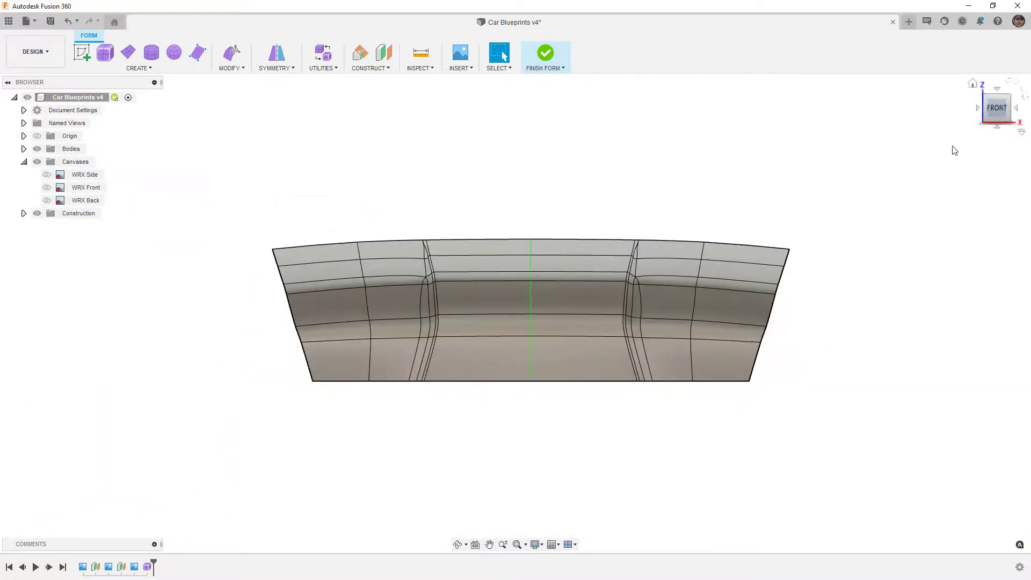
pyautogui.click(47, 188)
pyautogui.scroll(3, 652, 293)
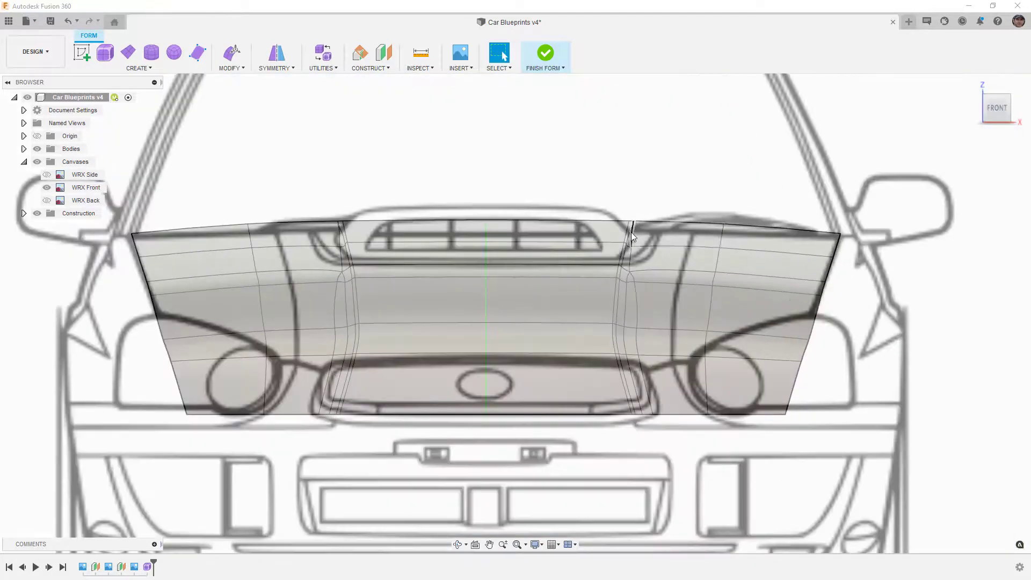
# Move the whole crease strip beside the scoop about 119 mm outward and 2.7 mm down with Edit Form.
pyautogui.moveTo(592, 215); pyautogui.dragTo(671, 433)
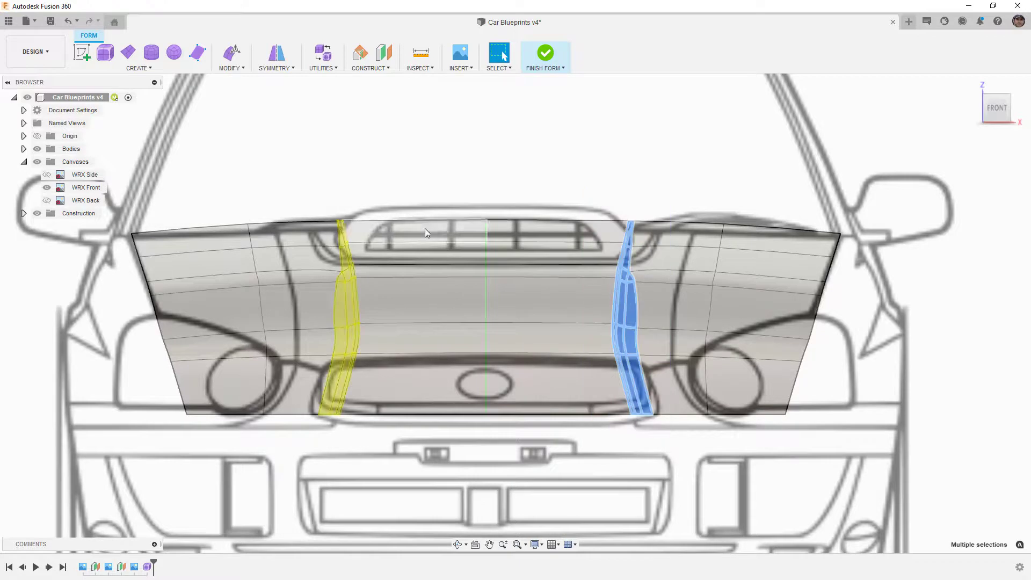
pyautogui.click(235, 54)
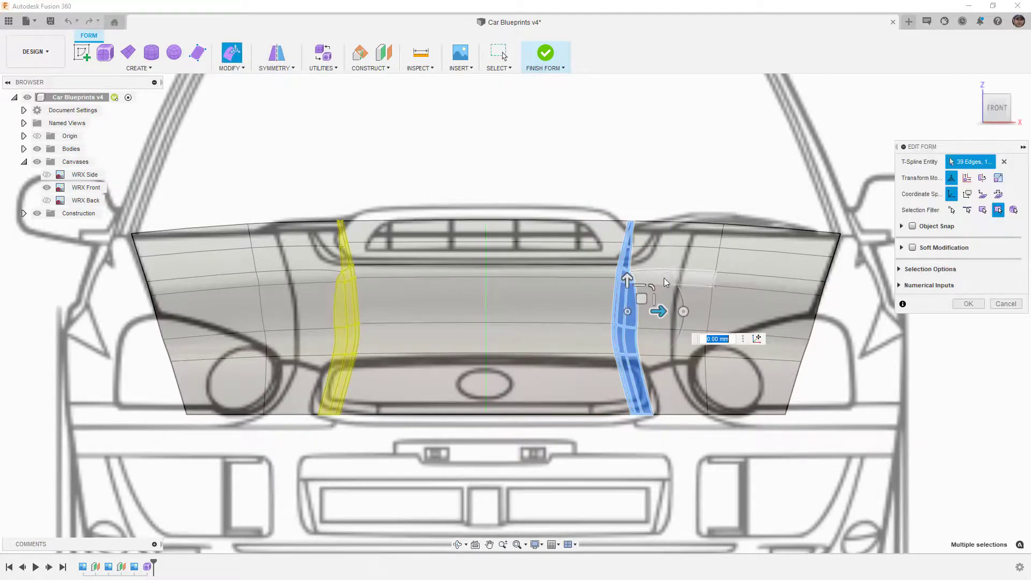
pyautogui.scroll(4, 663, 278)
pyautogui.moveTo(608, 321); pyautogui.dragTo(703, 322)
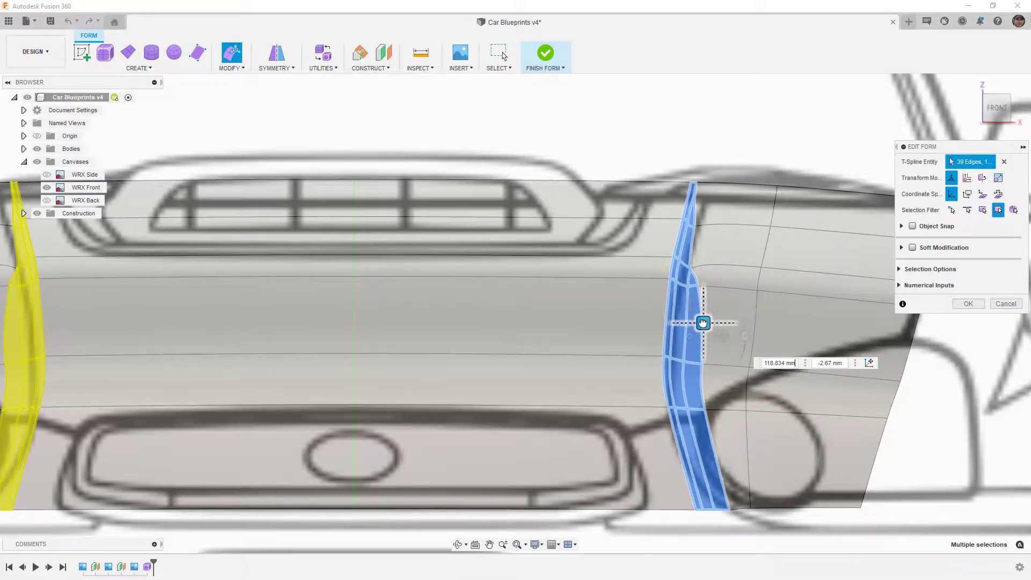
# Move the edge loop between the crease strip and the hood's side edge about 74 mm outward and 3.3 mm down.
pyautogui.click(777, 200)
pyautogui.doubleClick(777, 199)
pyautogui.moveTo(778, 308); pyautogui.dragTo(836, 313)
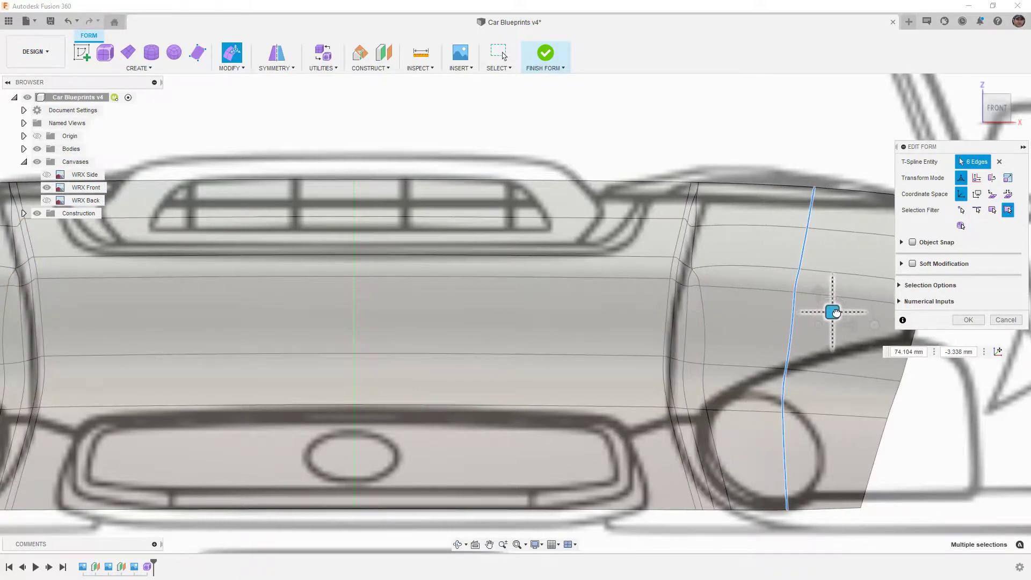
pyautogui.scroll(-4, 612, 250)
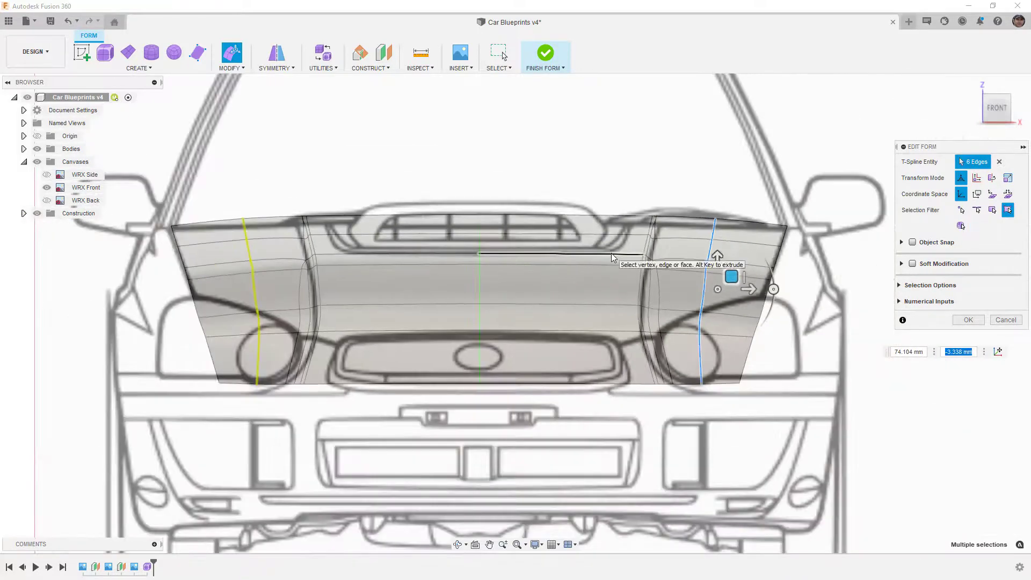
# Lower the rear-edge vertex of the outer edge loop by about 2 mm to follow the blueprint, and clear the selection.
pyautogui.scroll(5, 686, 233)
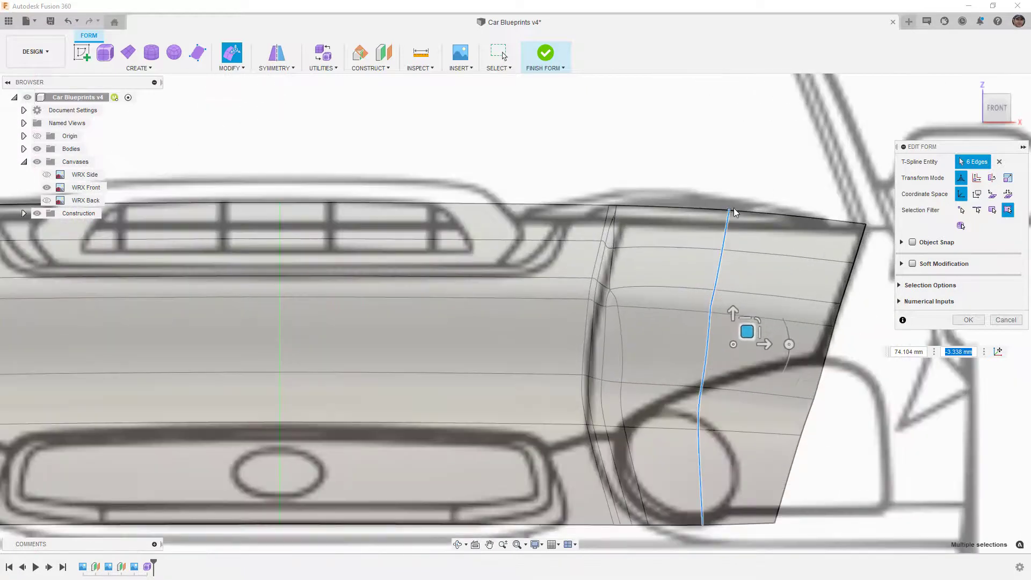
pyautogui.click(743, 197)
pyautogui.moveTo(744, 197); pyautogui.dragTo(743, 199)
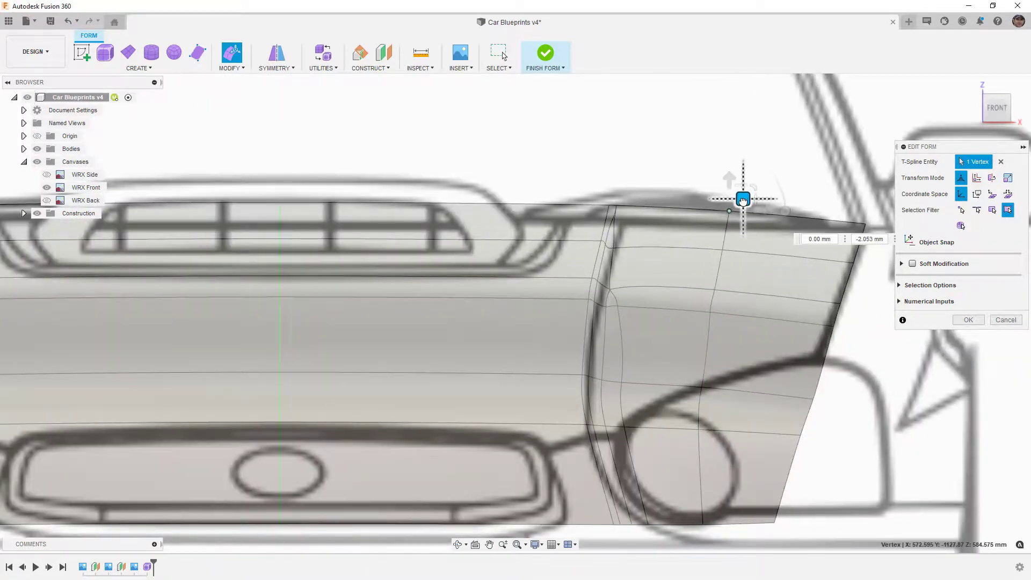
pyautogui.scroll(-1, 644, 184)
pyautogui.click(645, 185)
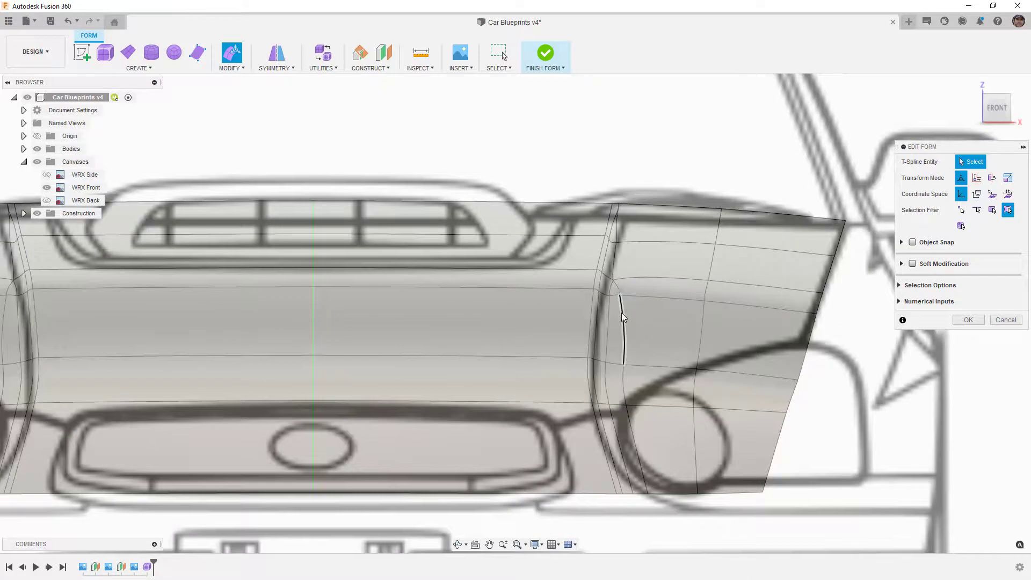
# Switch the hood to box display and examine the narrow pair of edges along the crease beside the scoop.
pyautogui.scroll(2, 618, 282)
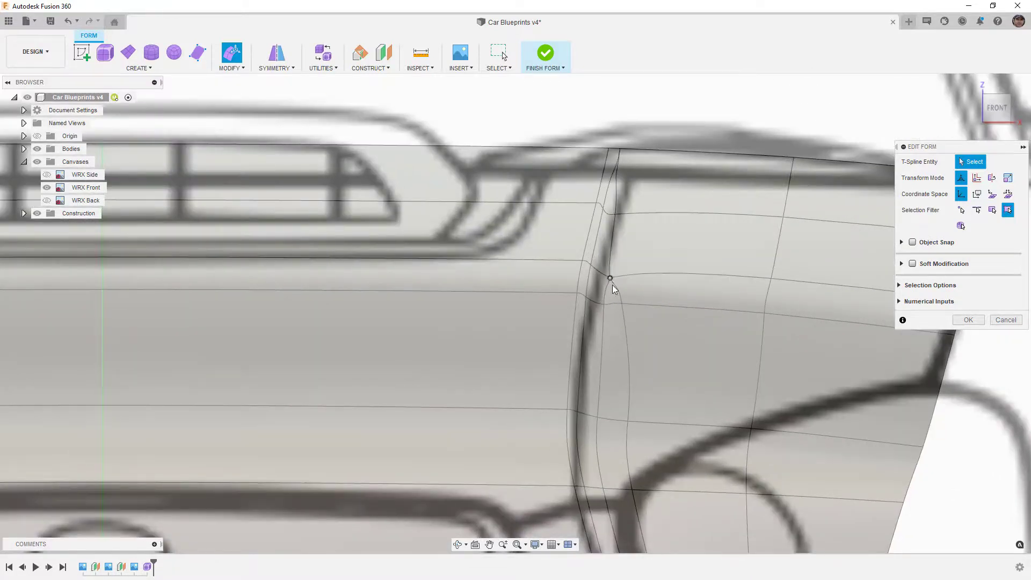
pyautogui.moveTo(615, 286)
pyautogui.keyDown('shift'); pyautogui.mouseDown(button='middle')
pyautogui.moveTo(613, 269)
pyautogui.moveTo(589, 281)
pyautogui.moveTo(589, 303)
pyautogui.mouseUp(button='middle'); pyautogui.keyUp('shift')
pyautogui.keyDown('shift'); pyautogui.moveTo(661, 379); pyautogui.dragTo(677, 366, button='middle'); pyautogui.keyUp('shift')
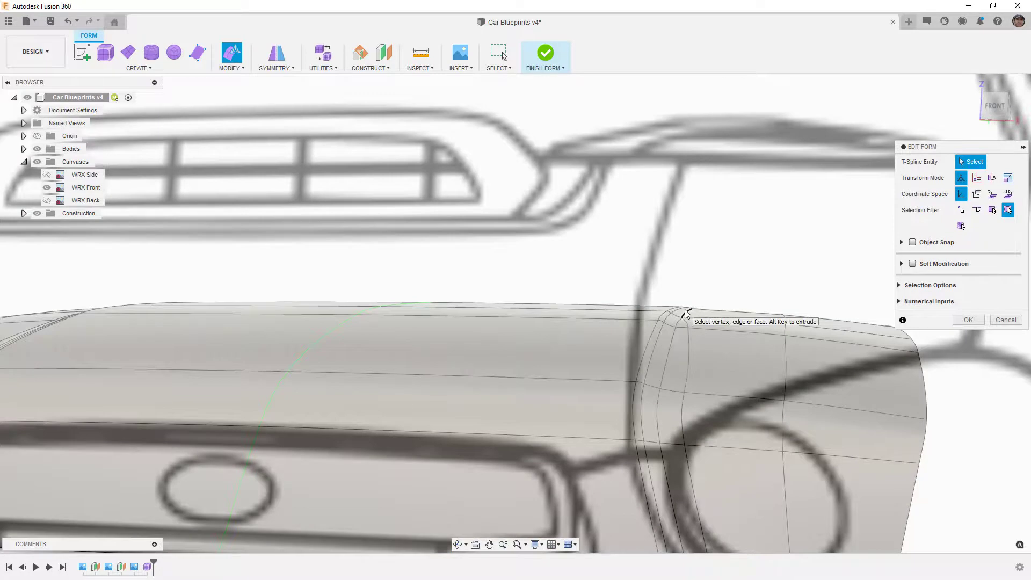
pyautogui.keyDown('shift'); pyautogui.moveTo(679, 330); pyautogui.dragTo(678, 306, button='middle'); pyautogui.keyUp('shift')
pyautogui.hotkey('alt', '1')
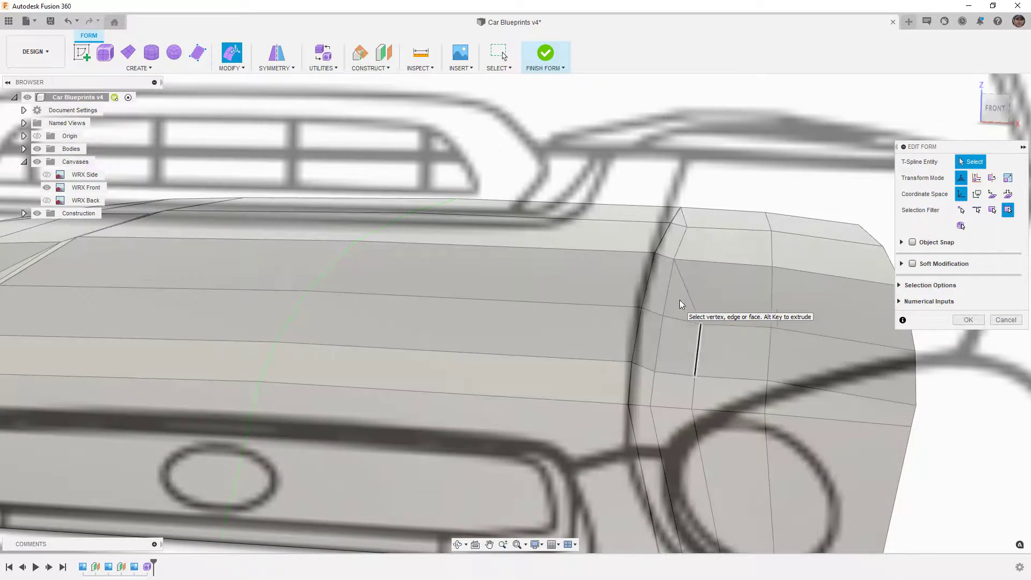
pyautogui.scroll(2, 673, 208)
pyautogui.scroll(5, 673, 211)
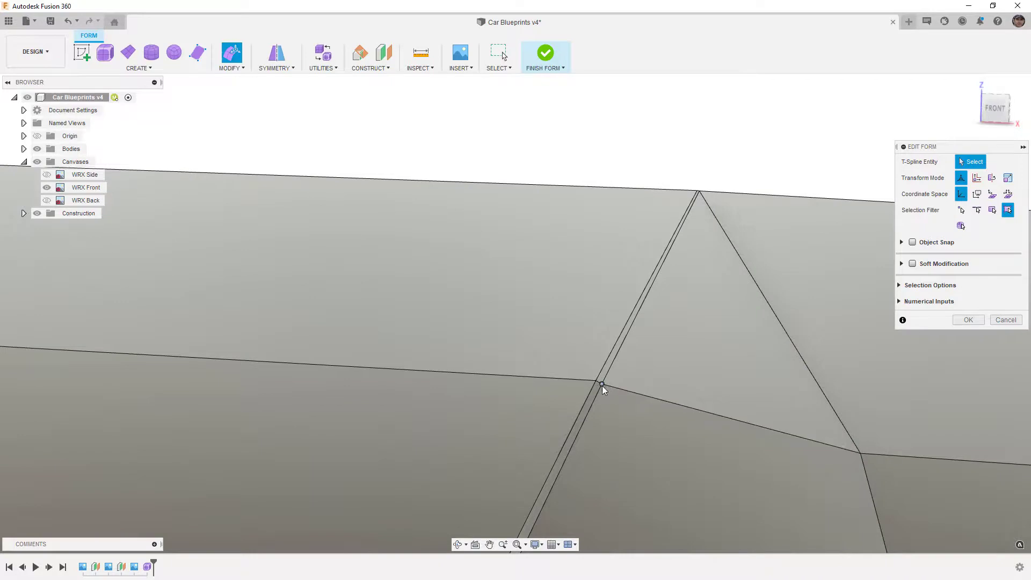
pyautogui.keyDown('shift'); pyautogui.moveTo(603, 385); pyautogui.dragTo(536, 340, button='middle'); pyautogui.keyUp('shift')
pyautogui.scroll(3, 538, 340)
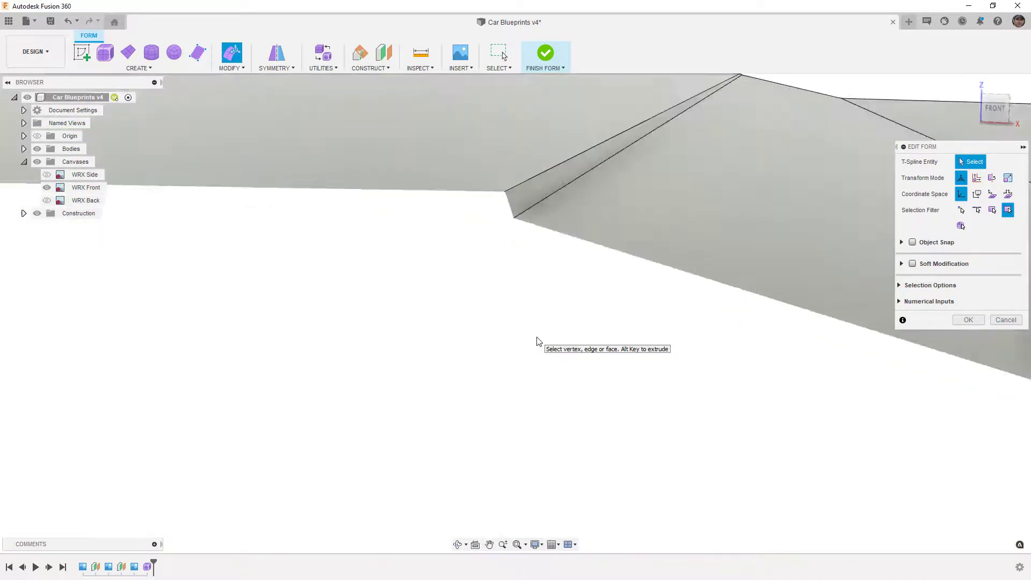
pyautogui.scroll(2, 538, 341)
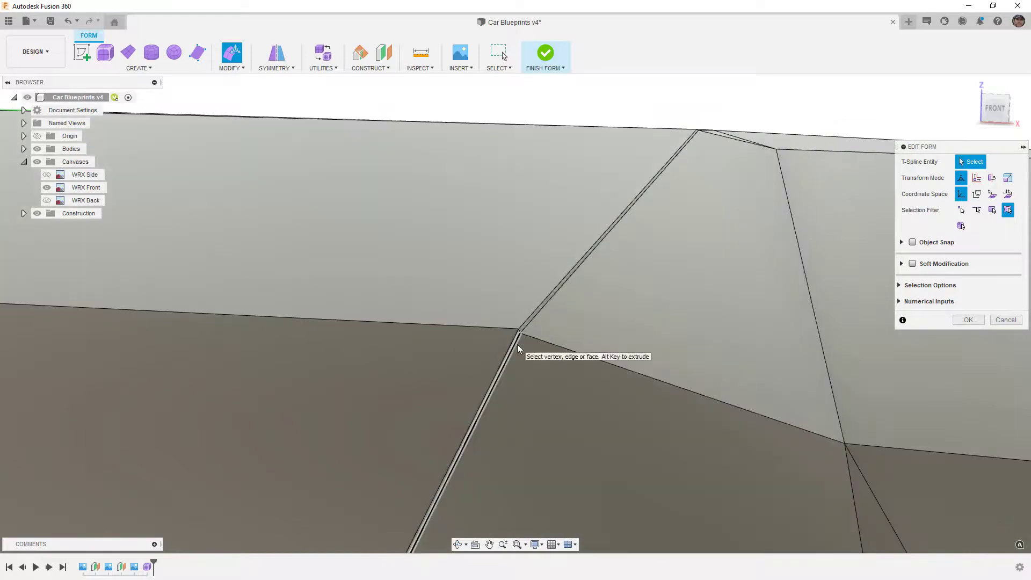
# Move the outer edge loop of the narrow crease pair about 0.38 mm outward and 0.08 mm up in the front view, and finish Edit Form.
pyautogui.doubleClick(518, 343)
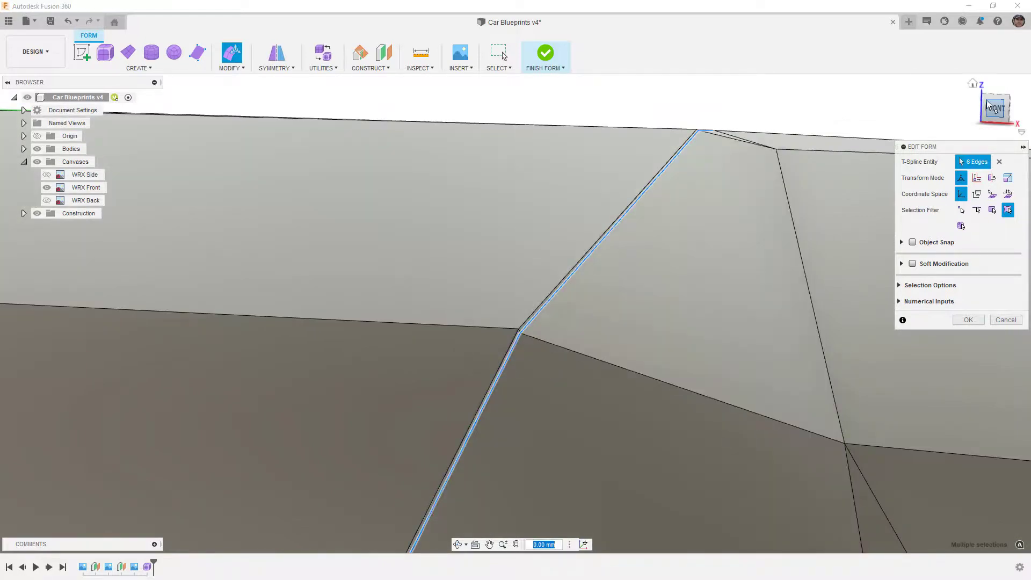
pyautogui.click(993, 109)
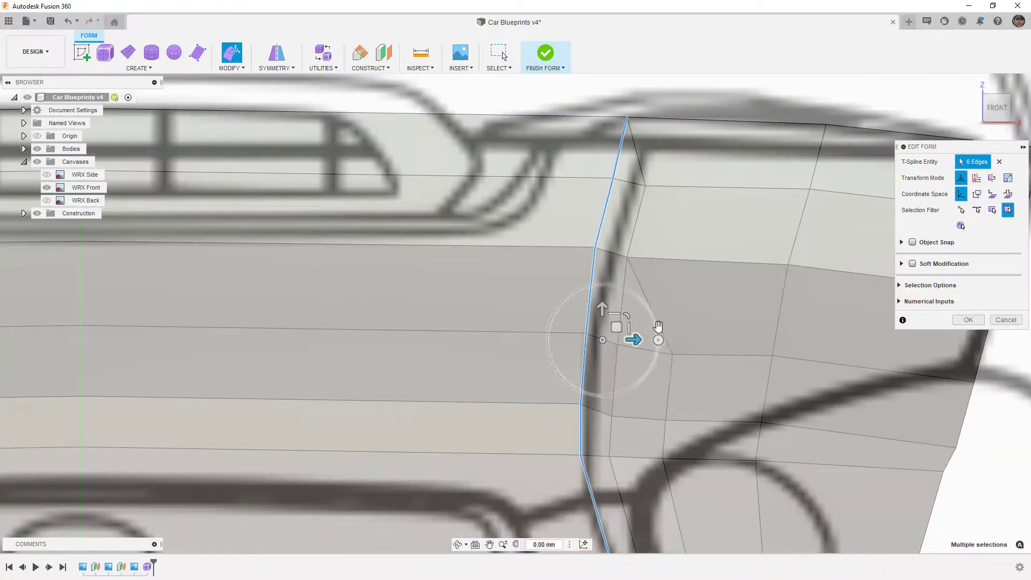
pyautogui.scroll(2, 611, 343)
pyautogui.scroll(5, 611, 344)
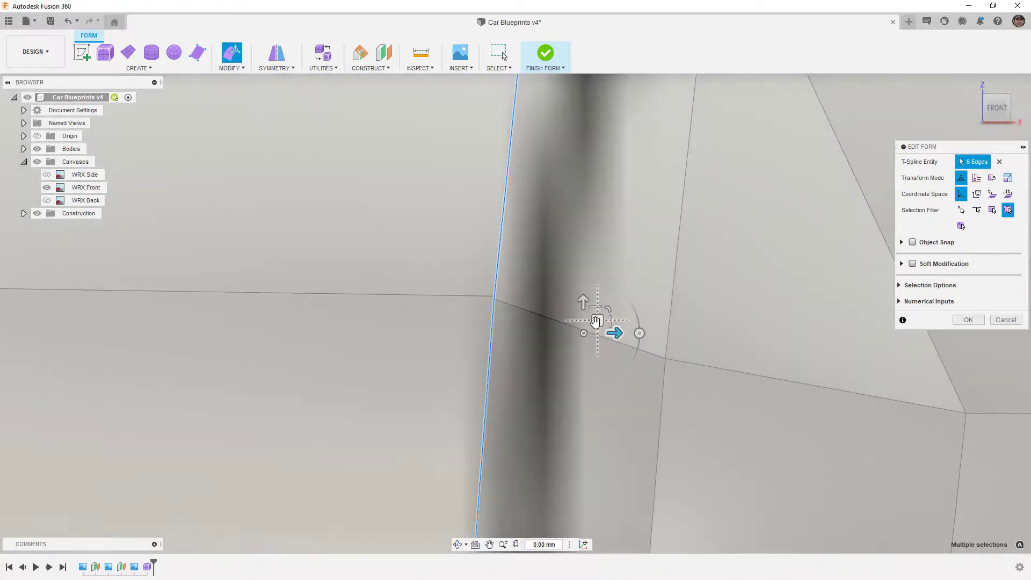
pyautogui.moveTo(596, 321); pyautogui.dragTo(598, 323)
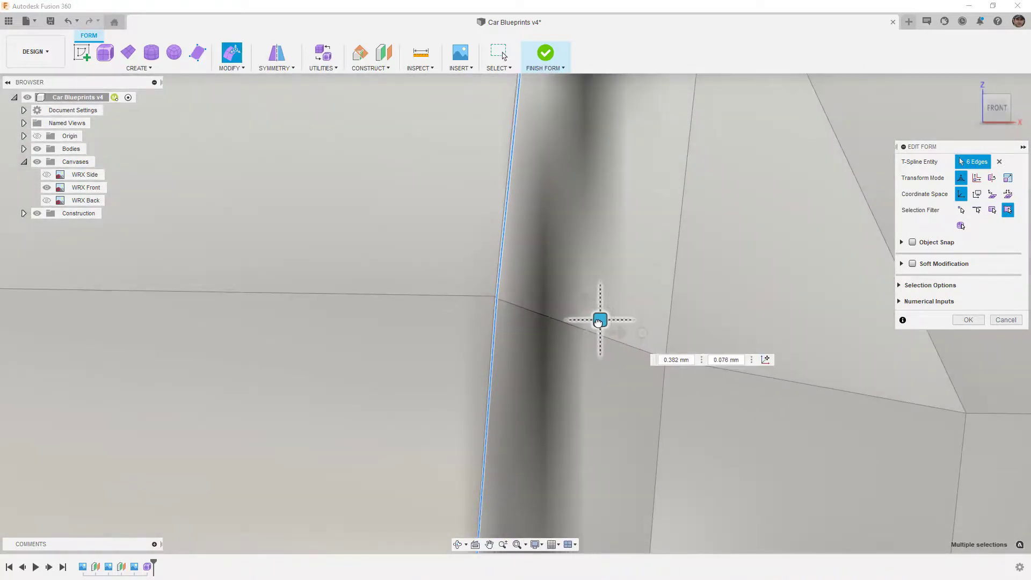
pyautogui.scroll(-5, 536, 336)
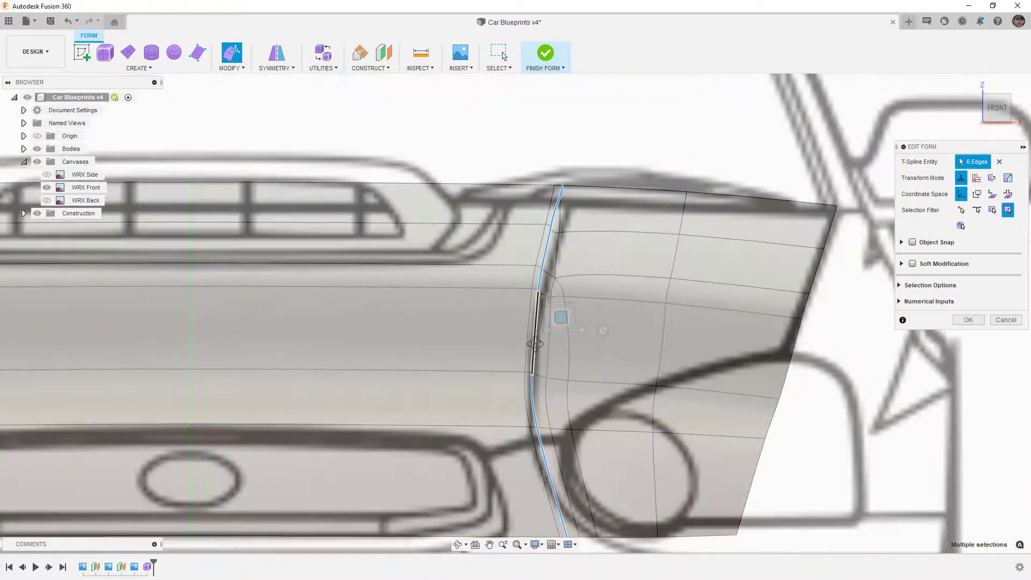
pyautogui.keyDown('shift'); pyautogui.moveTo(536, 344); pyautogui.dragTo(531, 336, button='middle'); pyautogui.keyUp('shift')
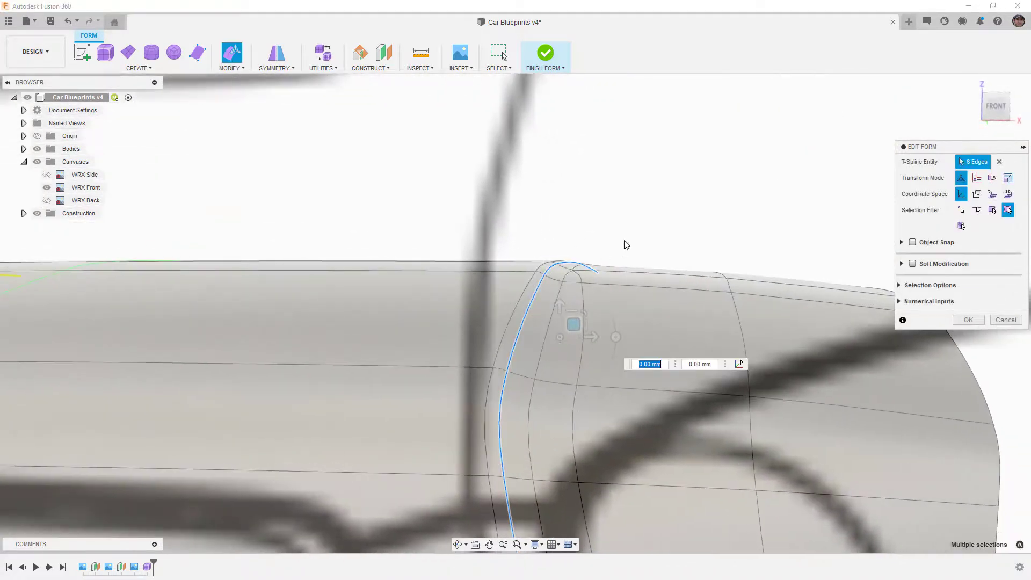
pyautogui.click(961, 320)
# Set the visual style to Shaded, comparing it with Shaded with Visible Edges Only.
pyautogui.click(440, 213)
pyautogui.click(542, 545)
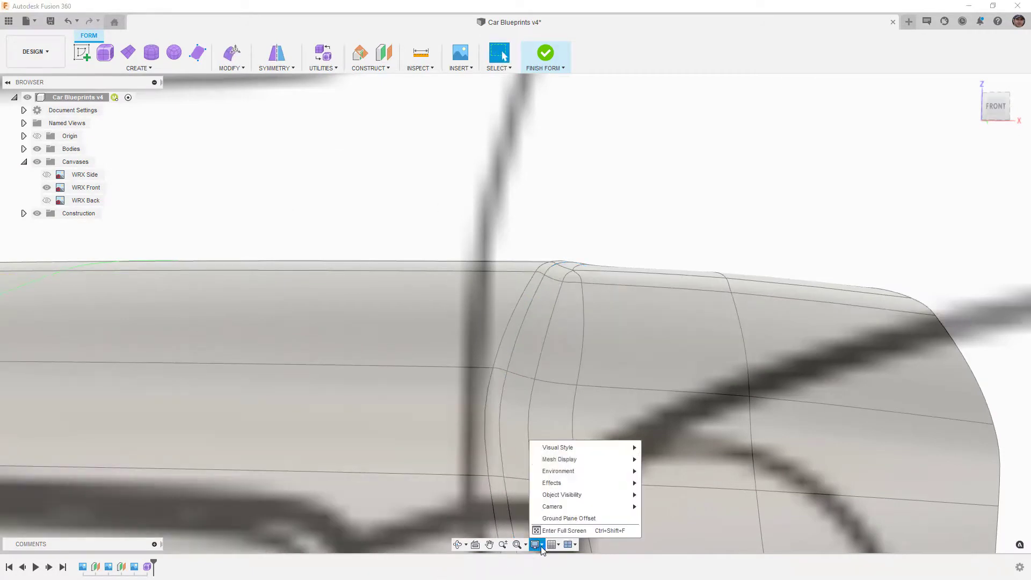
pyautogui.moveTo(607, 450)
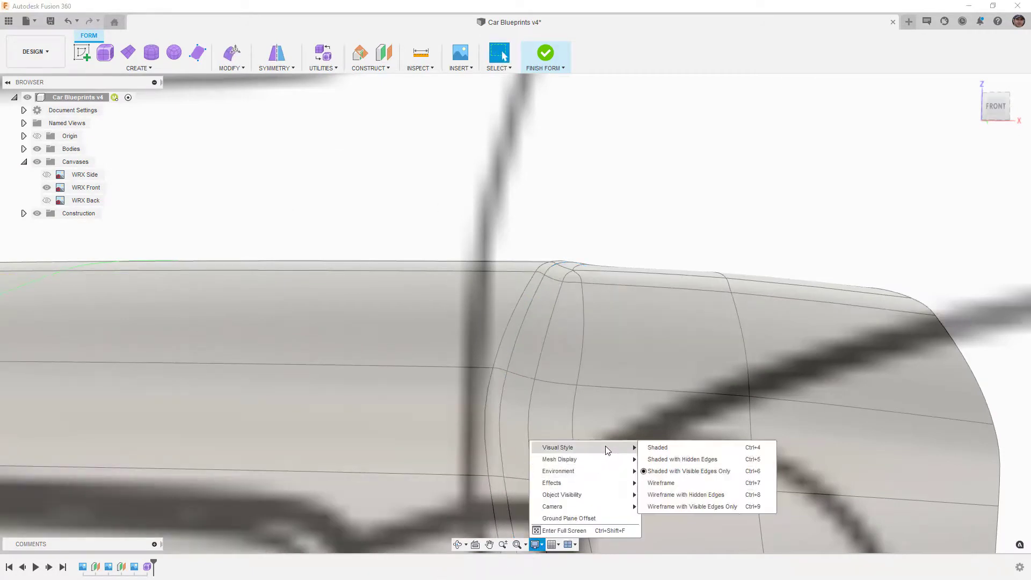
pyautogui.click(678, 449)
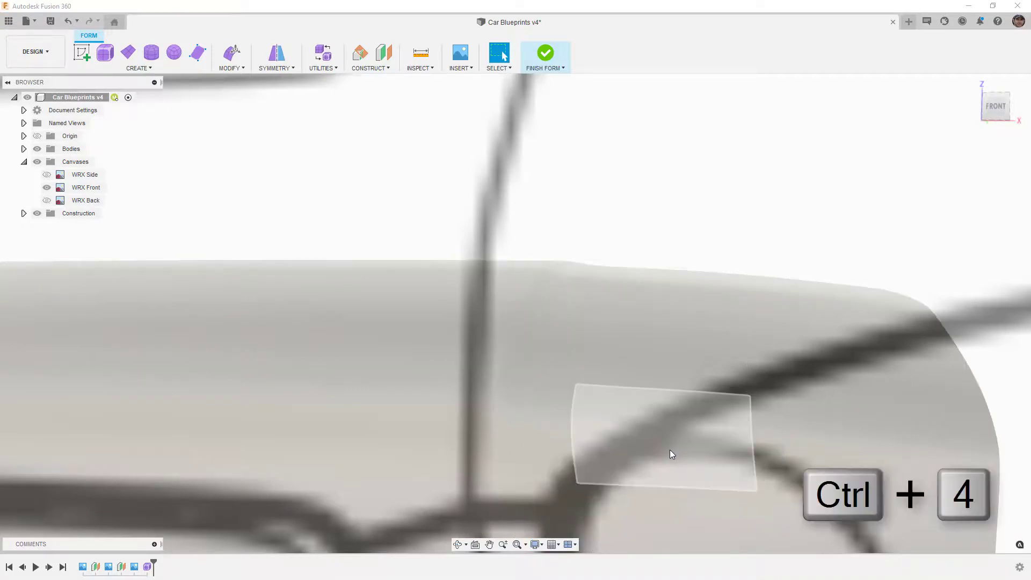
pyautogui.hotkey('ctrl', '6')
pyautogui.hotkey('ctrl', '6')
pyautogui.hotkey('ctrl', '6')
pyautogui.hotkey('ctrl', '6')
pyautogui.press('Escape')
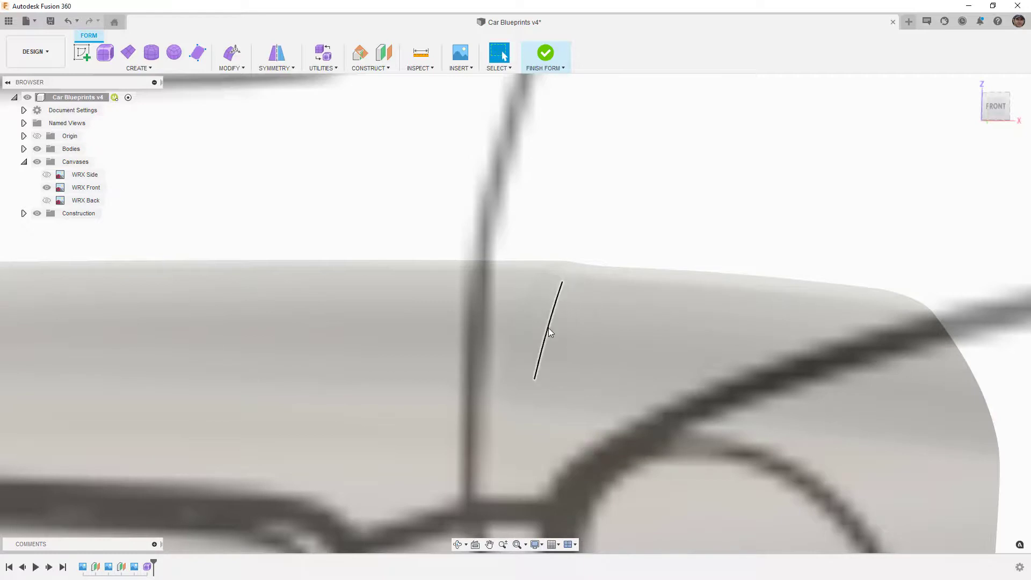
# Hide the WRX Front canvas and examine the reflections along the hood crease from above.
pyautogui.keyDown('shift'); pyautogui.moveTo(548, 330); pyautogui.dragTo(580, 348, button='middle'); pyautogui.keyUp('shift')
pyautogui.click(47, 188)
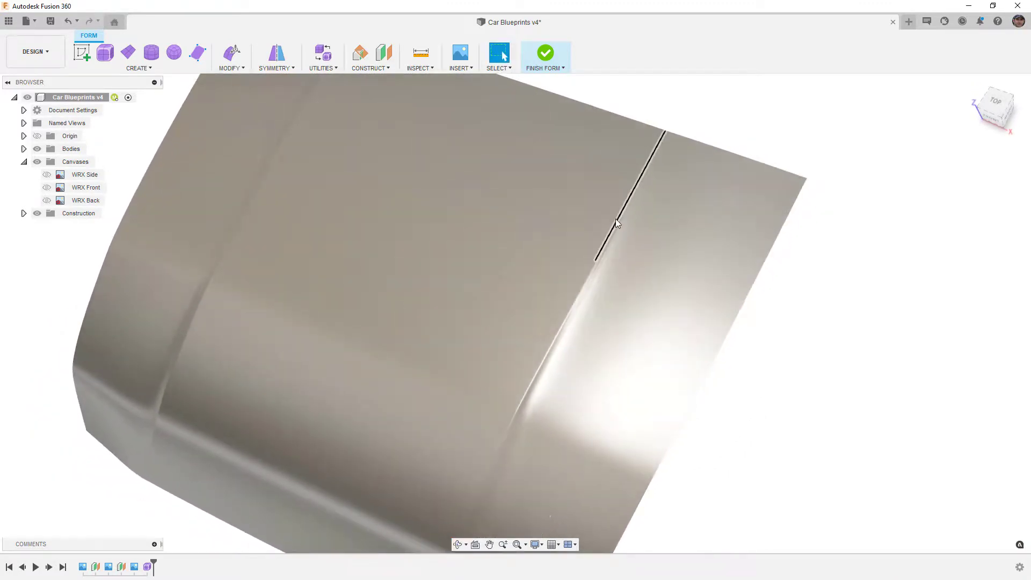
pyautogui.scroll(3, 616, 218)
pyautogui.keyDown('shift'); pyautogui.moveTo(626, 244); pyautogui.dragTo(440, 72, button='middle'); pyautogui.keyUp('shift')
# Preview a Zebra Analysis on the hood body and switch the stripes to the horizontal direction.
pyautogui.click(424, 69)
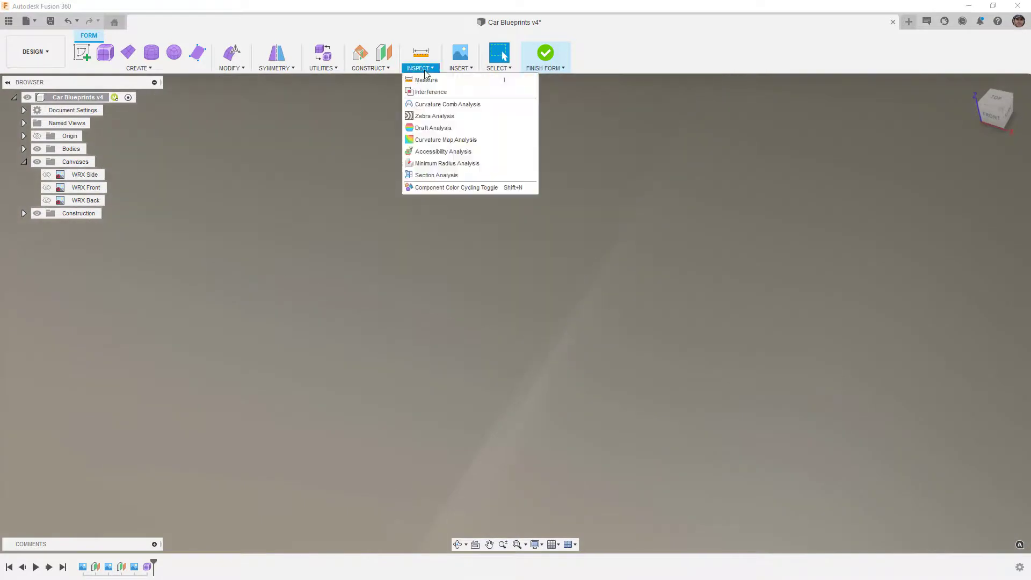
pyautogui.click(451, 117)
pyautogui.click(553, 230)
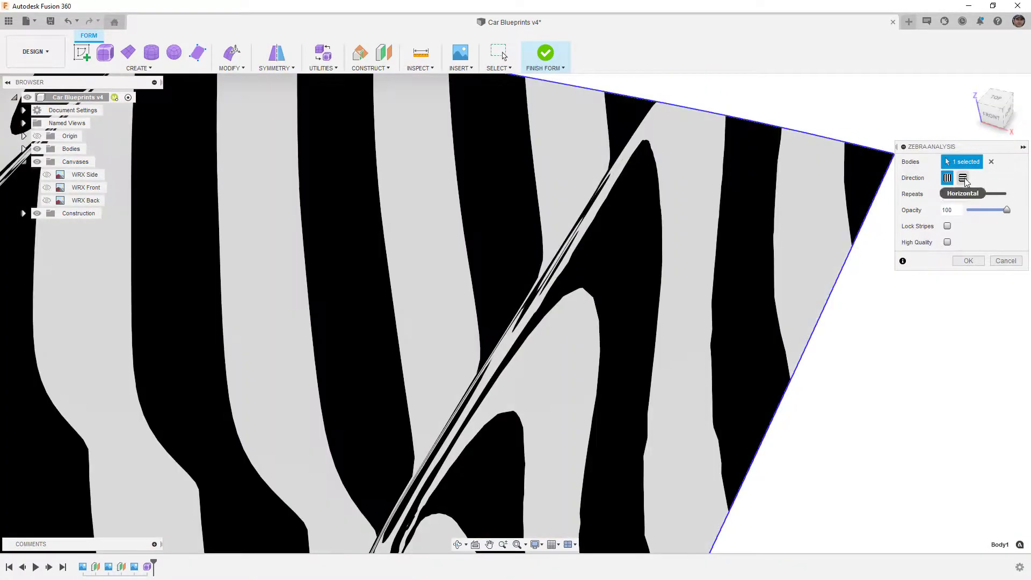
pyautogui.click(963, 178)
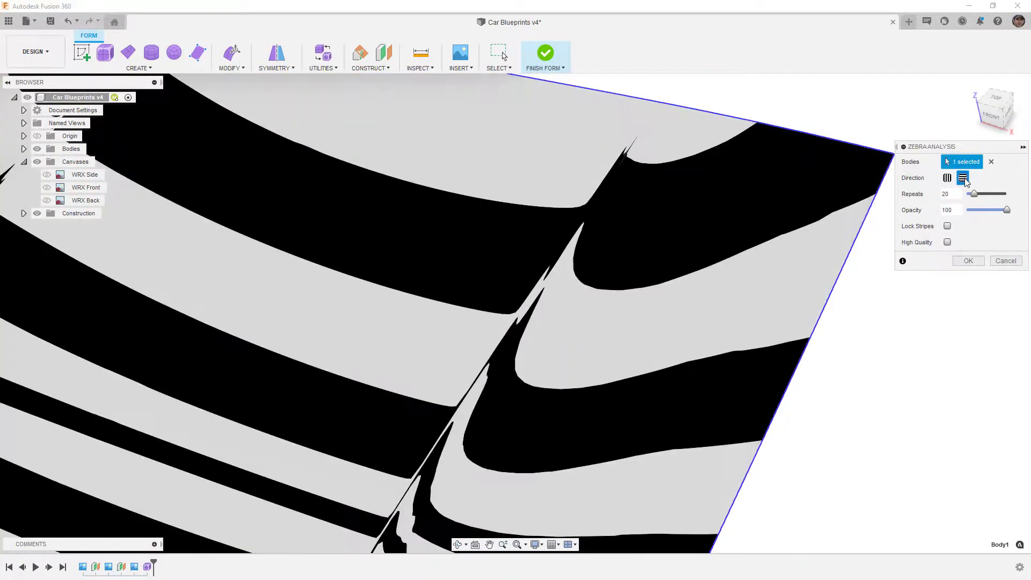
pyautogui.scroll(-5, 764, 174)
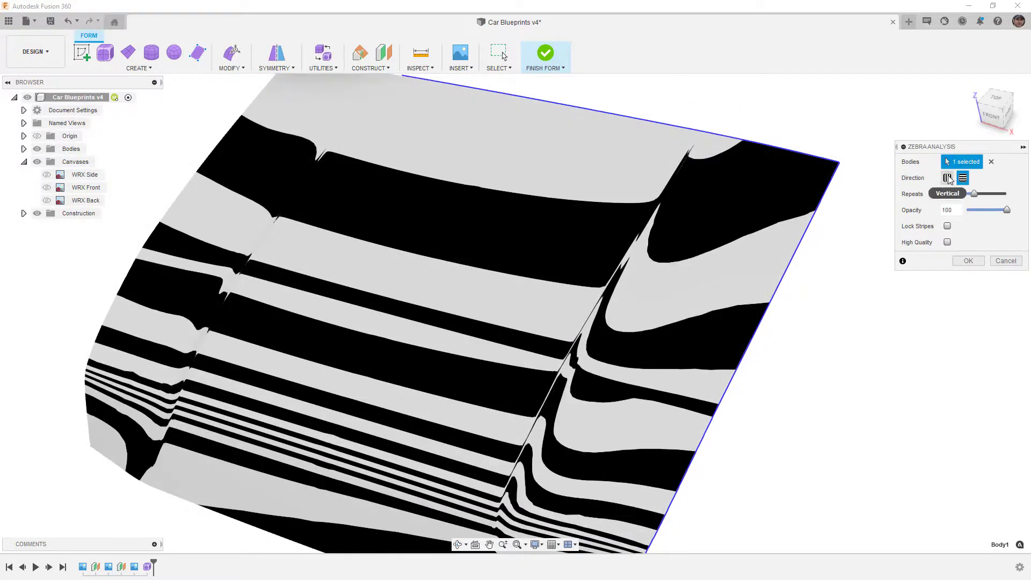
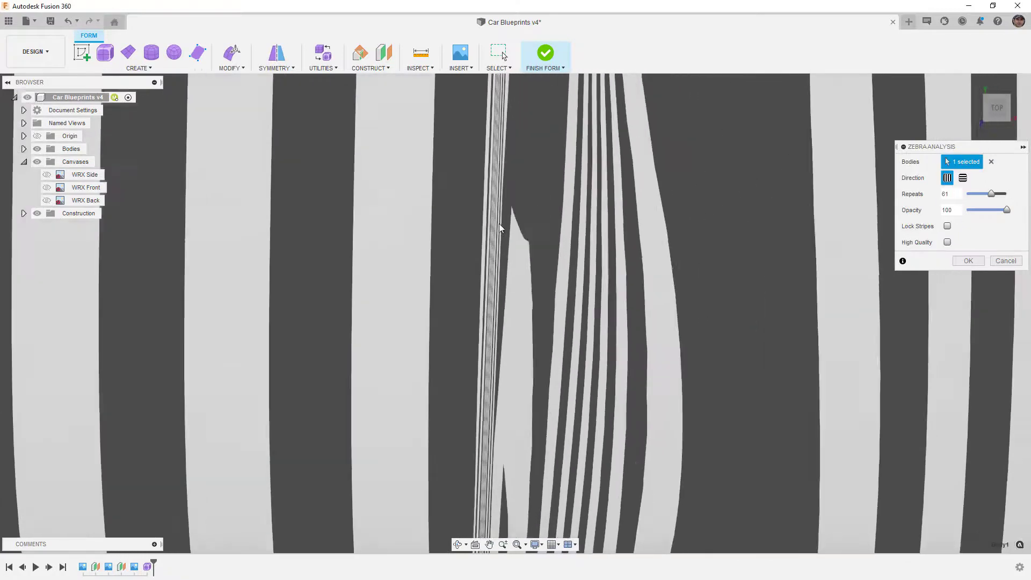
# Examine the vertical zebra stripes along the crease in the top view, and cancel the analysis.
pyautogui.moveTo(509, 112); pyautogui.dragTo(510, 252, button='middle')
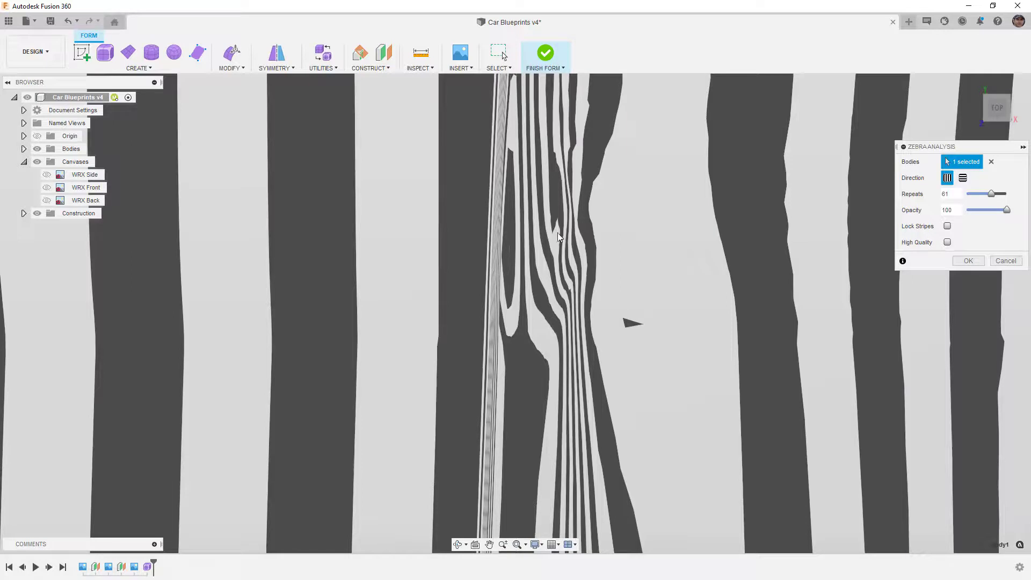
pyautogui.moveTo(524, 245); pyautogui.dragTo(512, 367, button='middle')
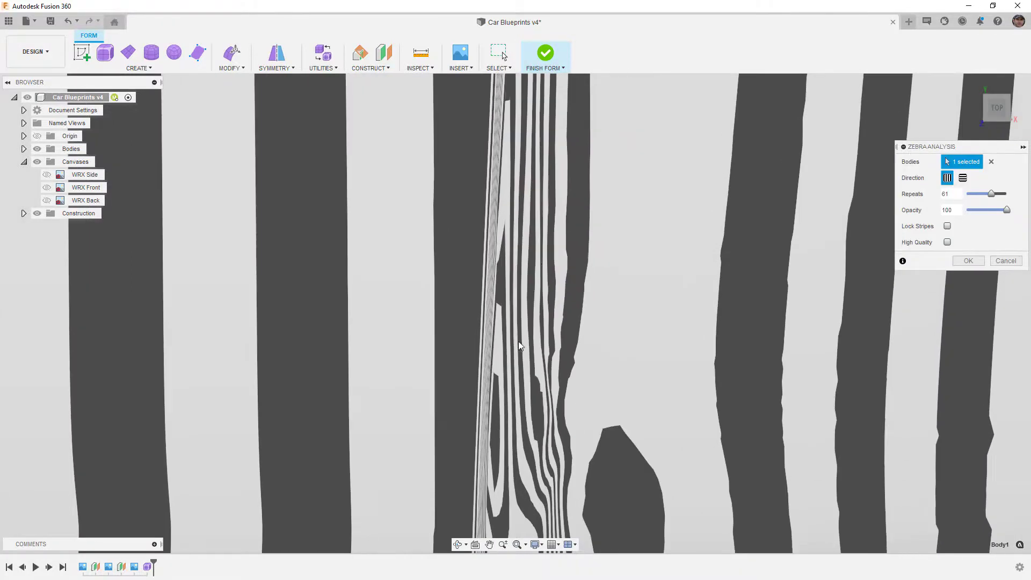
pyautogui.moveTo(536, 259); pyautogui.dragTo(436, 232, button='middle')
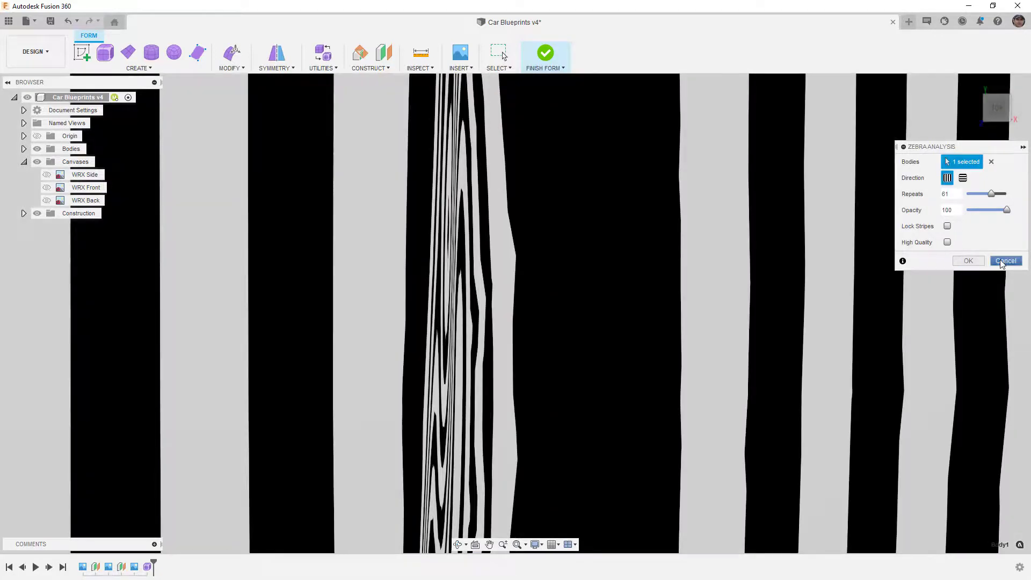
pyautogui.click(1002, 260)
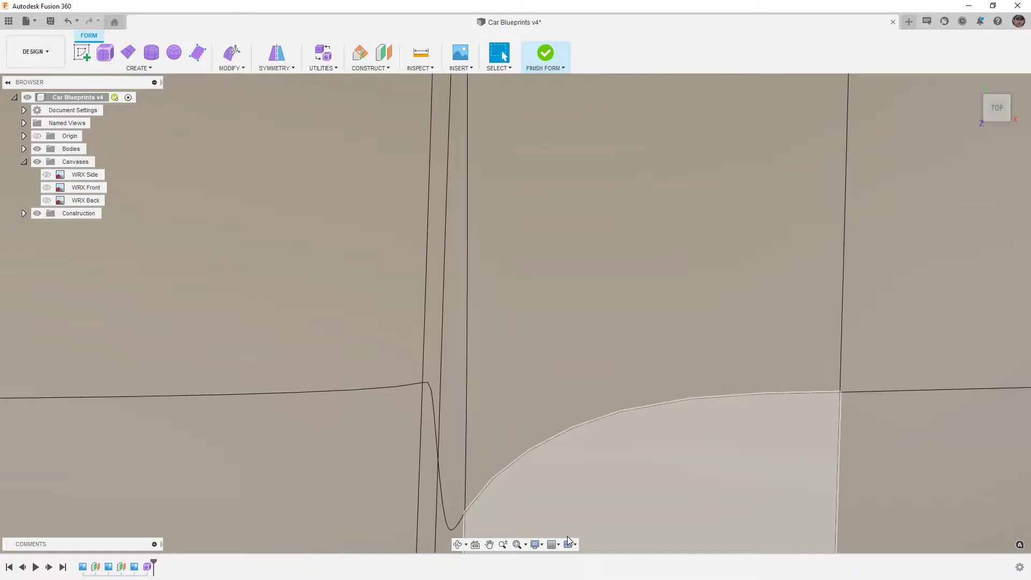
# Compare the edge flow at the rear of the crease in box display and smooth display.
pyautogui.scroll(-5, 461, 325)
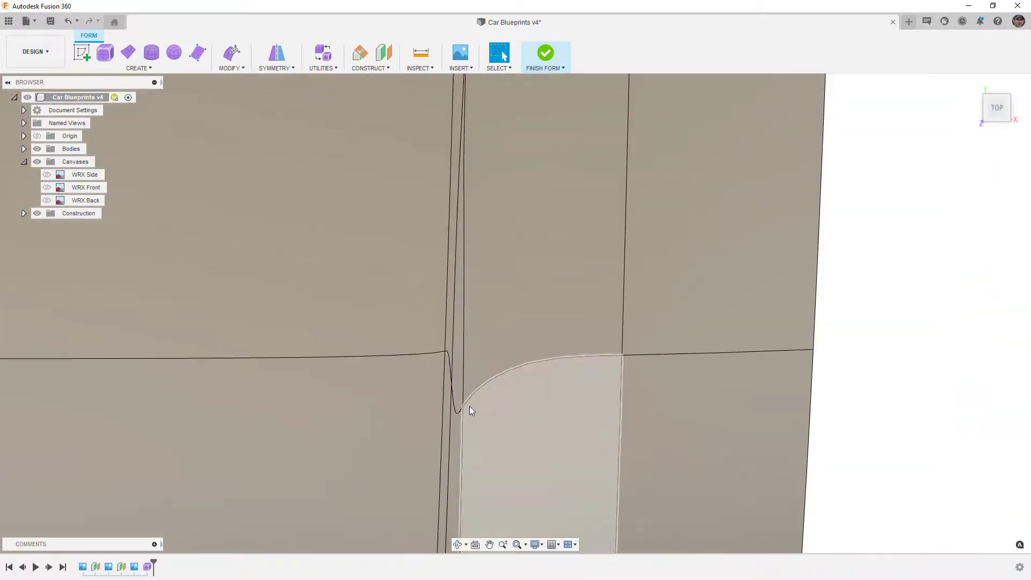
pyautogui.scroll(-3, 464, 389)
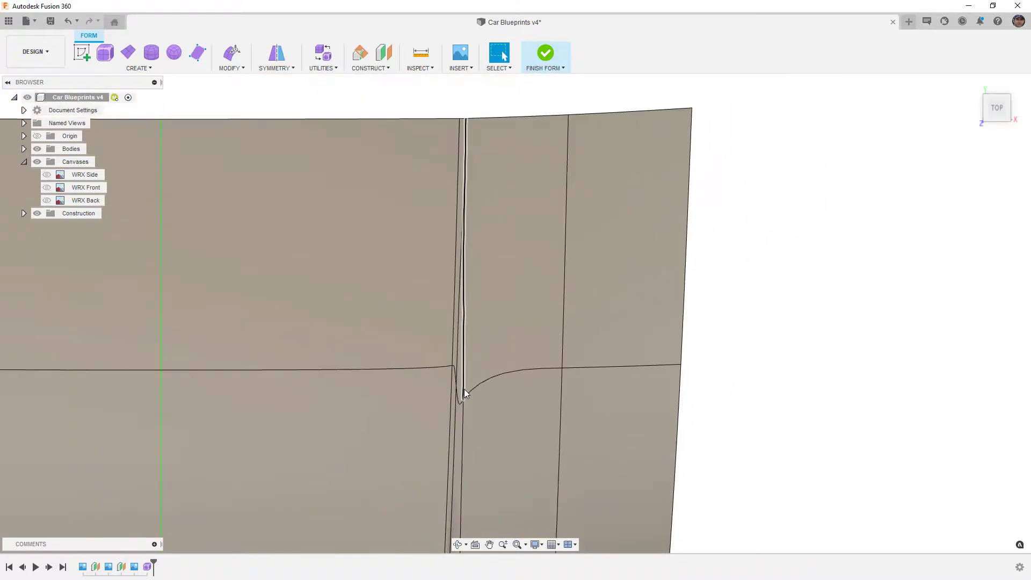
pyautogui.hotkey('alt', '1')
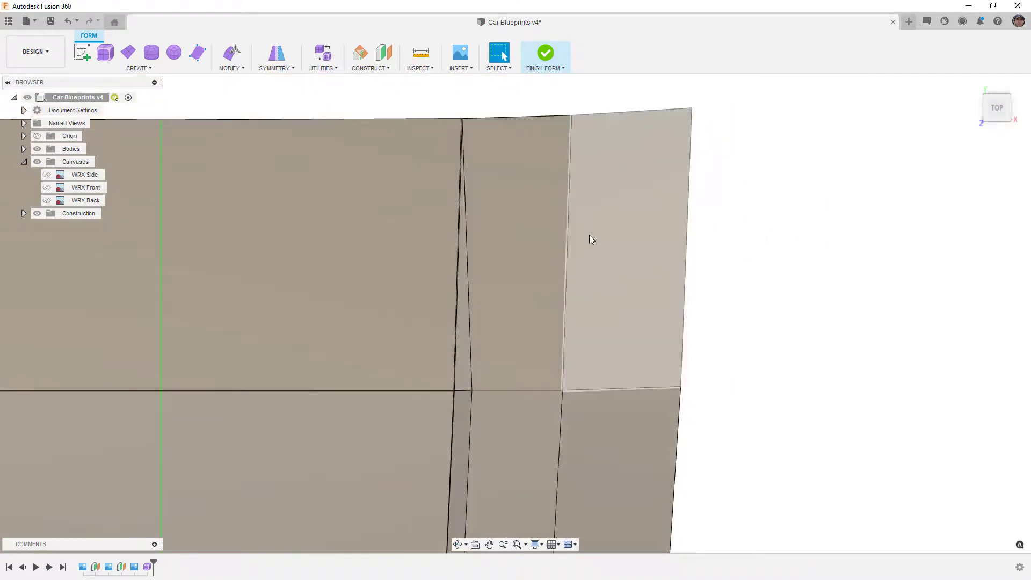
pyautogui.hotkey('alt', '3')
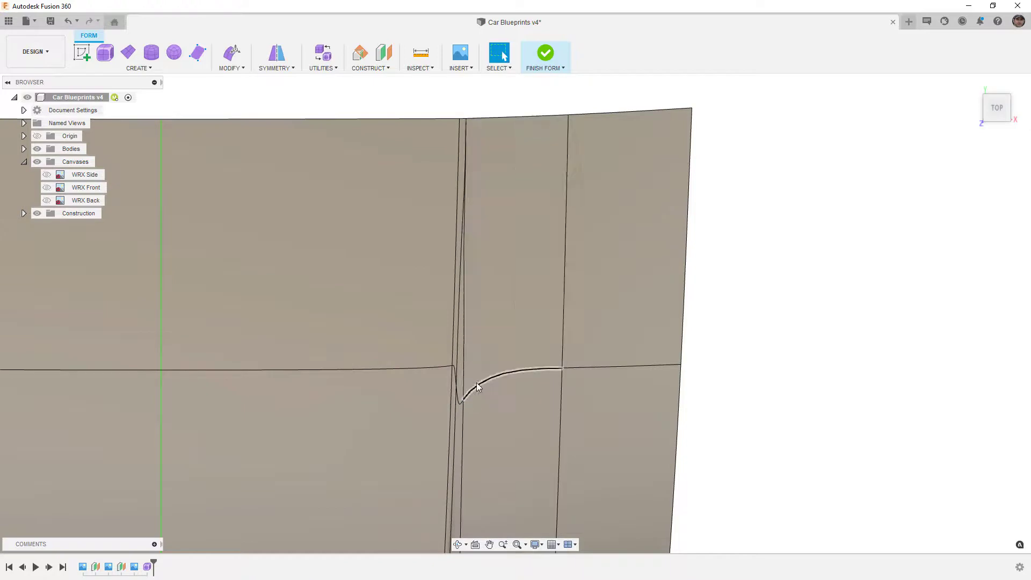
pyautogui.scroll(2, 473, 376)
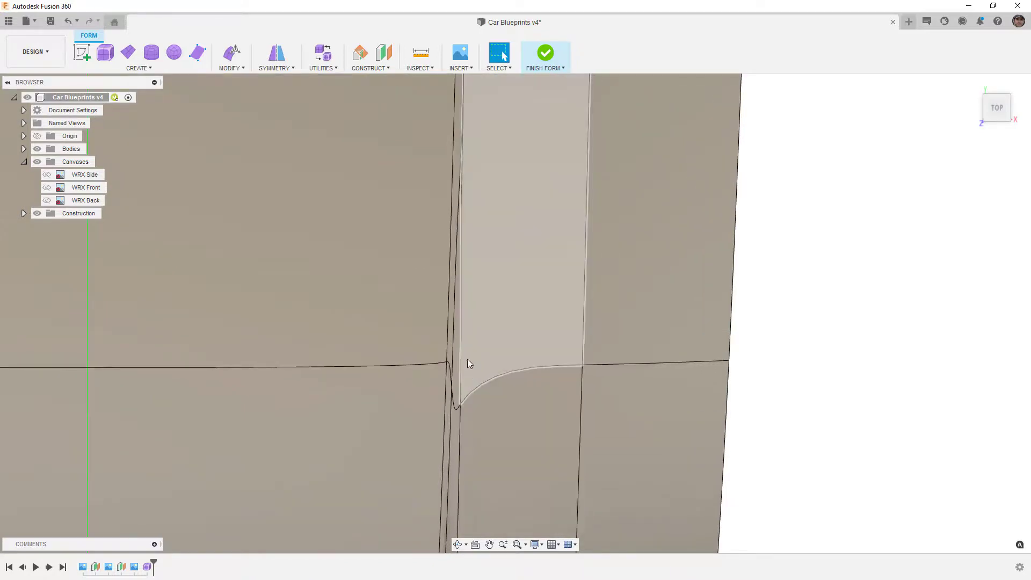
pyautogui.scroll(-3, 472, 328)
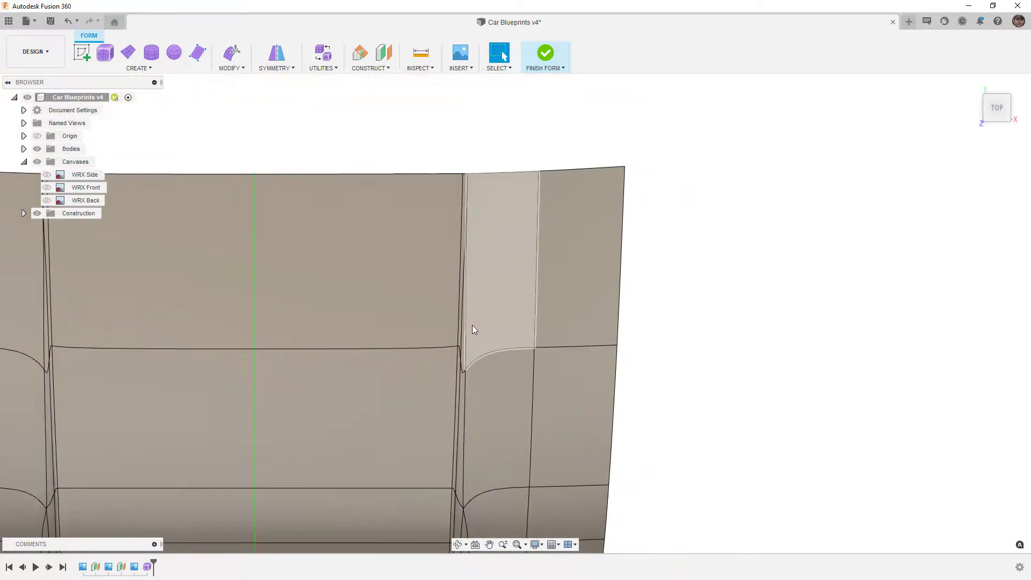
# Insert an edge in Simple mode from the vertex beside the hood crease to a point on the rear edge just outboard of it.
pyautogui.click(246, 70)
pyautogui.click(246, 128)
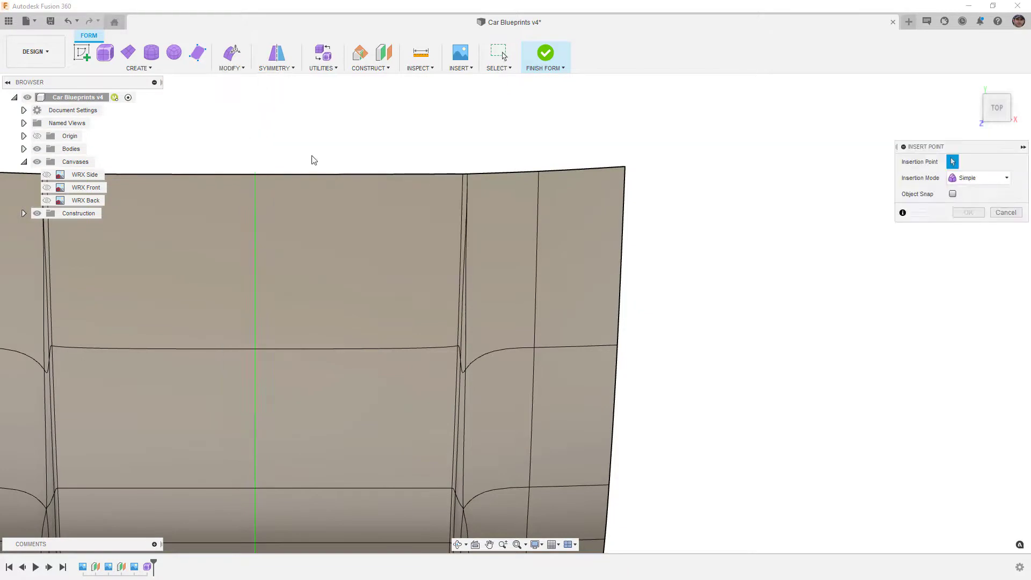
pyautogui.scroll(3, 480, 354)
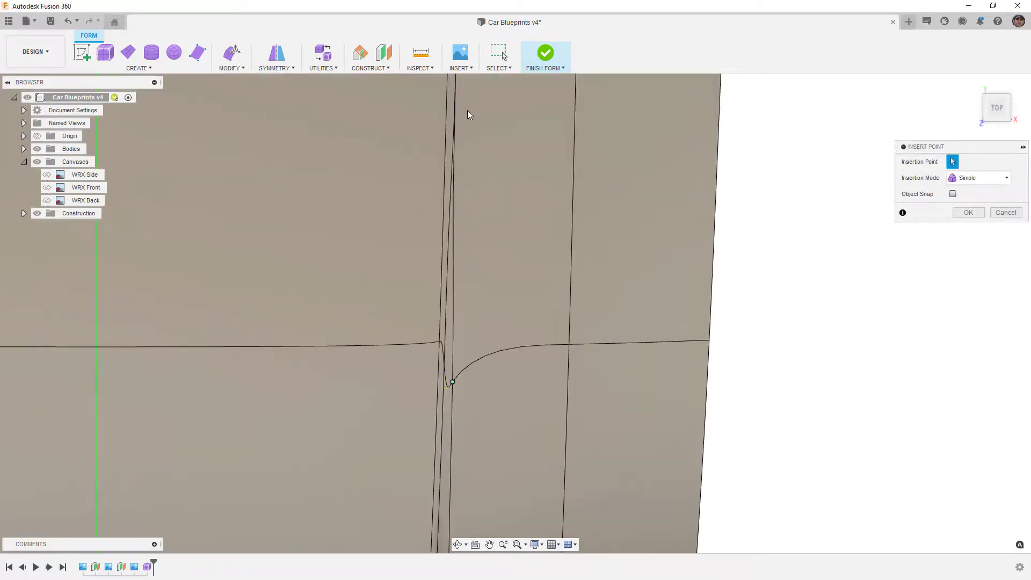
pyautogui.moveTo(472, 72); pyautogui.dragTo(453, 201, button='middle')
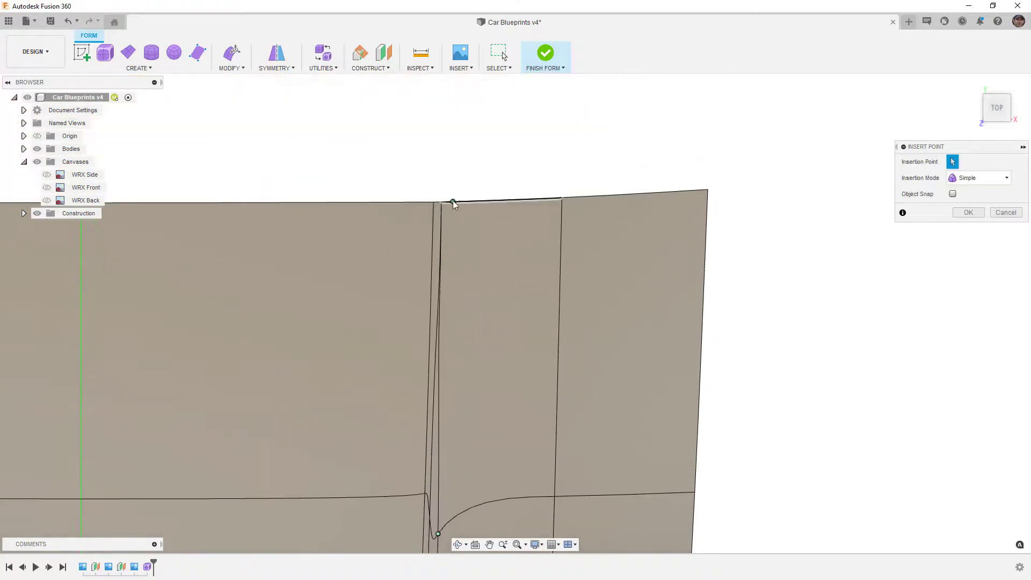
pyautogui.click(455, 202)
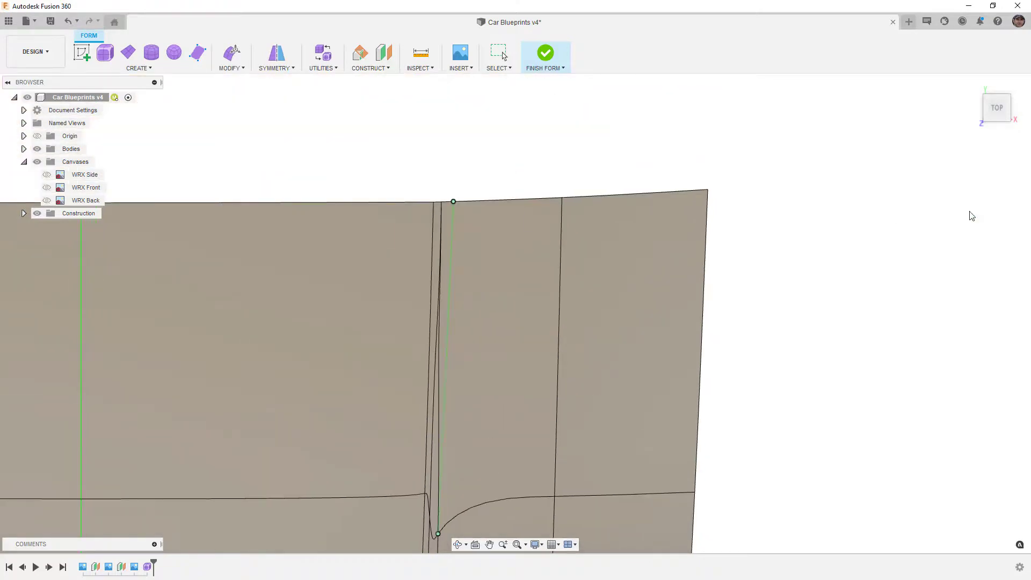
pyautogui.click(969, 213)
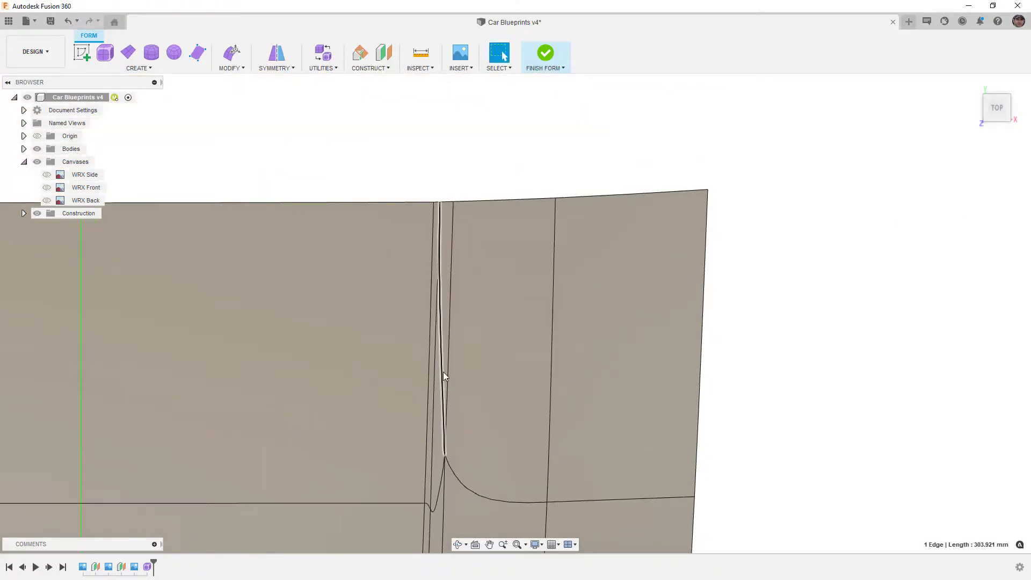
# Preview a Zebra Analysis with vertical stripes on the hood body and set the repeats to 56.
pyautogui.scroll(-10, 471, 302)
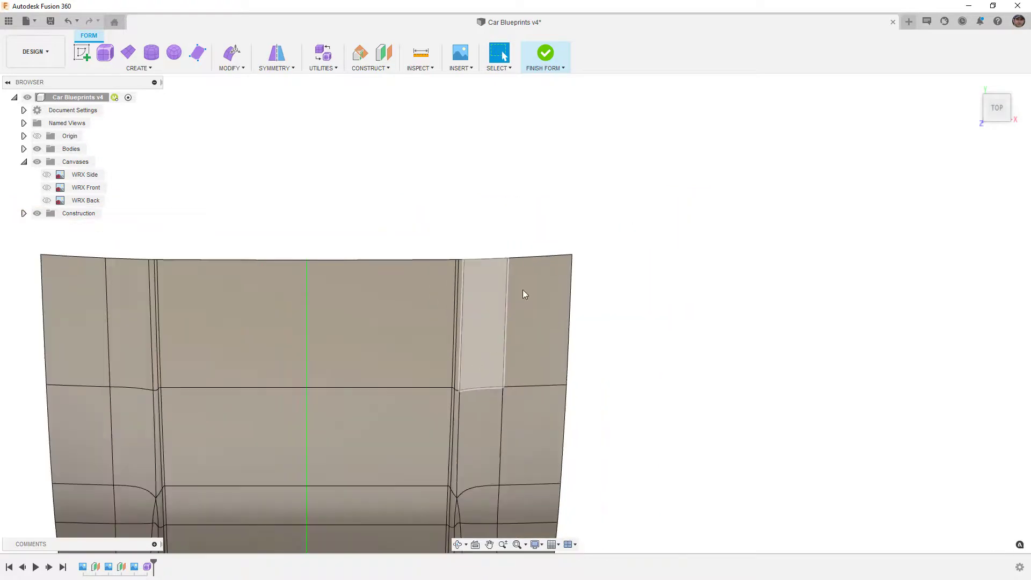
pyautogui.scroll(2, 475, 446)
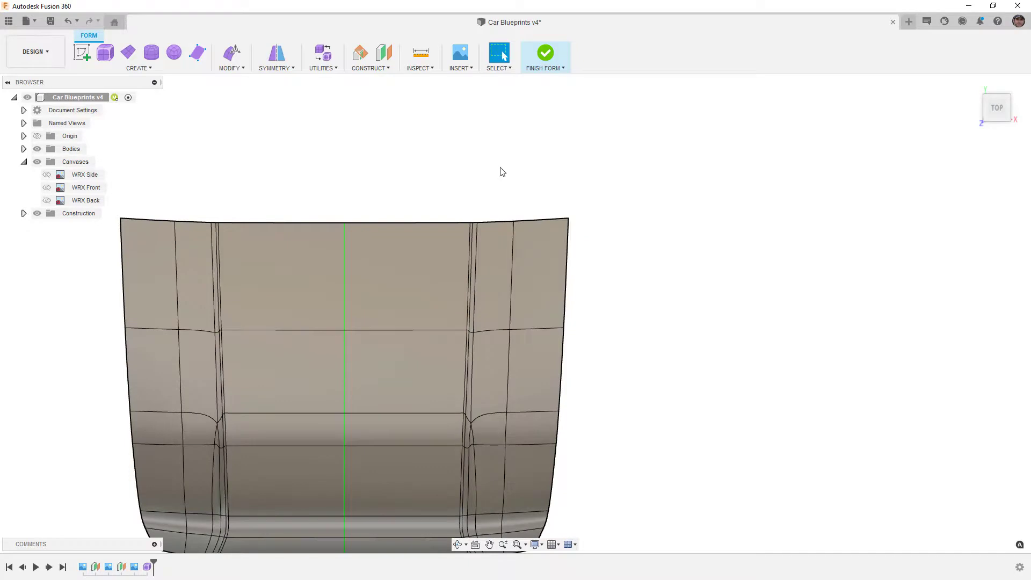
pyautogui.click(425, 69)
pyautogui.click(439, 119)
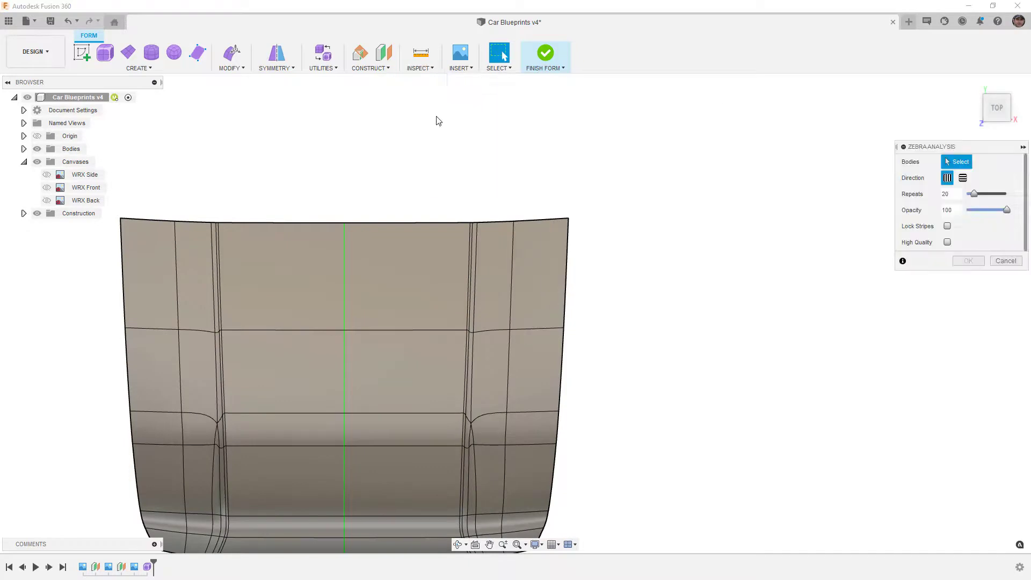
pyautogui.click(435, 260)
pyautogui.scroll(6, 462, 241)
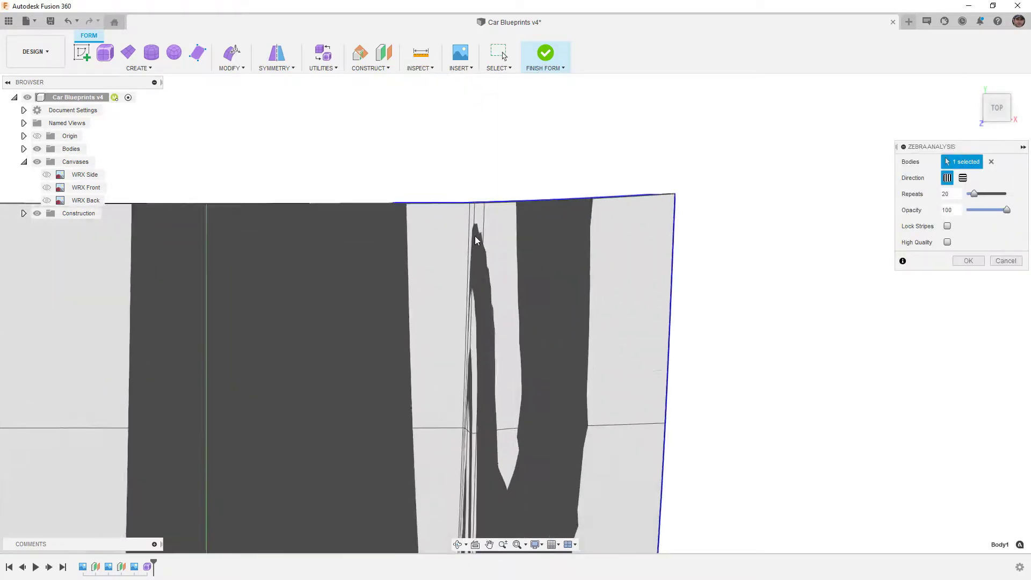
pyautogui.scroll(-6, 467, 226)
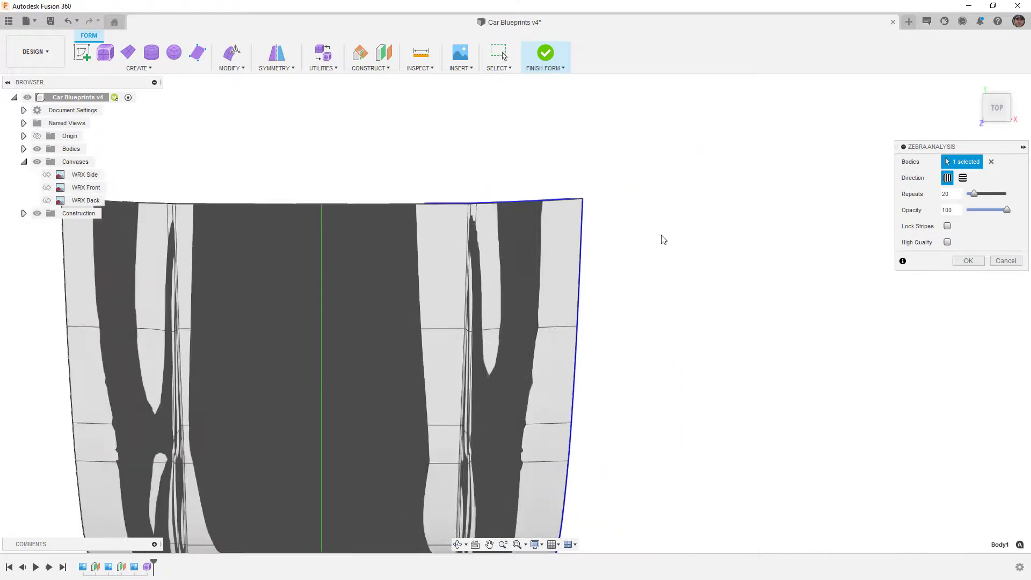
pyautogui.moveTo(973, 193); pyautogui.dragTo(991, 196)
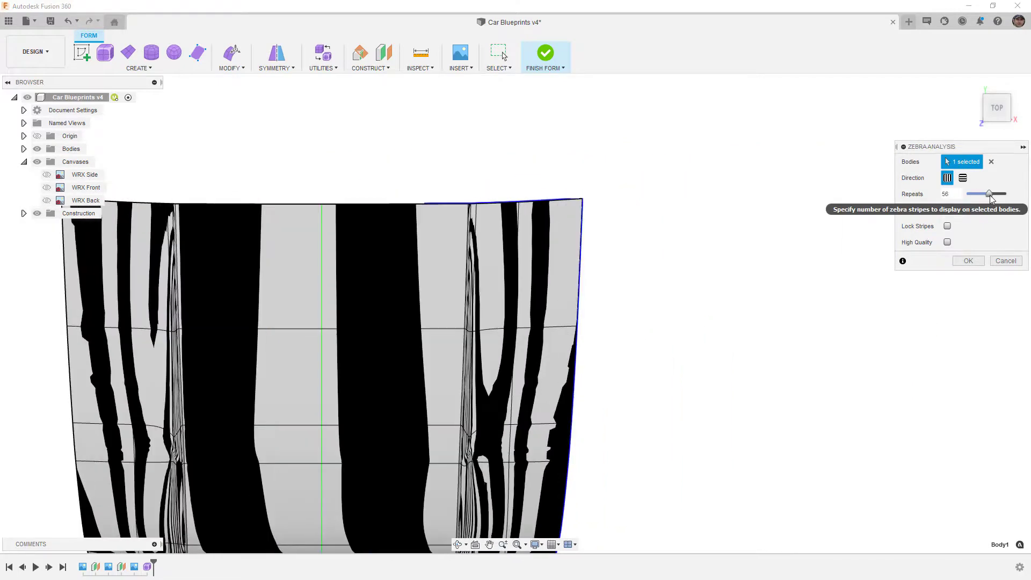
# Examine the zebra stripes along the crease at the front and rear of the hood, and cancel the analysis.
pyautogui.moveTo(417, 308); pyautogui.dragTo(416, 212, button='middle')
pyautogui.scroll(8, 537, 451)
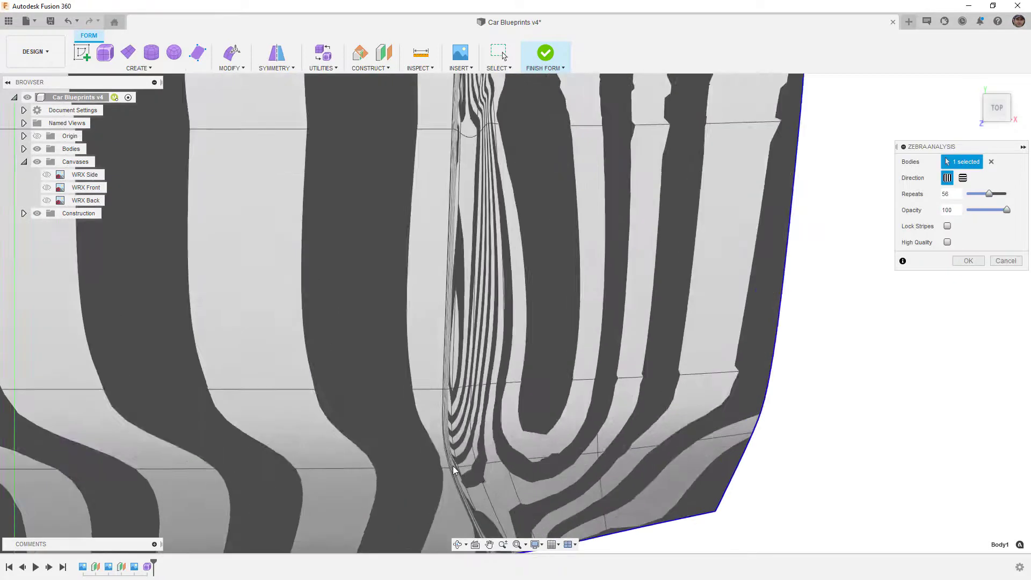
pyautogui.scroll(-5, 442, 420)
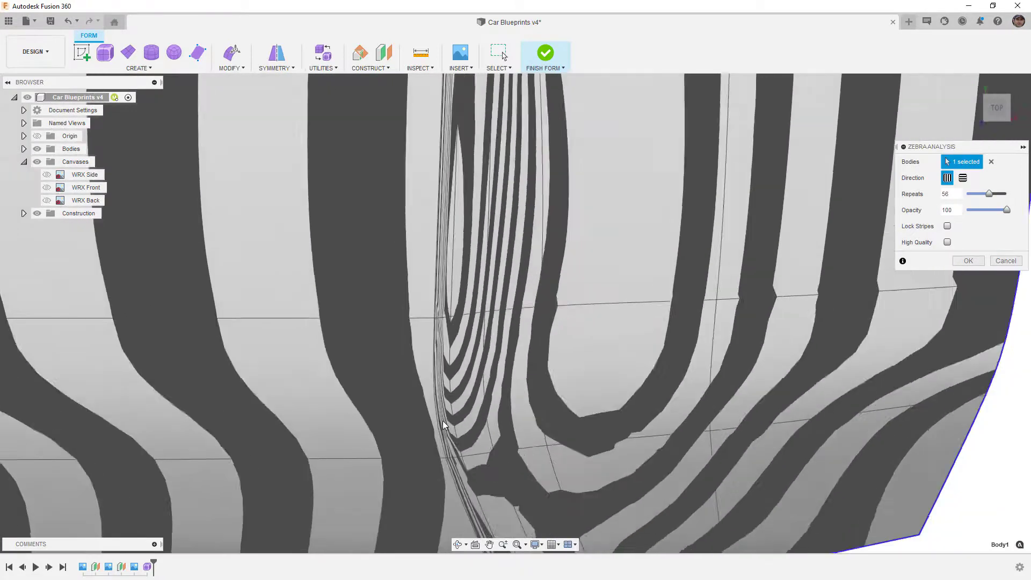
pyautogui.moveTo(469, 344); pyautogui.dragTo(497, 310, button='middle')
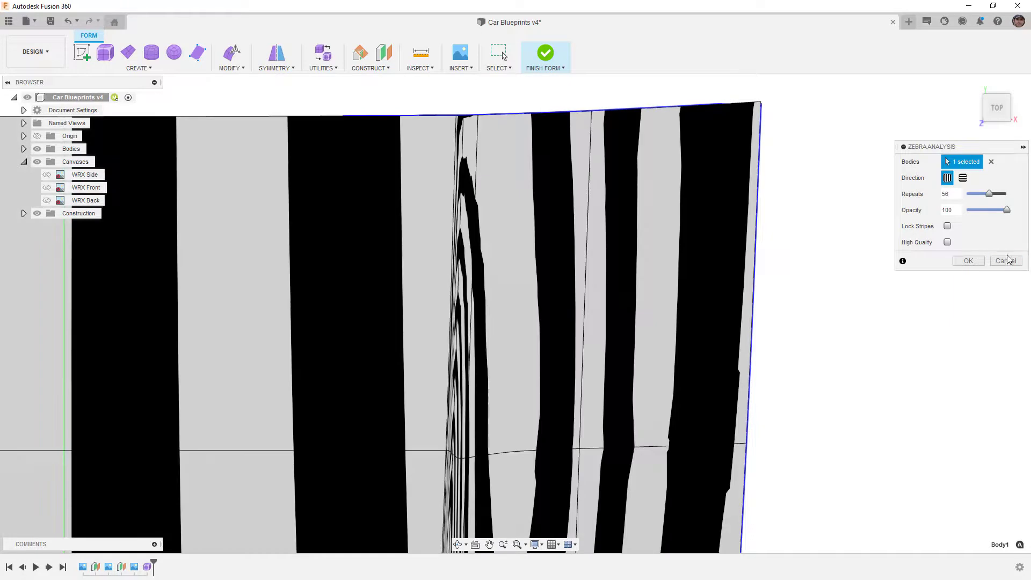
pyautogui.click(968, 261)
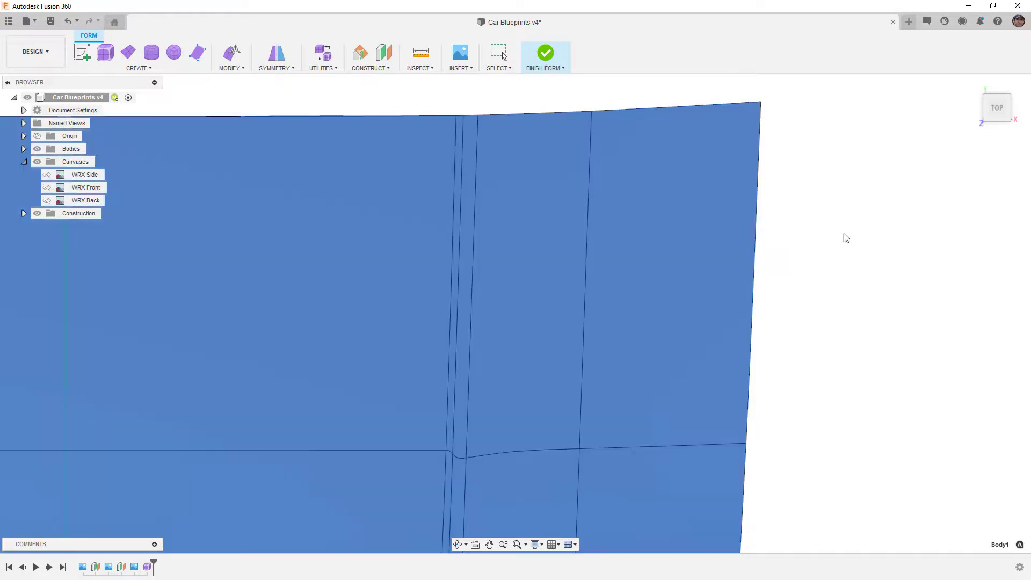
# Preview a Curvature Map Analysis on the hood body using the Principal Maximum type.
pyautogui.click(426, 73)
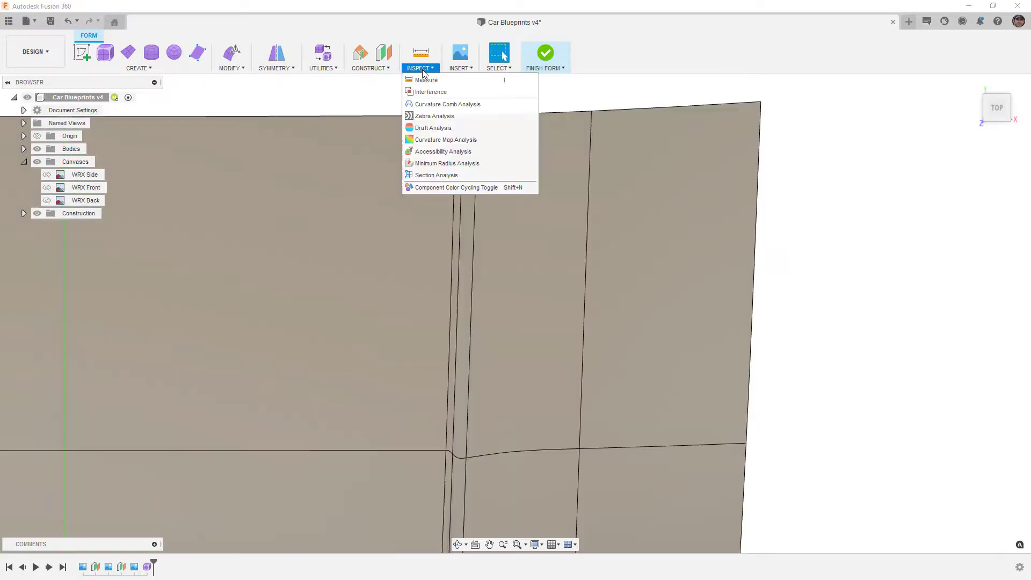
pyautogui.click(437, 138)
pyautogui.click(449, 197)
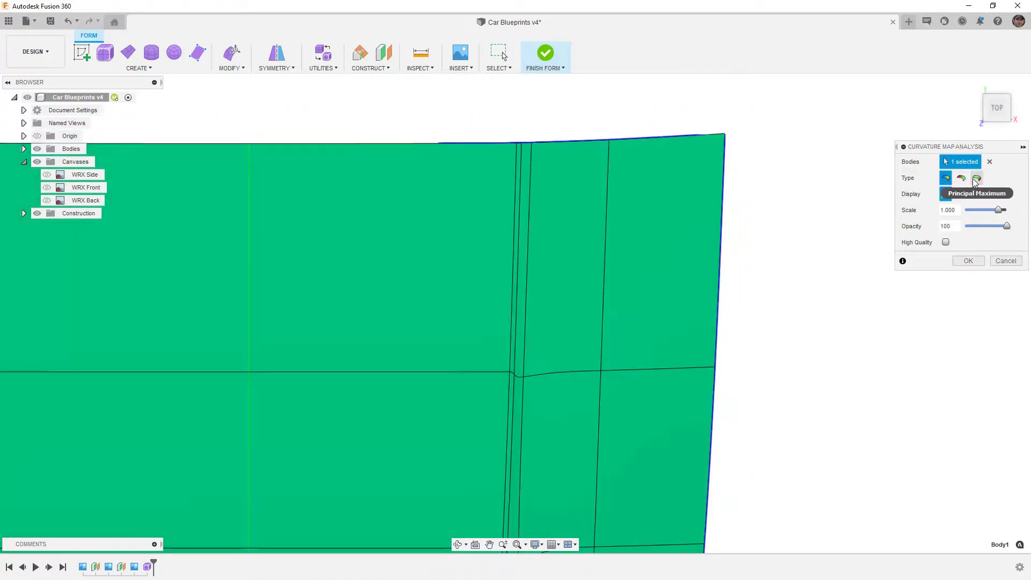
pyautogui.click(976, 180)
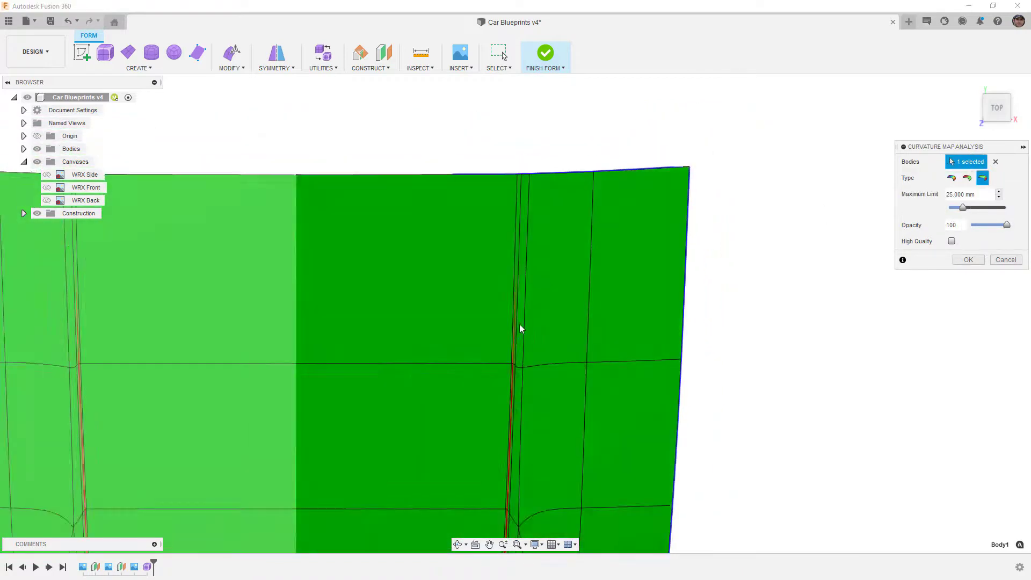
# Examine the curvature map along the full length of the hood crease from several angles, and cancel the analysis.
pyautogui.keyDown('shift'); pyautogui.moveTo(520, 327); pyautogui.dragTo(518, 288, button='middle'); pyautogui.keyUp('shift')
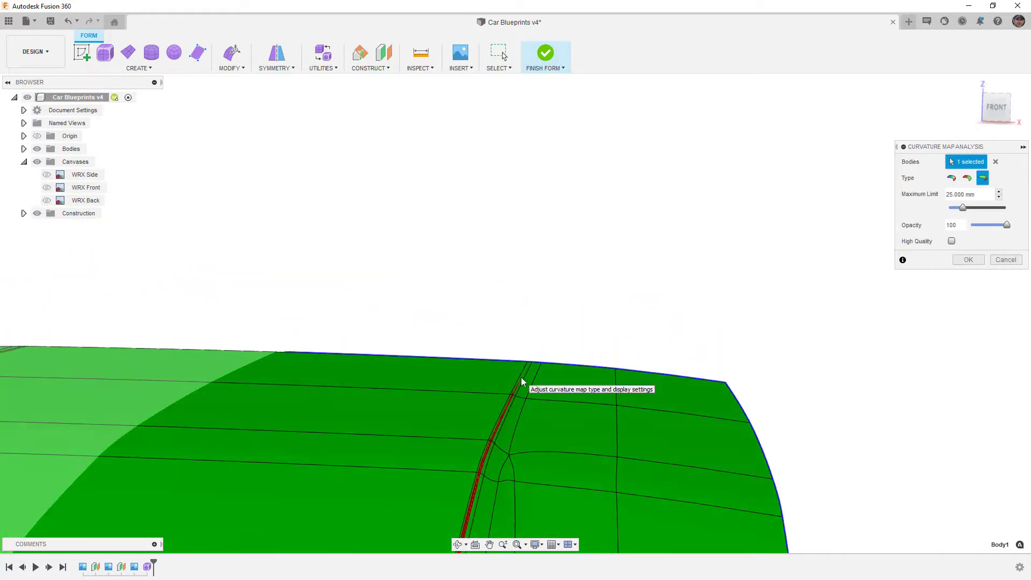
pyautogui.scroll(-5, 521, 378)
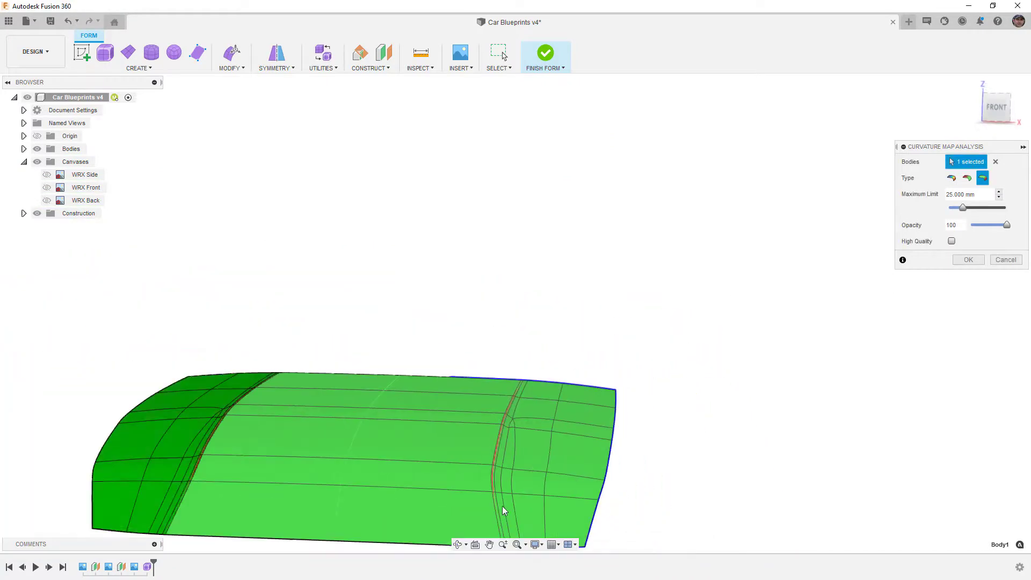
pyautogui.scroll(4, 499, 499)
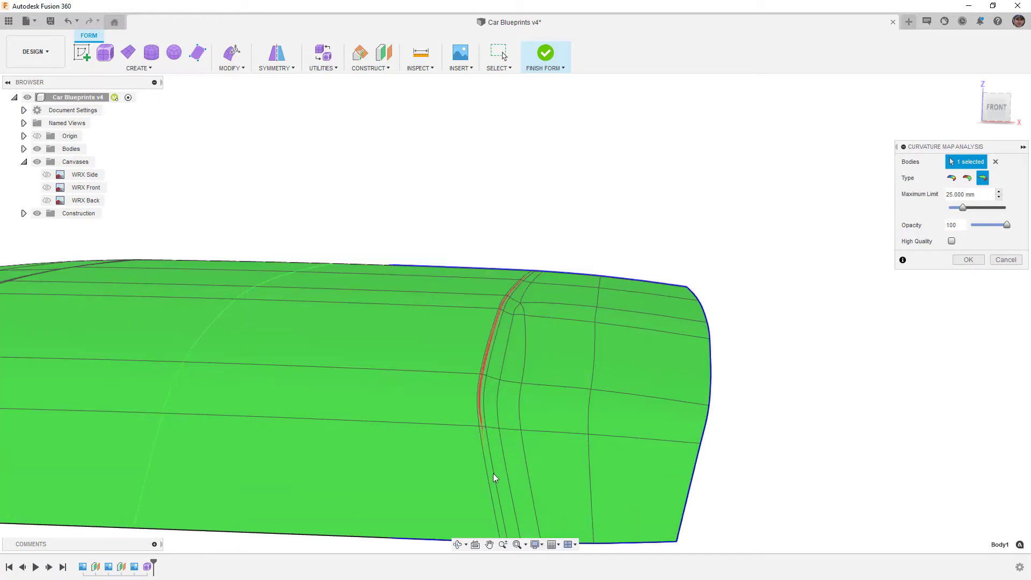
pyautogui.keyDown('shift'); pyautogui.moveTo(499, 500); pyautogui.dragTo(498, 433, button='middle'); pyautogui.keyUp('shift')
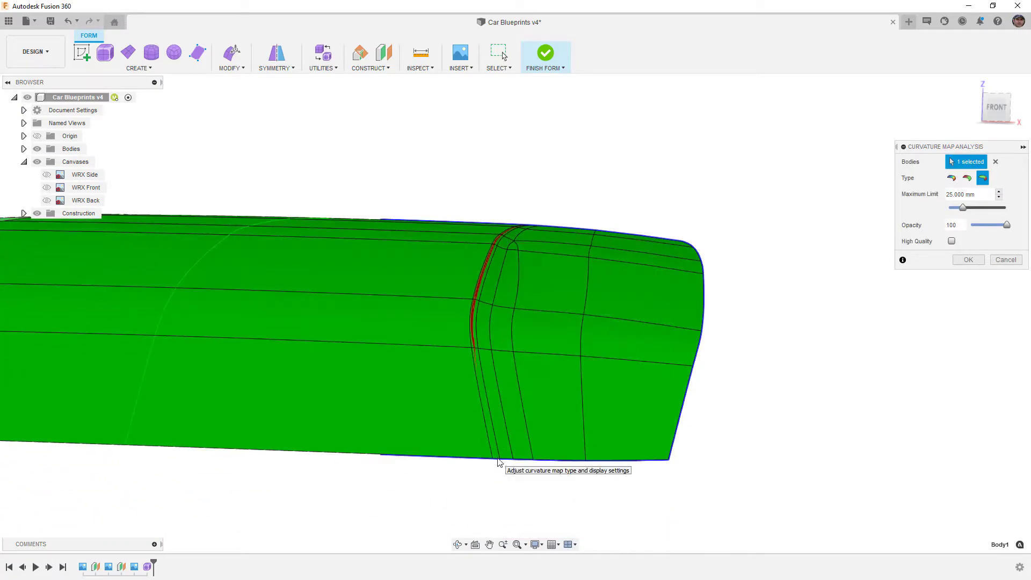
pyautogui.keyDown('shift'); pyautogui.moveTo(504, 328); pyautogui.dragTo(499, 461, button='middle'); pyautogui.keyUp('shift')
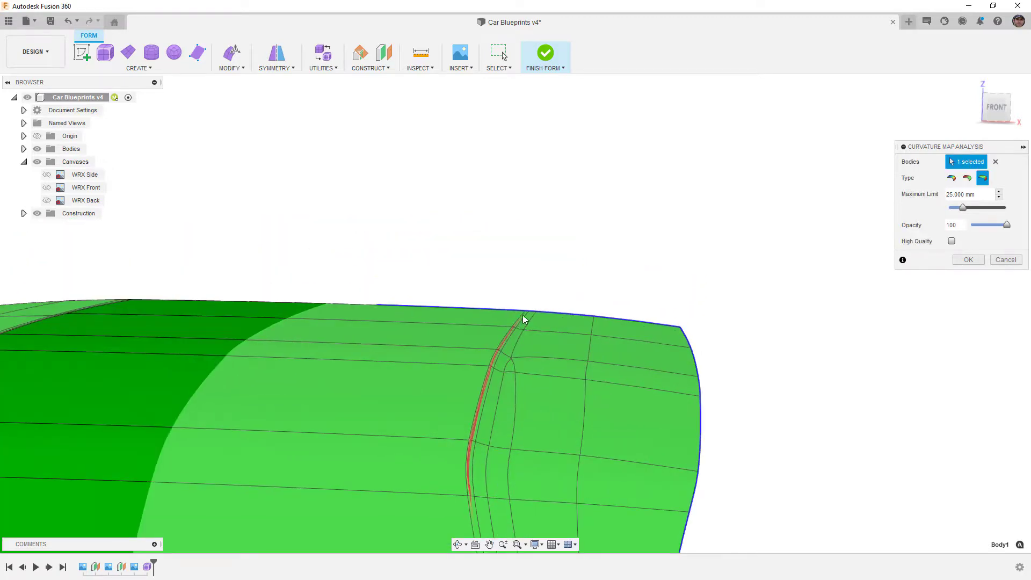
pyautogui.click(999, 260)
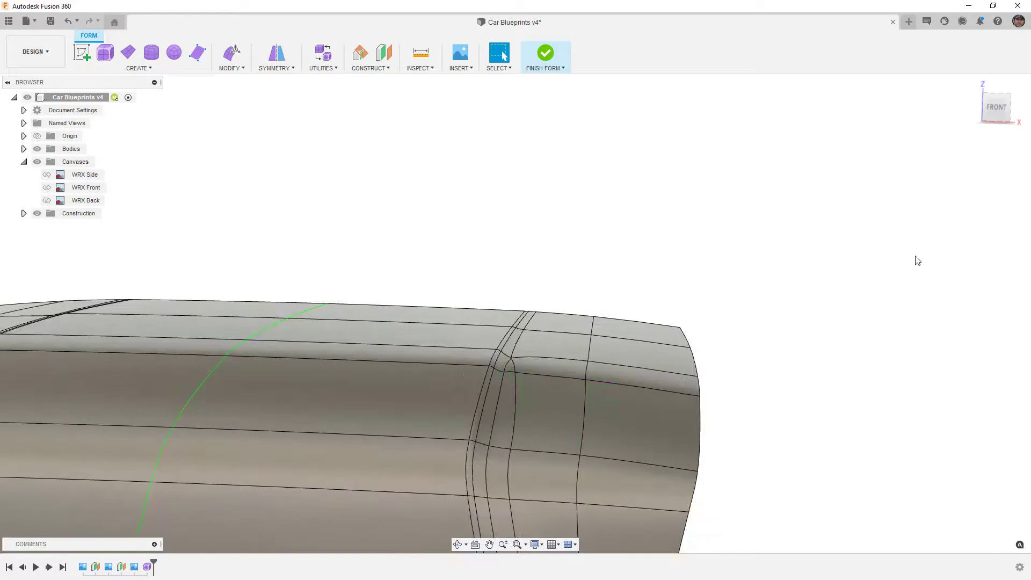
# In box display, use Edit Form to move the front-edge vertex just outboard of the crease about -2.37 mm in X and 2.37 mm in Y.
pyautogui.scroll(-5, 573, 272)
pyautogui.scroll(3, 566, 375)
pyautogui.scroll(2, 555, 409)
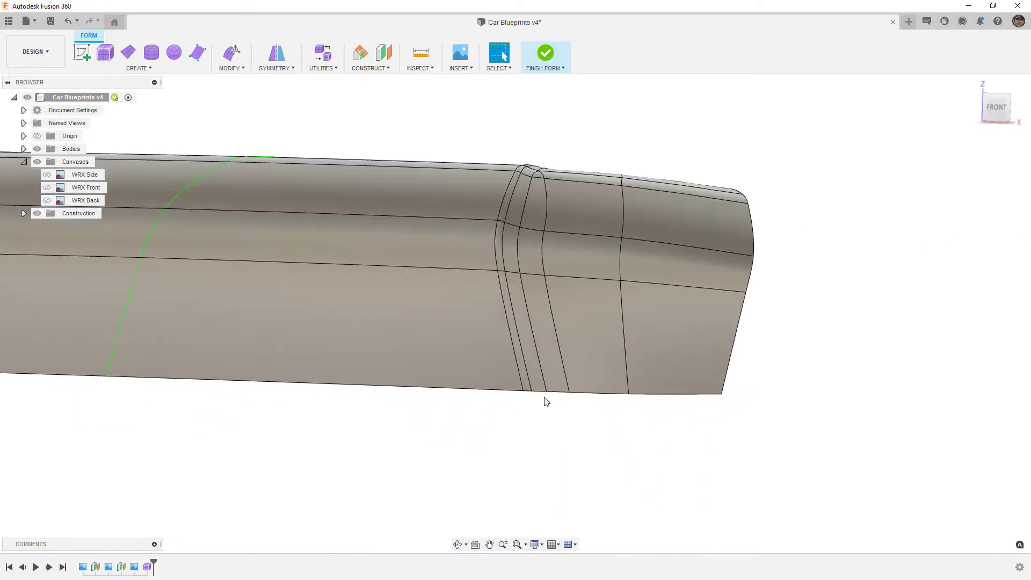
pyautogui.keyDown('shift'); pyautogui.moveTo(527, 352); pyautogui.dragTo(535, 382, button='middle'); pyautogui.keyUp('shift')
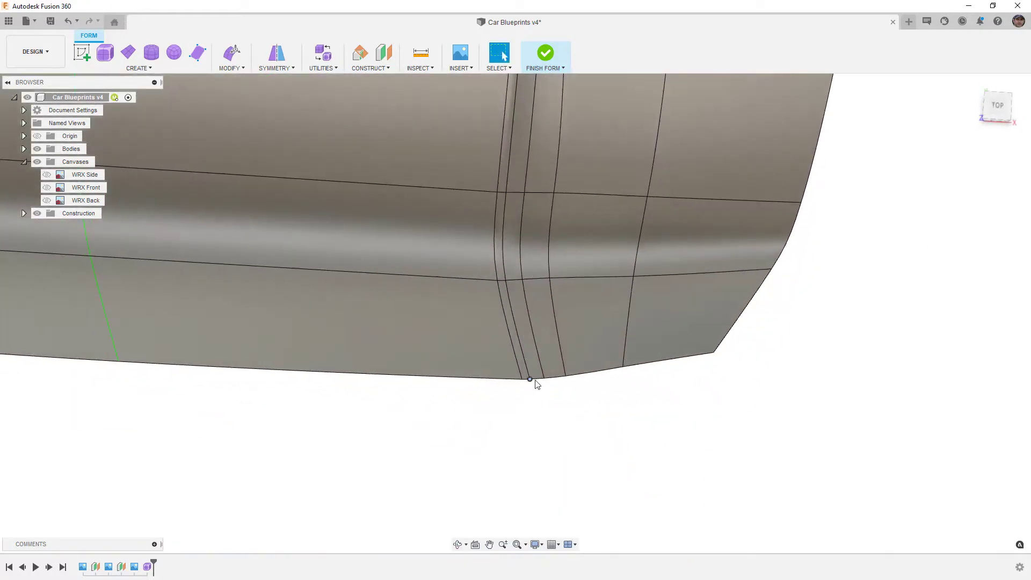
pyautogui.click(544, 379)
pyautogui.click(234, 53)
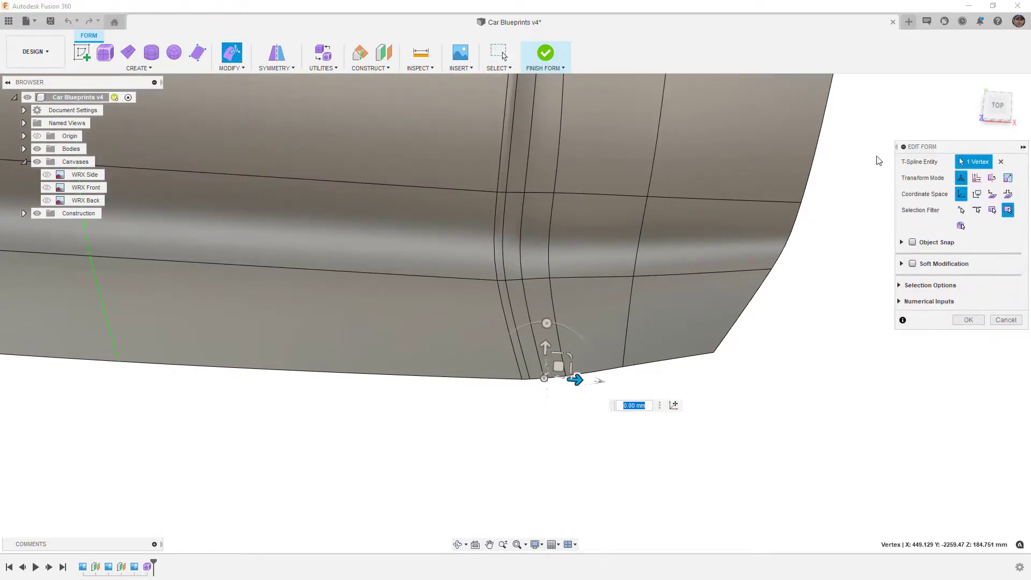
pyautogui.click(1002, 112)
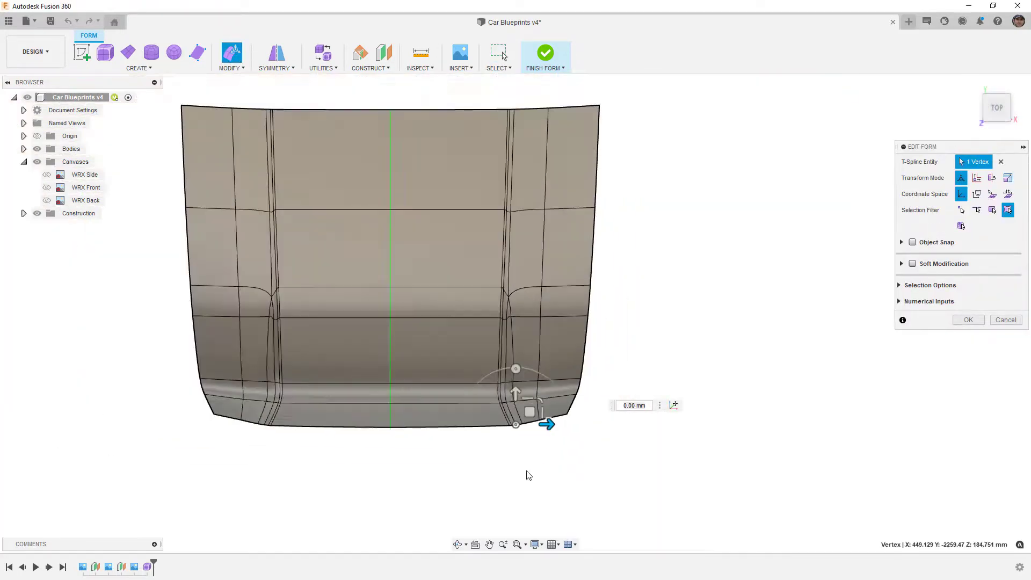
pyautogui.hotkey('alt', '1')
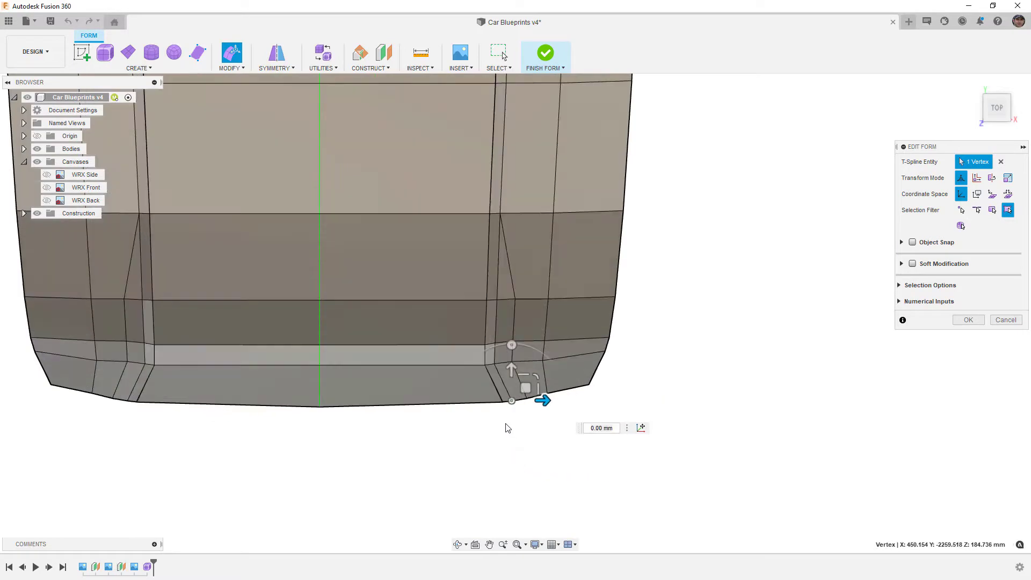
pyautogui.scroll(5, 498, 361)
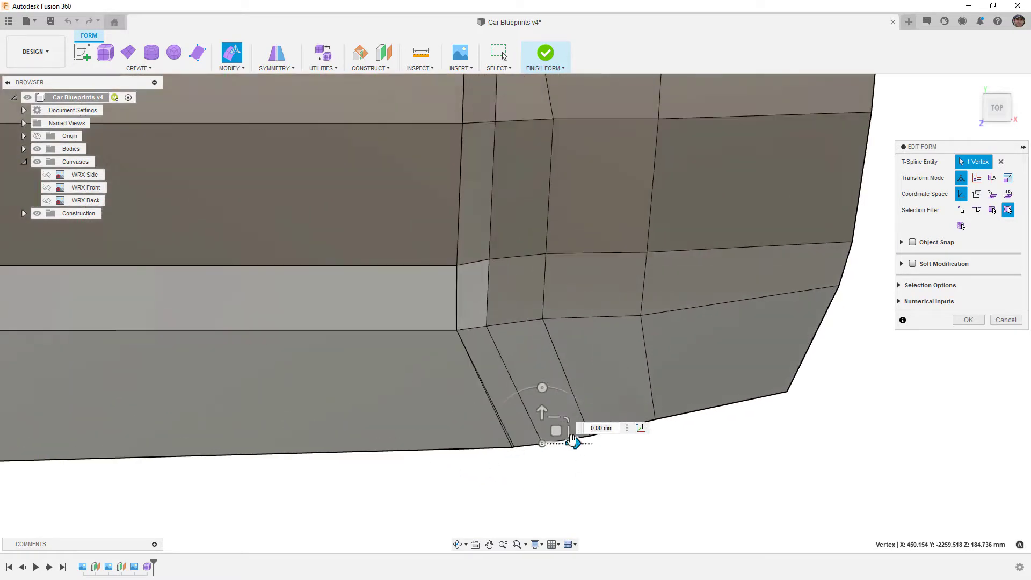
pyautogui.moveTo(558, 429); pyautogui.dragTo(556, 430)
# Move the outer of the two closely spaced front-edge crease vertices about -0.92 mm in X and -0.26 mm in Y.
pyautogui.scroll(5, 517, 451)
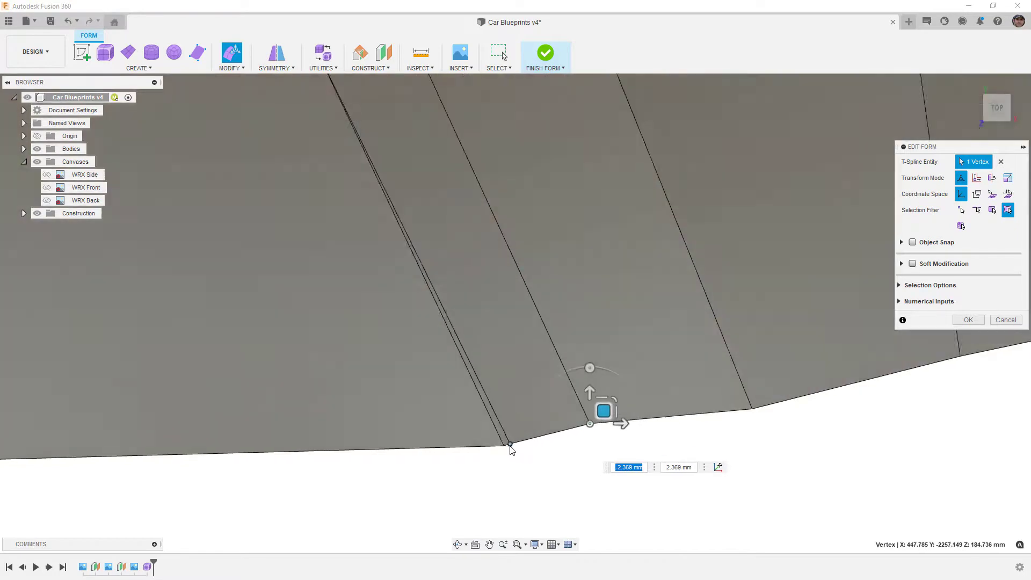
pyautogui.click(508, 438)
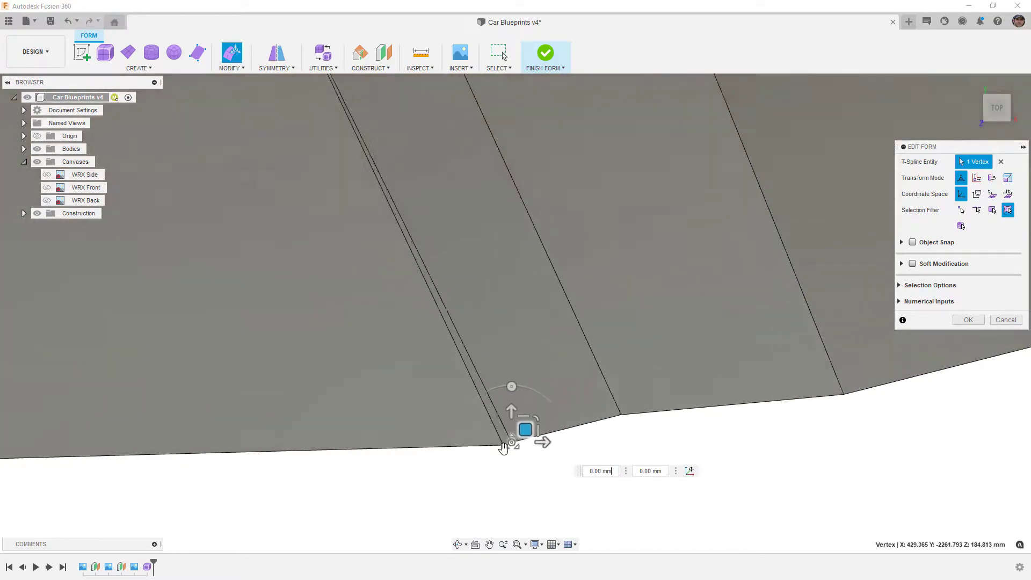
pyautogui.moveTo(527, 428); pyautogui.dragTo(520, 431)
# Examine the closely spaced vertices and edge flow along the front of the hood crease from above and from the side.
pyautogui.scroll(-5, 494, 437)
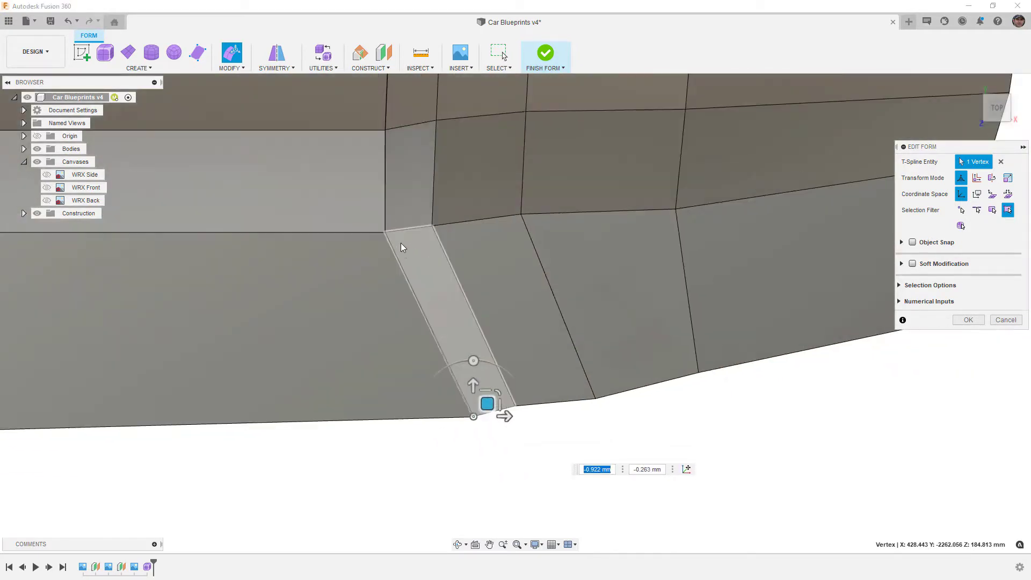
pyautogui.scroll(6, 387, 237)
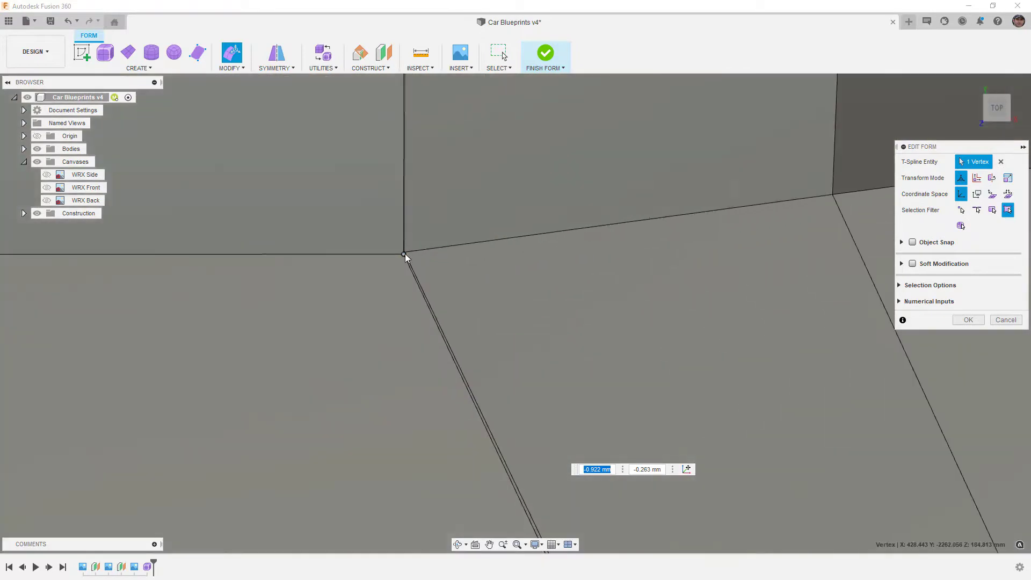
pyautogui.scroll(-1, 407, 245)
pyautogui.scroll(-3, 422, 246)
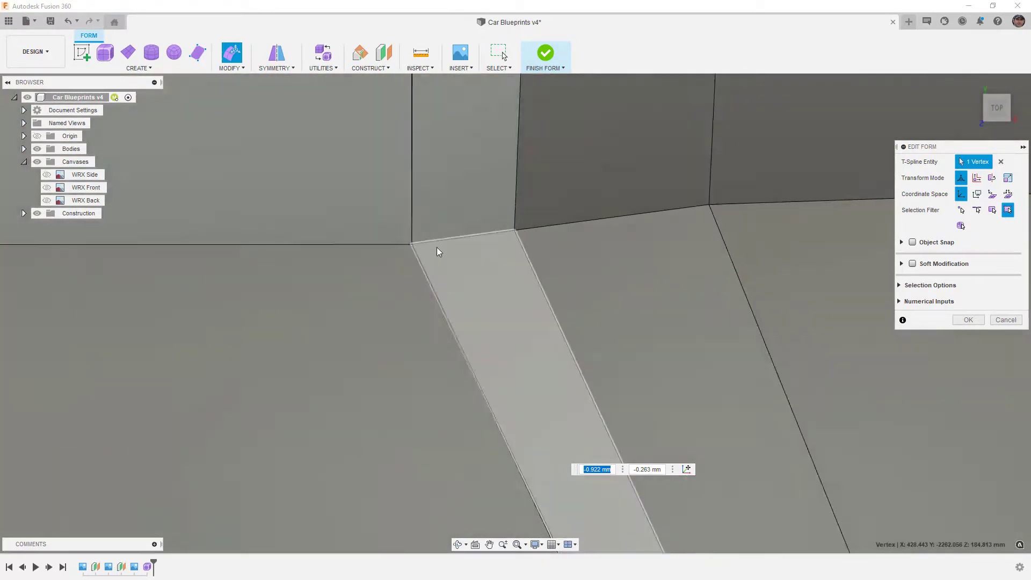
pyautogui.click(1016, 111)
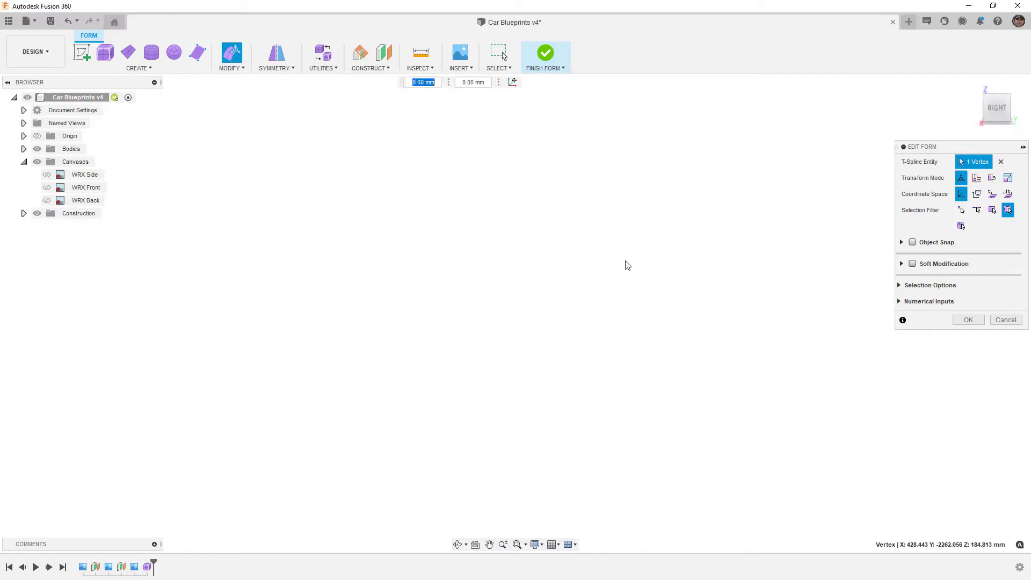
pyautogui.scroll(-2, 424, 330)
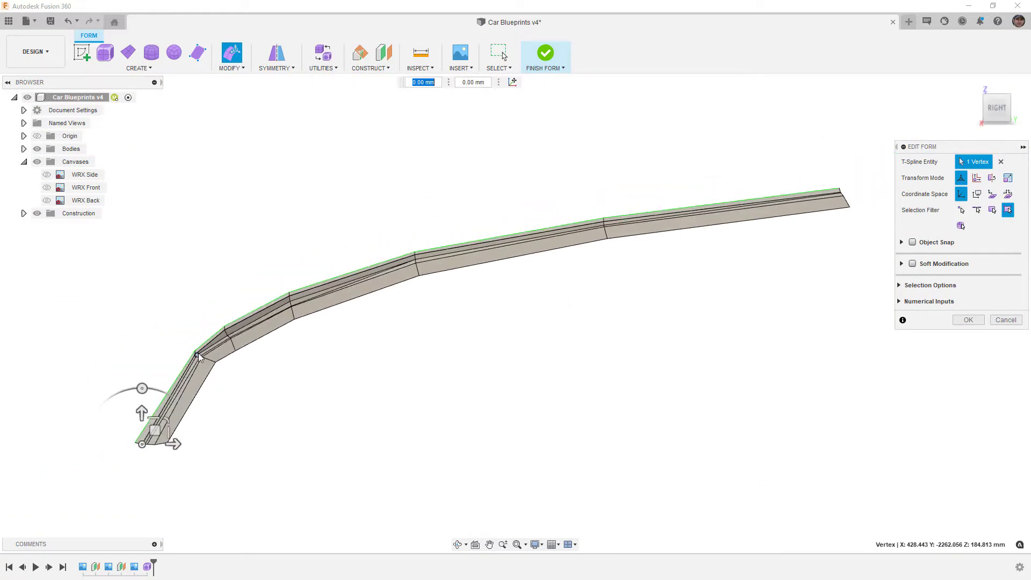
pyautogui.scroll(6, 180, 380)
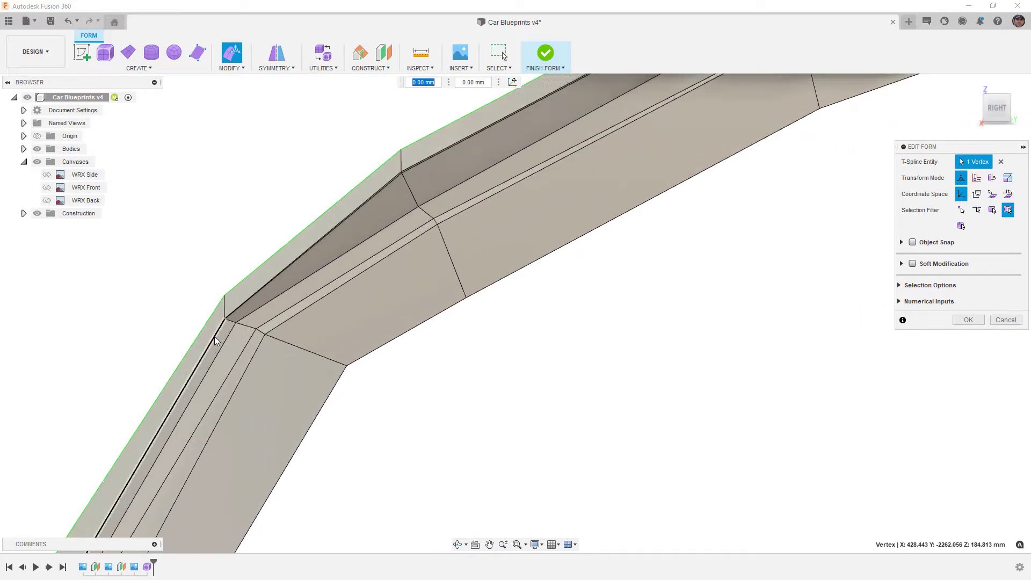
pyautogui.scroll(4, 224, 321)
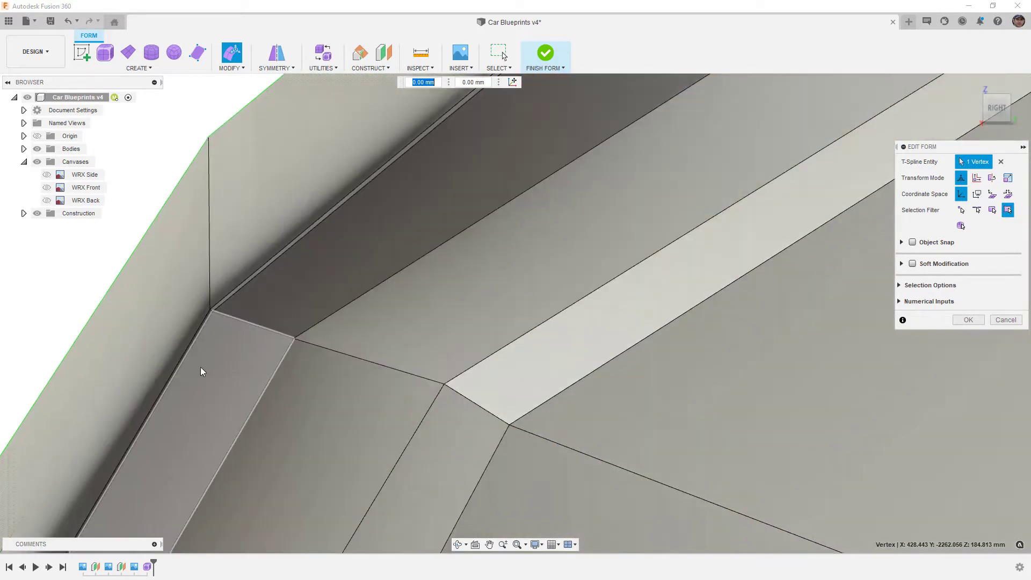
pyautogui.moveTo(212, 345); pyautogui.dragTo(359, 152, button='middle')
pyautogui.scroll(1, 228, 437)
pyautogui.scroll(5, 356, 283)
pyautogui.moveTo(356, 283)
pyautogui.mouseDown(button='middle')
pyautogui.moveTo(375, 230)
pyautogui.moveTo(262, 405)
pyautogui.moveTo(349, 193)
pyautogui.moveTo(253, 393)
pyautogui.mouseUp(button='middle')
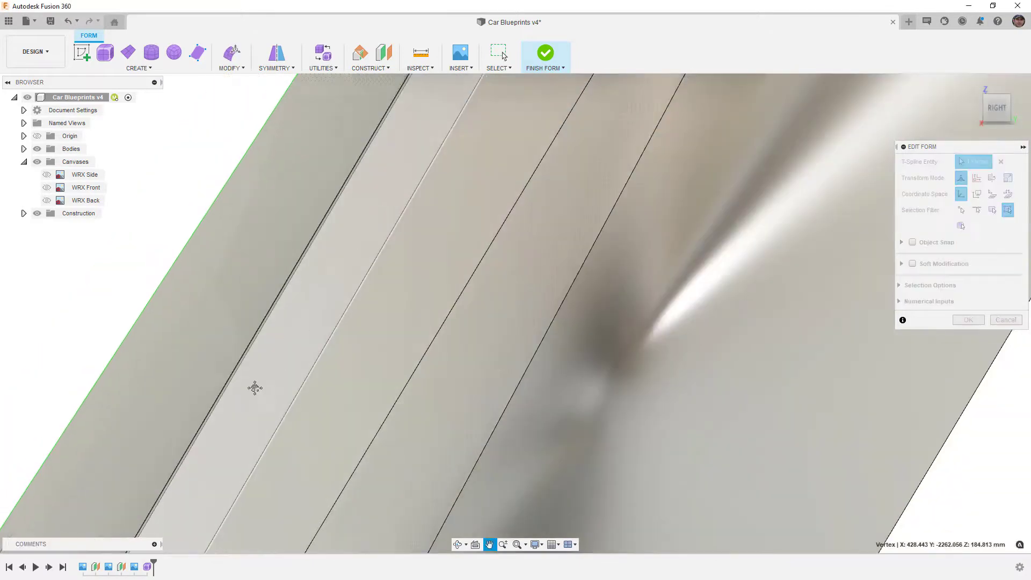
pyautogui.moveTo(403, 125); pyautogui.dragTo(374, 217, button='middle')
pyautogui.scroll(-4, 291, 344)
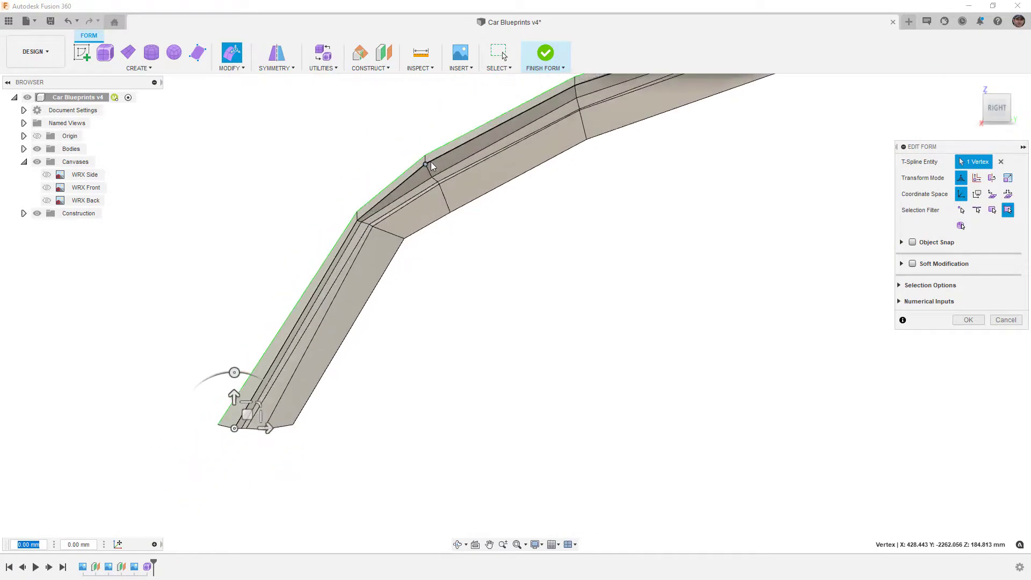
# Select the three neighbouring crease vertices one row above the front edge and move them about 3.36 mm in Y and -1.92 mm in Z.
pyautogui.moveTo(466, 159); pyautogui.dragTo(440, 237, button='middle')
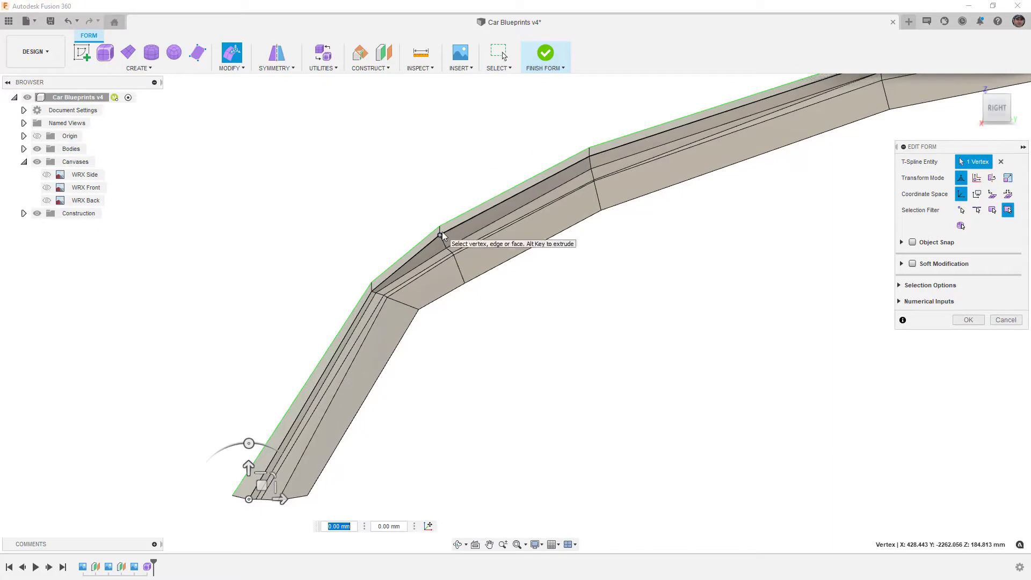
pyautogui.scroll(5, 435, 264)
pyautogui.keyDown('shift'); pyautogui.moveTo(435, 264); pyautogui.dragTo(540, 265, button='middle'); pyautogui.keyUp('shift')
pyautogui.scroll(3, 541, 266)
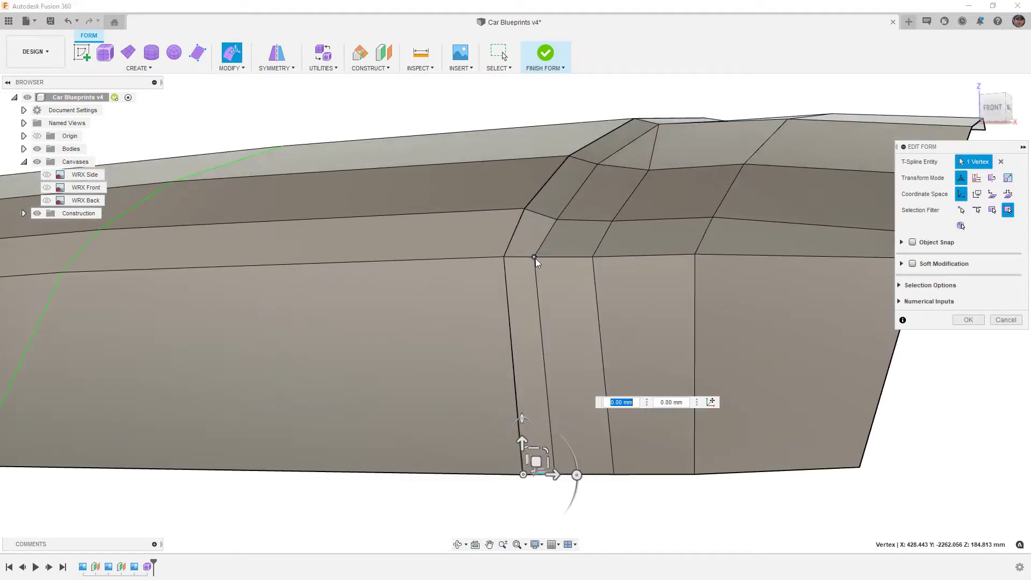
pyautogui.click(536, 256)
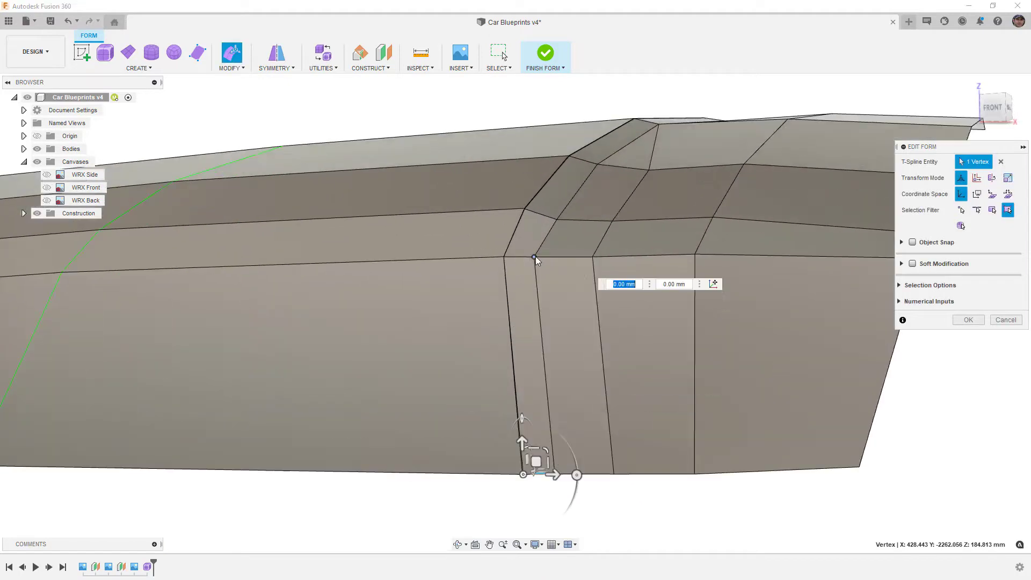
pyautogui.click(1010, 107)
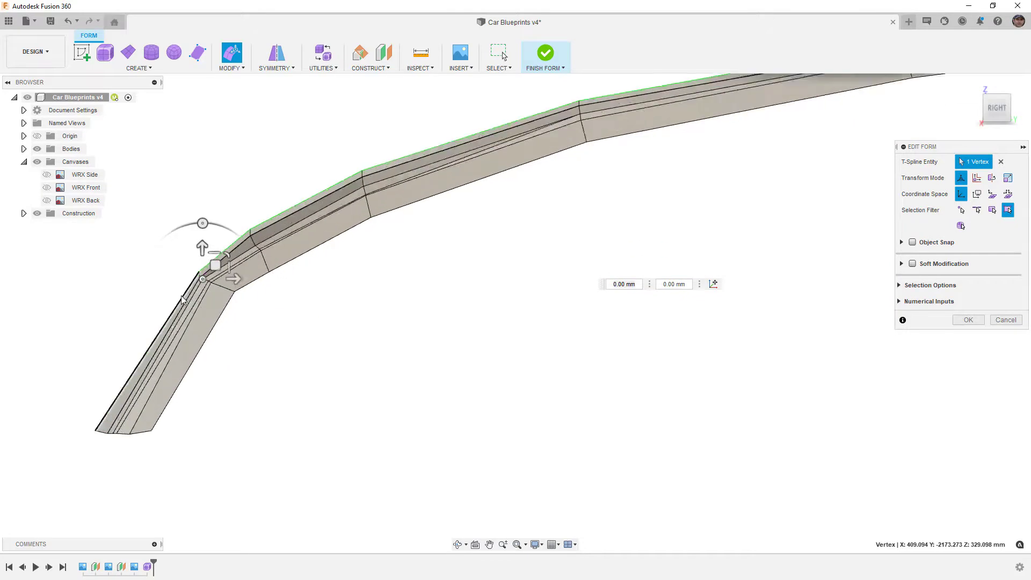
pyautogui.scroll(3, 188, 298)
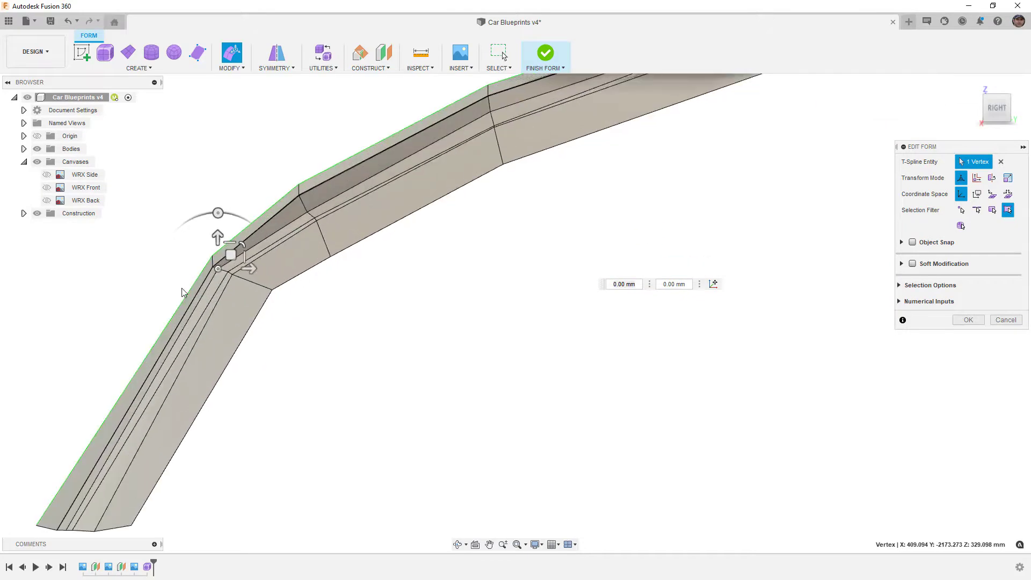
pyautogui.keyDown('shift'); pyautogui.click(233, 267); pyautogui.keyUp('shift')
pyautogui.keyDown('shift'); pyautogui.click(239, 271); pyautogui.keyUp('shift')
pyautogui.moveTo(245, 254); pyautogui.dragTo(251, 259)
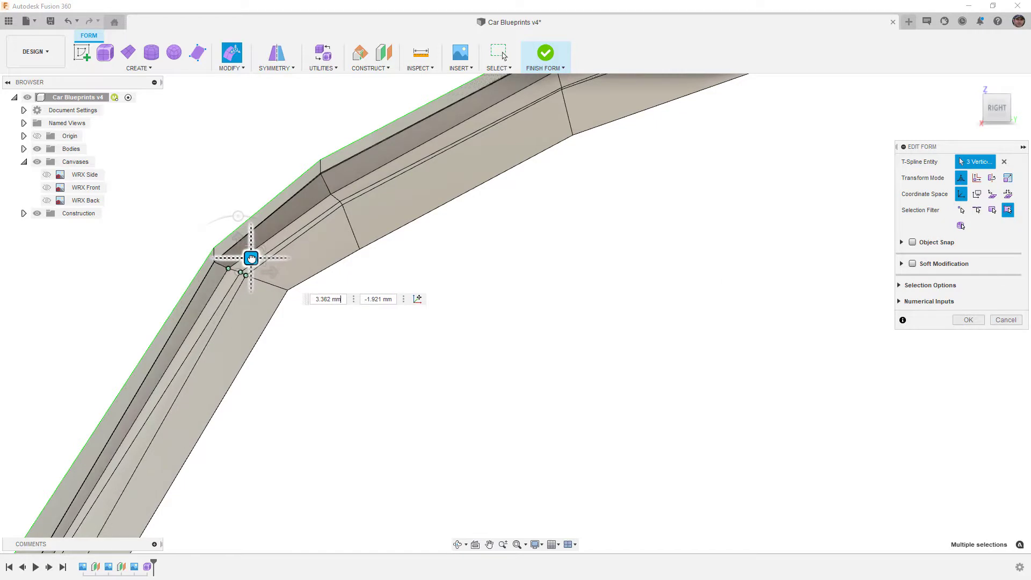
pyautogui.scroll(-5, 304, 204)
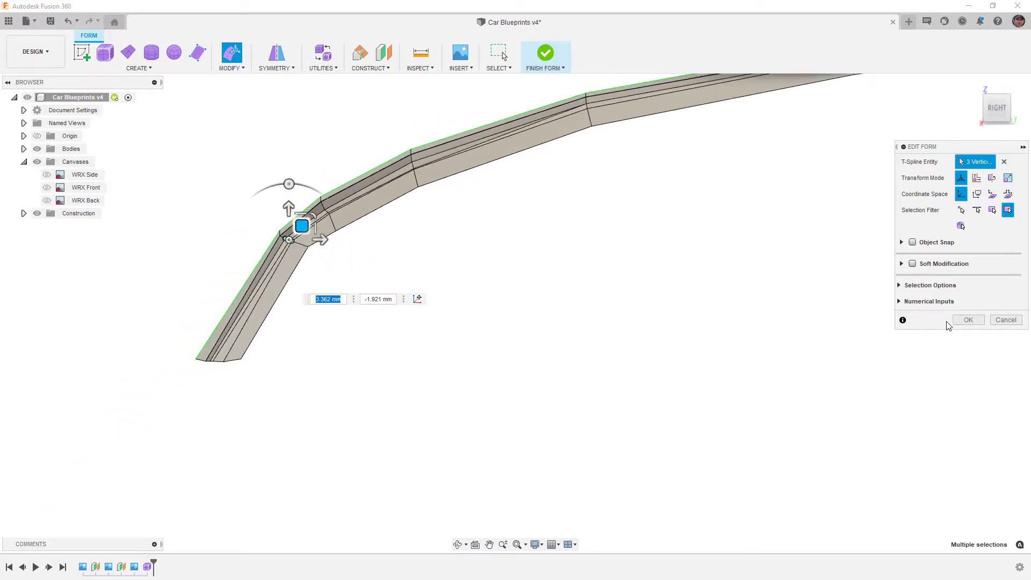
pyautogui.click(968, 320)
# Switch the hood to smooth display with shading and no visible edges, and examine the crease highlights from several angles.
pyautogui.moveTo(430, 328)
pyautogui.keyDown('shift'); pyautogui.mouseDown(button='middle')
pyautogui.moveTo(410, 323)
pyautogui.moveTo(442, 320)
pyautogui.moveTo(450, 330)
pyautogui.mouseUp(button='middle'); pyautogui.keyUp('shift')
pyautogui.hotkey('ctrl', '3')
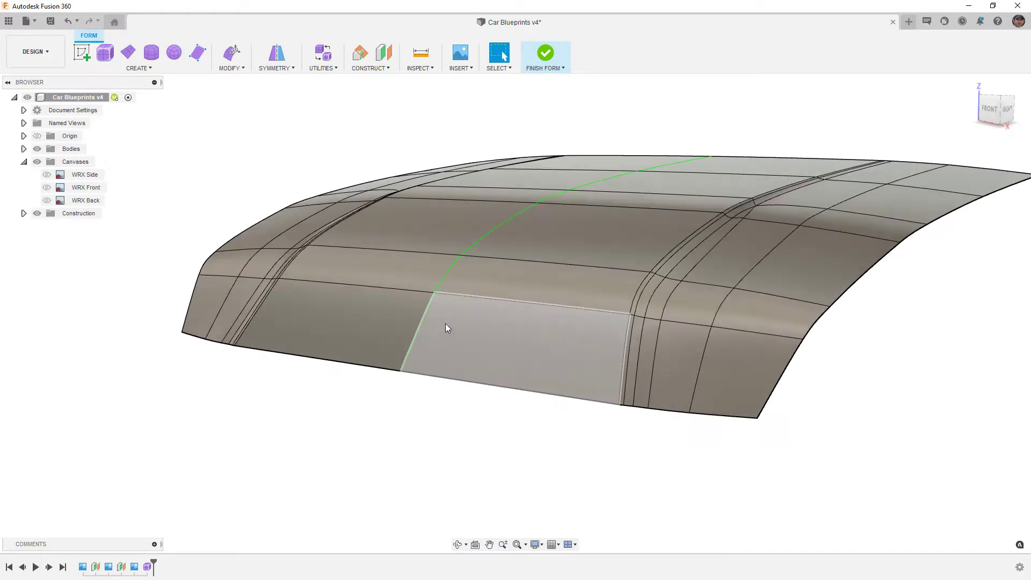
pyautogui.click(541, 544)
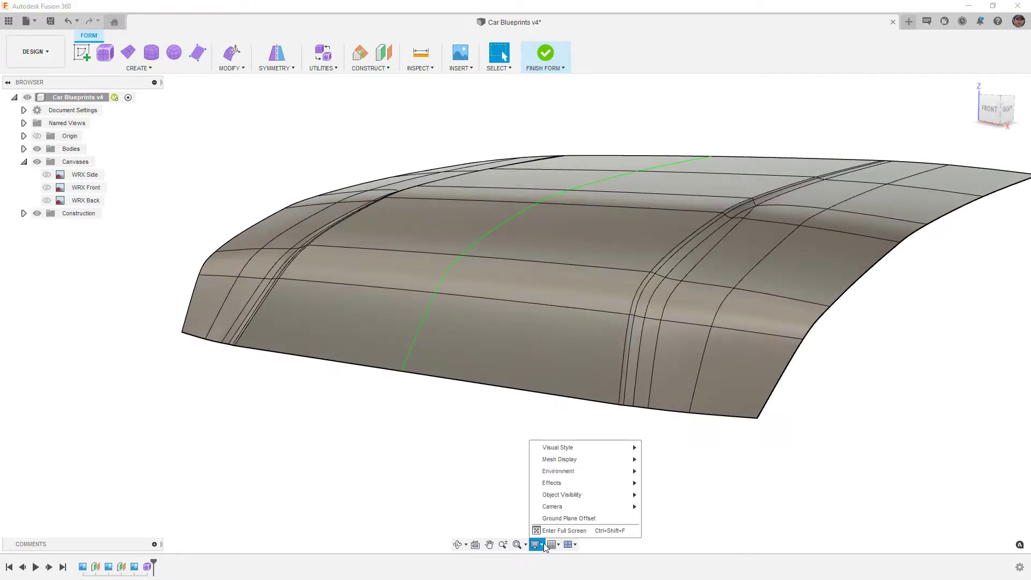
pyautogui.moveTo(617, 447)
pyautogui.click(656, 449)
pyautogui.moveTo(540, 418)
pyautogui.keyDown('shift'); pyautogui.mouseDown(button='middle')
pyautogui.moveTo(562, 411)
pyautogui.moveTo(559, 424)
pyautogui.moveTo(534, 433)
pyautogui.moveTo(546, 456)
pyautogui.moveTo(536, 472)
pyautogui.moveTo(543, 447)
pyautogui.moveTo(545, 460)
pyautogui.mouseUp(button='middle'); pyautogui.keyUp('shift')
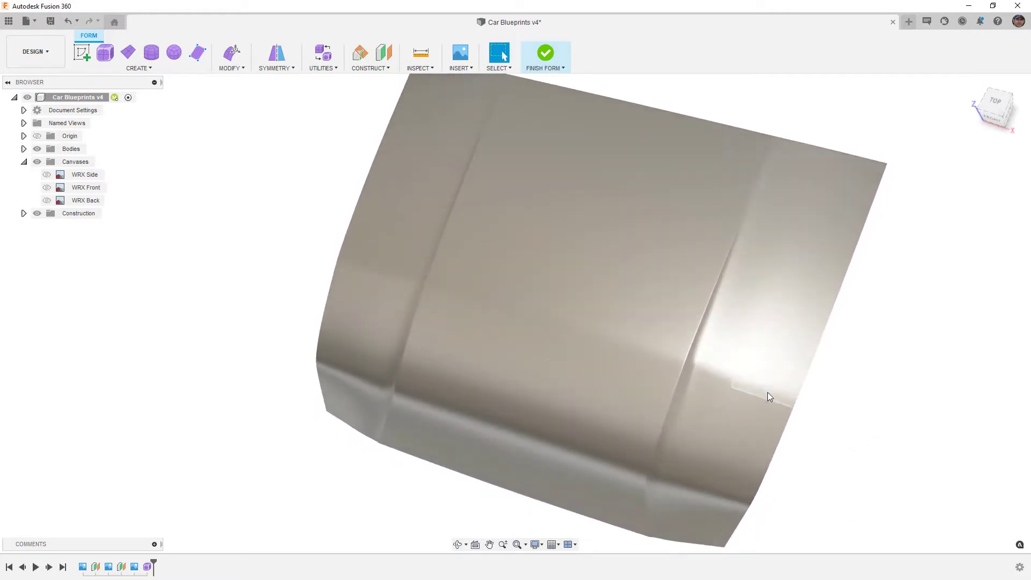
pyautogui.keyDown('shift'); pyautogui.moveTo(611, 410); pyautogui.dragTo(594, 391, button='middle'); pyautogui.keyUp('shift')
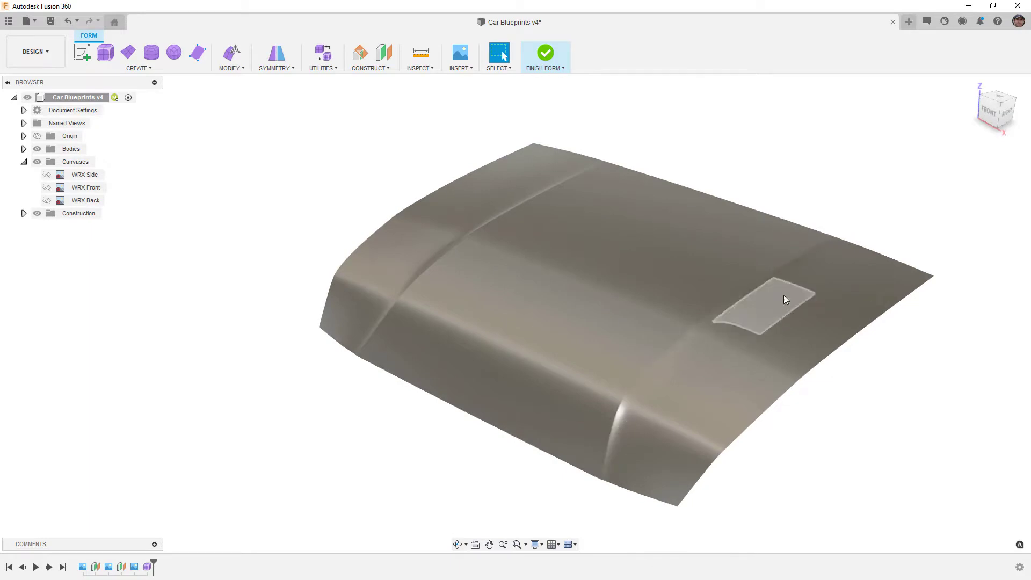
# Show the WRX Front canvas in front view and use Edit Form to move the 12 lower front edges of the hood -30 mm in Z.
pyautogui.click(990, 114)
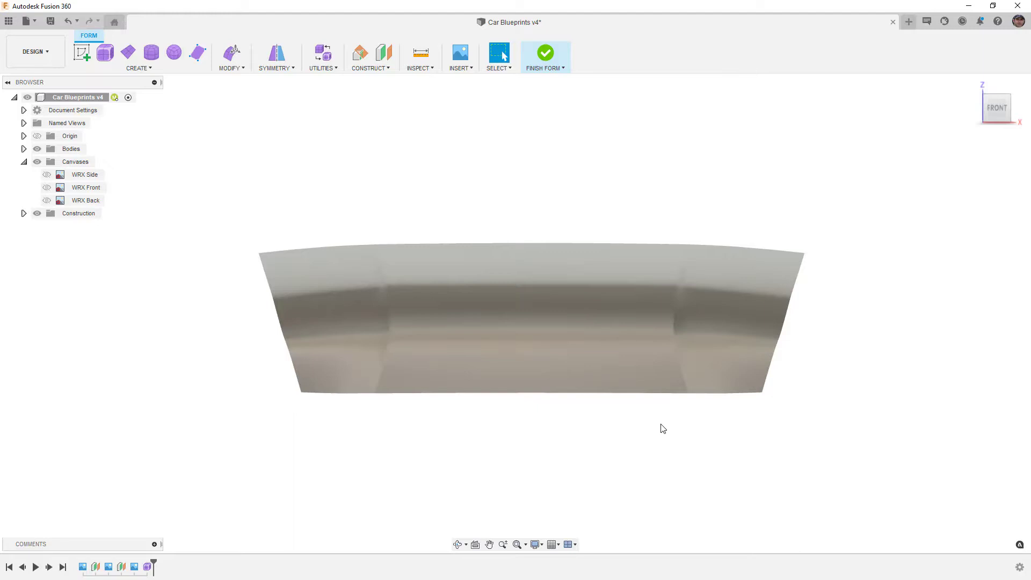
pyautogui.click(47, 187)
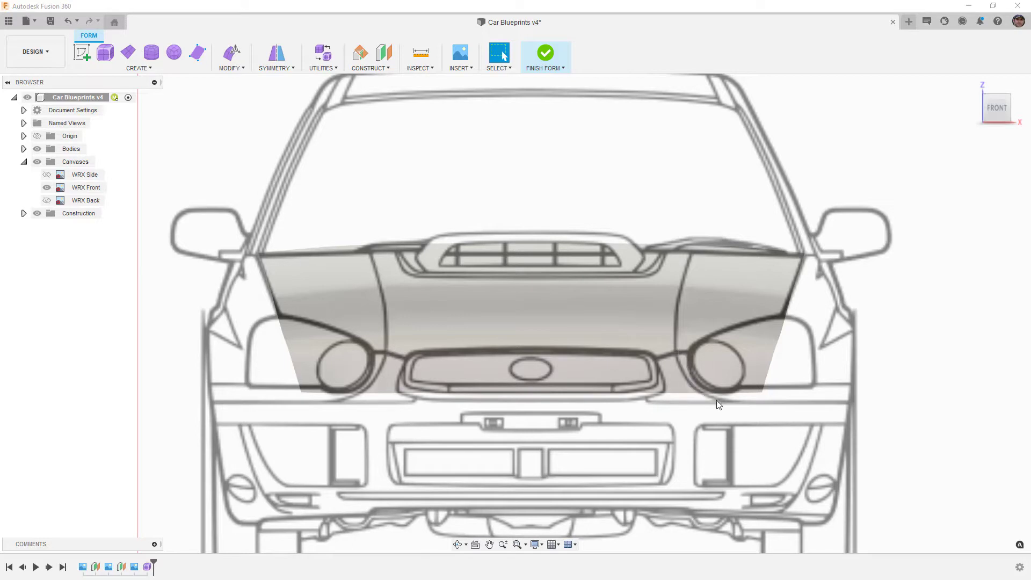
pyautogui.moveTo(277, 379); pyautogui.dragTo(859, 437)
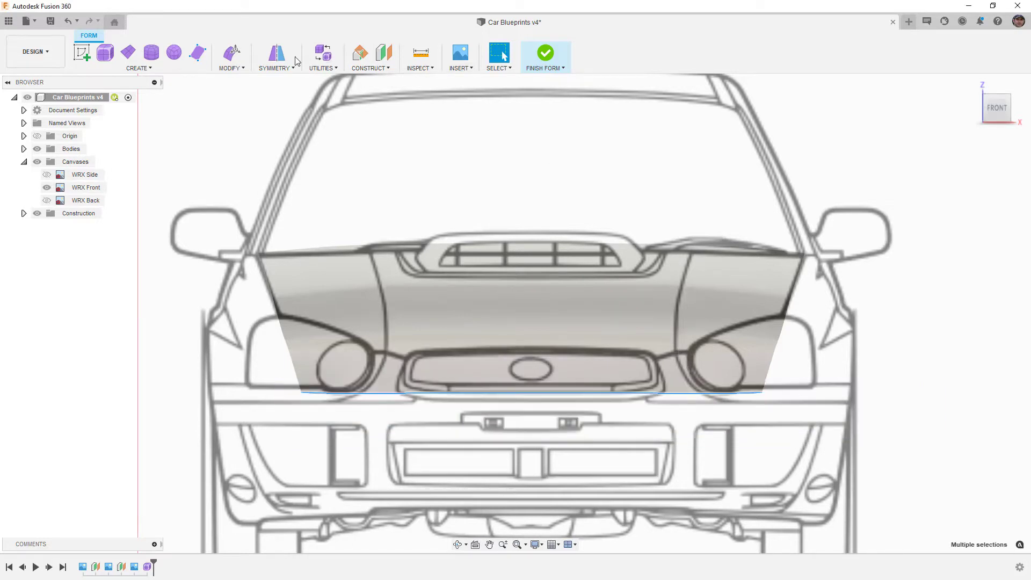
pyautogui.click(232, 53)
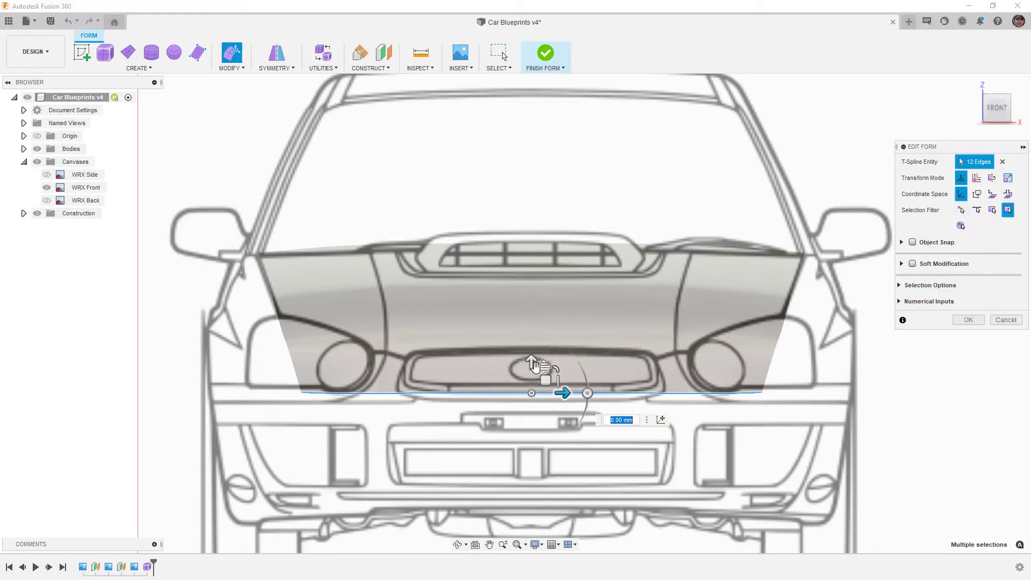
pyautogui.moveTo(531, 369); pyautogui.dragTo(481, 341)
pyautogui.write('-50')
pyautogui.press('Return')
pyautogui.scroll(5, 485, 364)
pyautogui.scroll(-5, 481, 341)
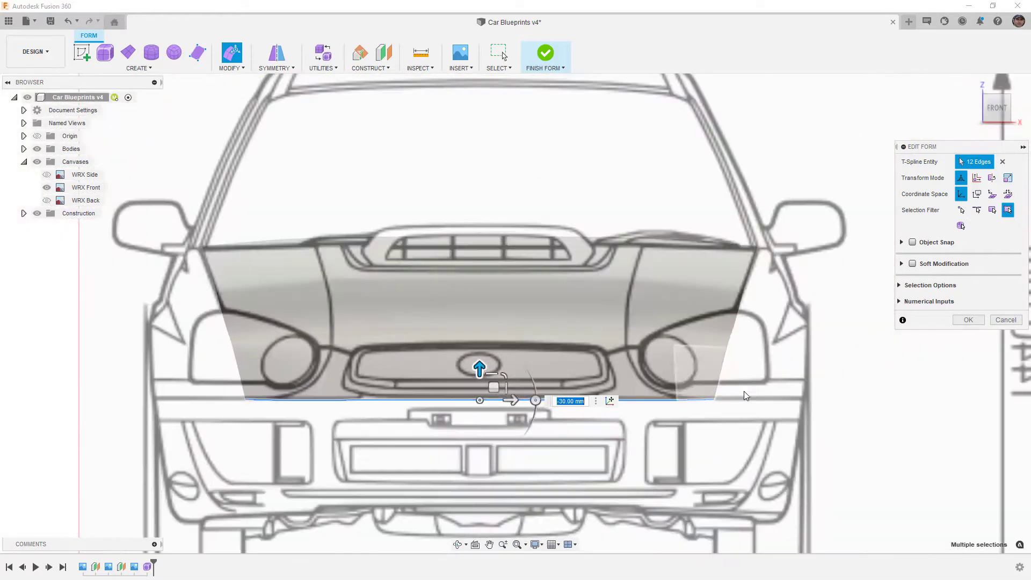
pyautogui.click(976, 321)
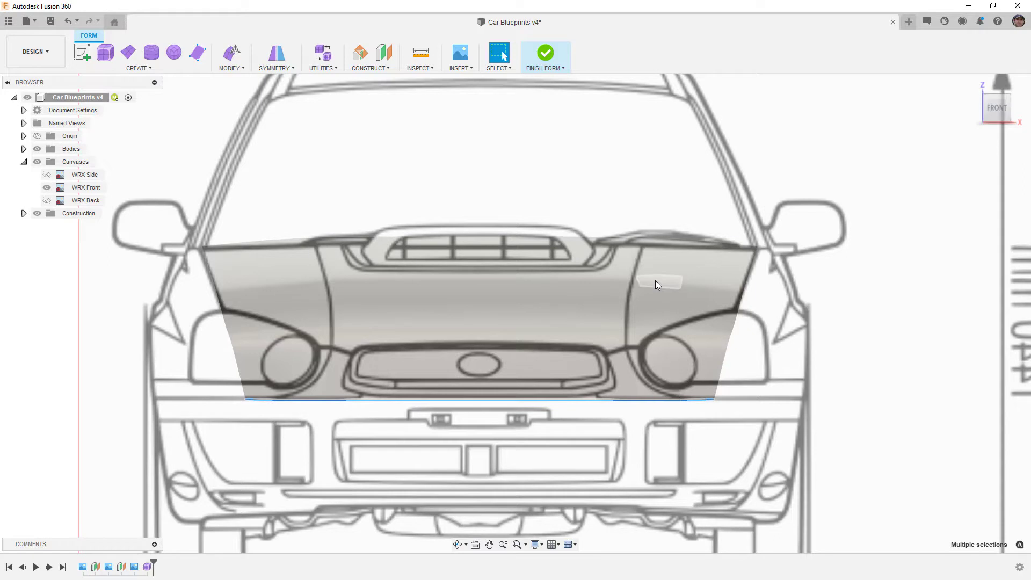
# Try deleting a crosswise edge loop near the front of the hood, check the shape from the side, and undo the deletion.
pyautogui.scroll(-3, 655, 284)
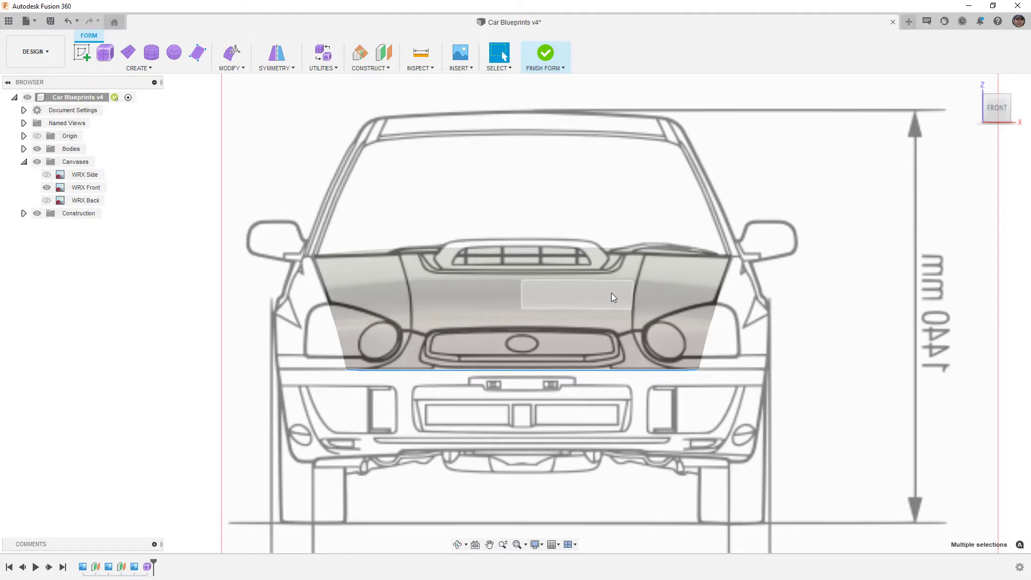
pyautogui.scroll(-5, 607, 292)
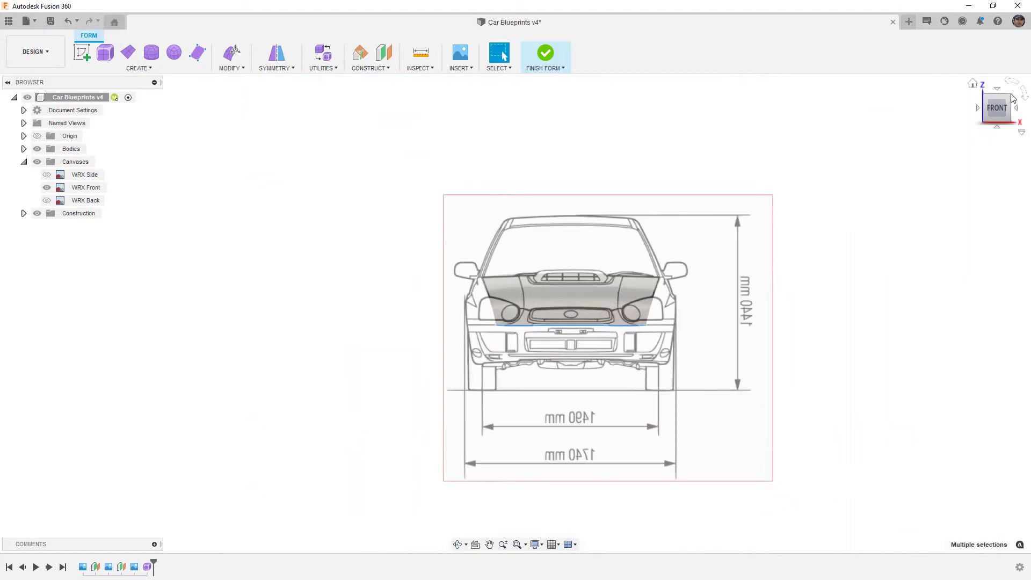
pyautogui.click(1007, 98)
pyautogui.keyDown('shift'); pyautogui.moveTo(708, 387); pyautogui.dragTo(694, 419, button='middle'); pyautogui.keyUp('shift')
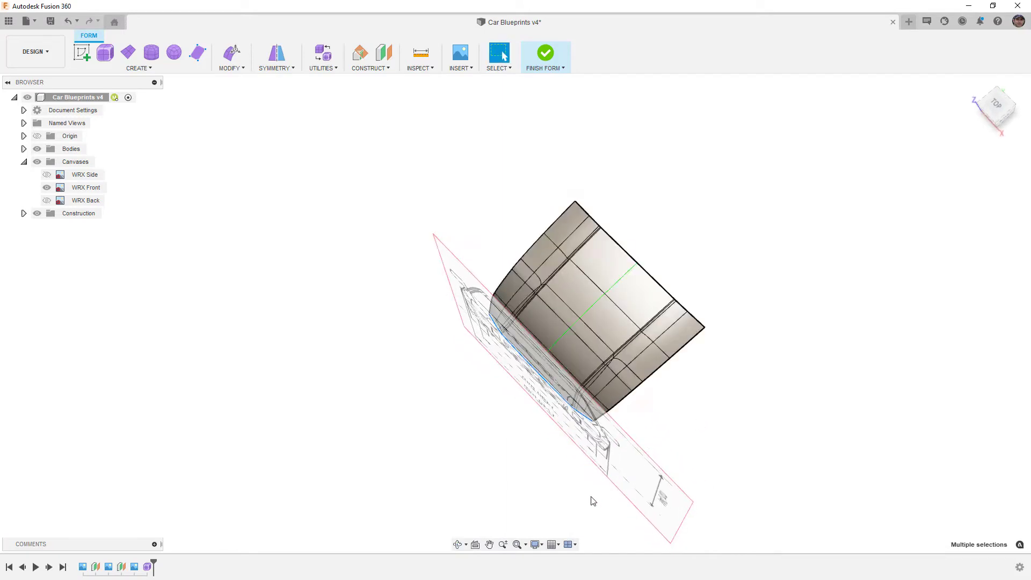
pyautogui.scroll(5, 607, 359)
pyautogui.keyDown('shift'); pyautogui.moveTo(622, 402); pyautogui.dragTo(617, 387, button='middle'); pyautogui.keyUp('shift')
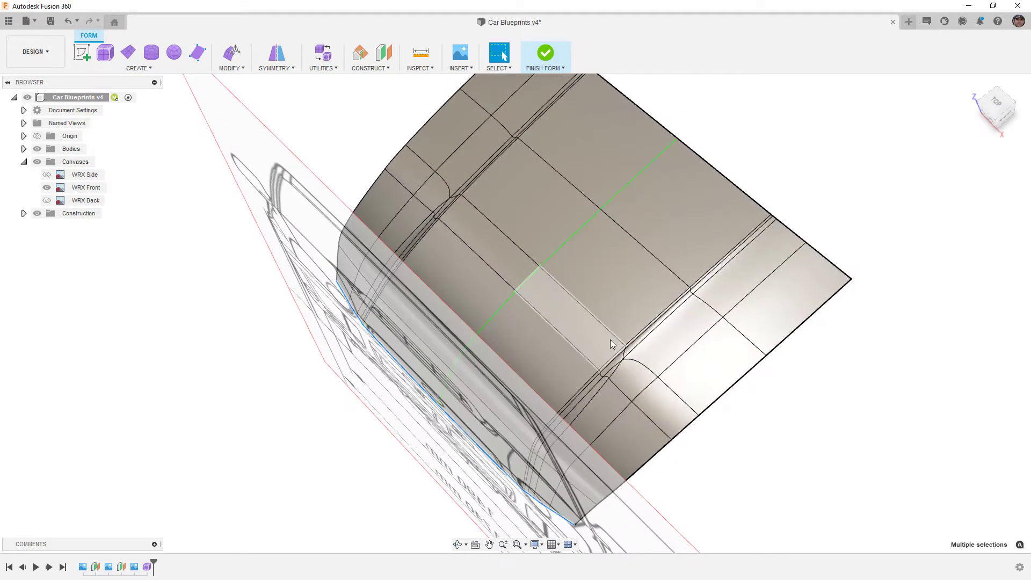
pyautogui.doubleClick(553, 327)
pyautogui.click(758, 417)
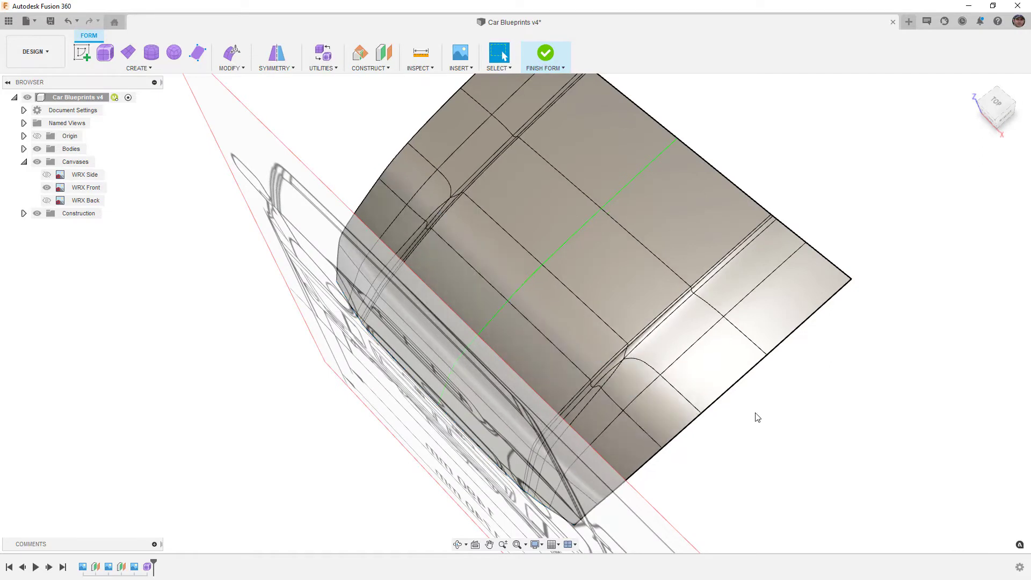
pyautogui.keyDown('shift'); pyautogui.moveTo(756, 418); pyautogui.dragTo(737, 378, button='middle'); pyautogui.keyUp('shift')
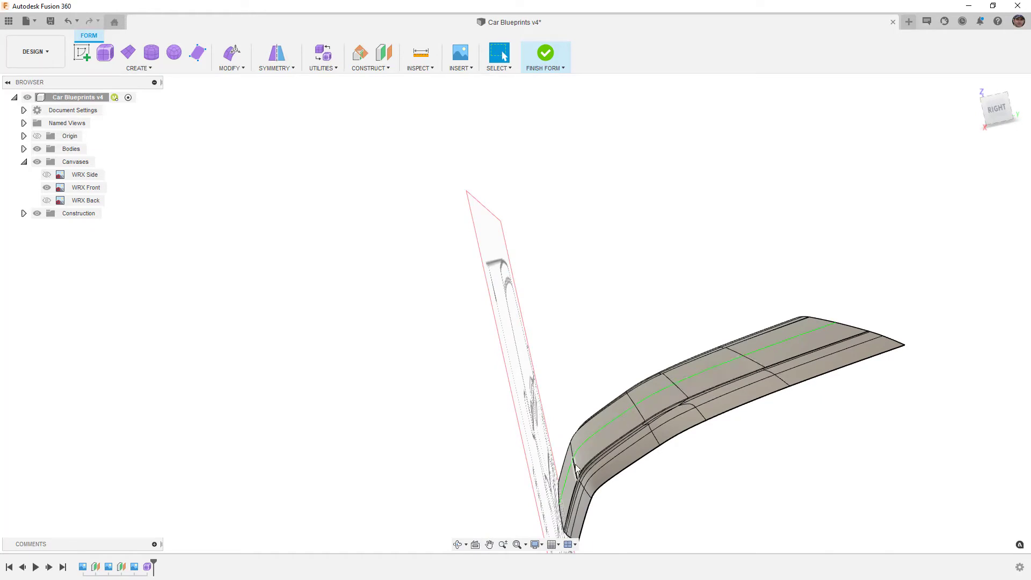
pyautogui.hotkey('ctrl', 'z')
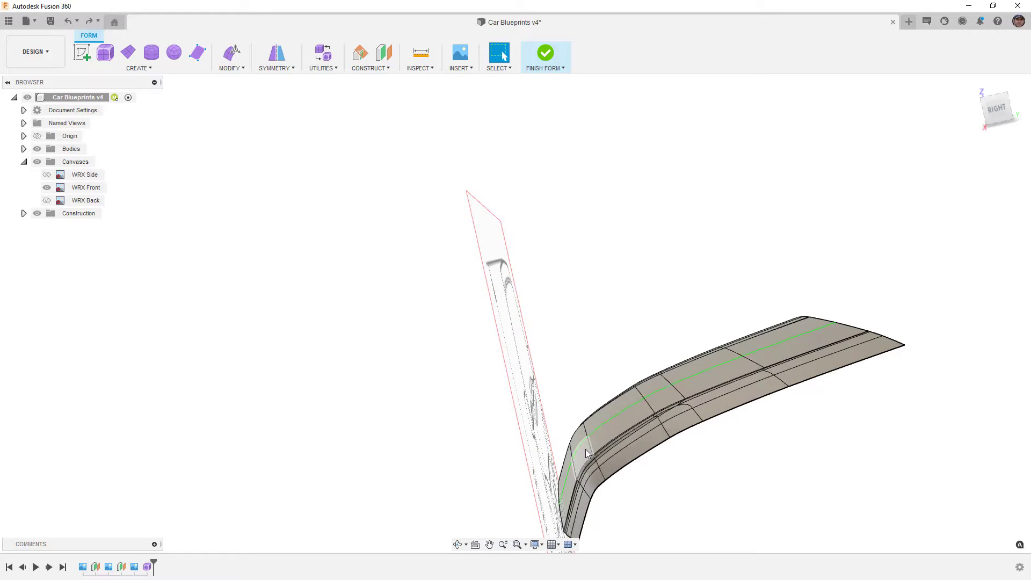
# Slide the full crosswise edge loop just behind the hood's front bend to slide location -0.044 and check the surface in smooth display.
pyautogui.doubleClick(646, 404)
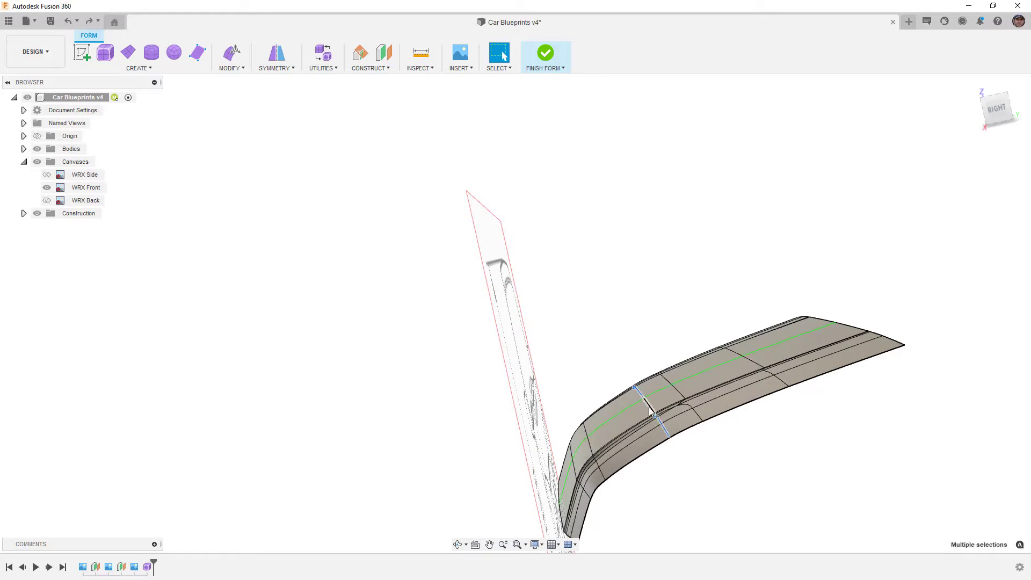
pyautogui.click(231, 69)
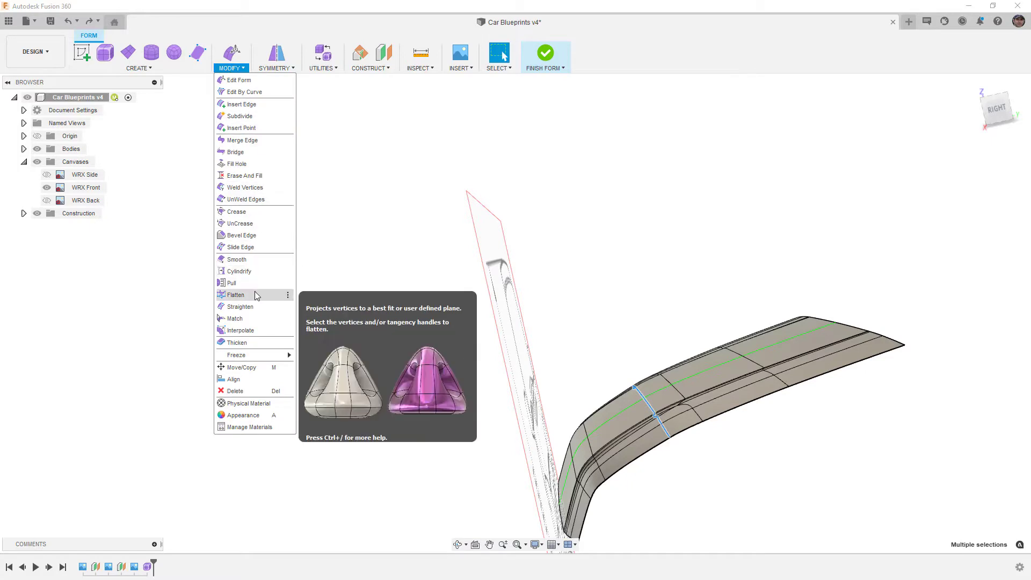
pyautogui.click(259, 251)
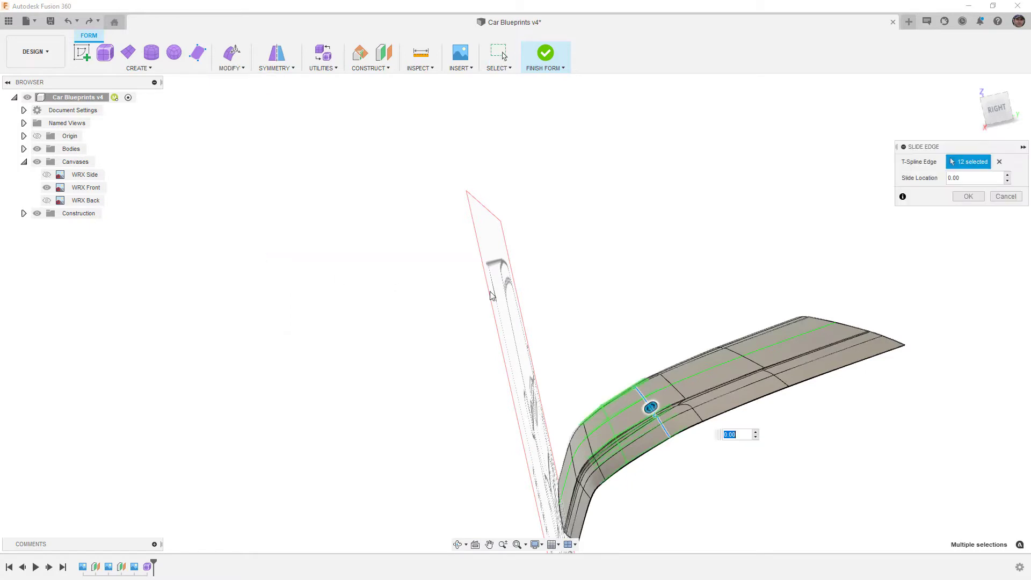
pyautogui.moveTo(645, 412); pyautogui.dragTo(650, 409)
pyautogui.click(969, 197)
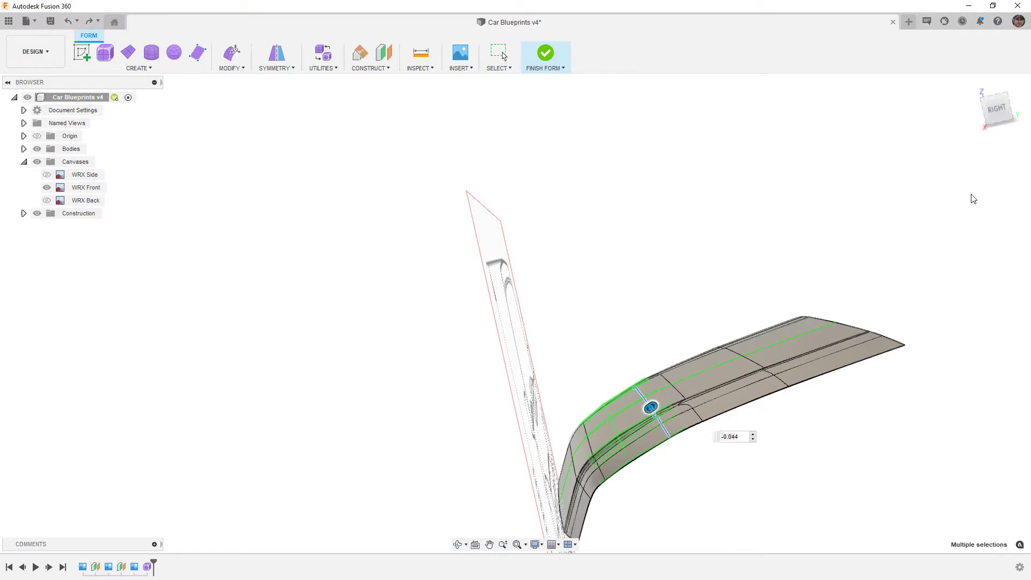
pyautogui.keyDown('shift'); pyautogui.moveTo(620, 390); pyautogui.dragTo(620, 383, button='middle'); pyautogui.keyUp('shift')
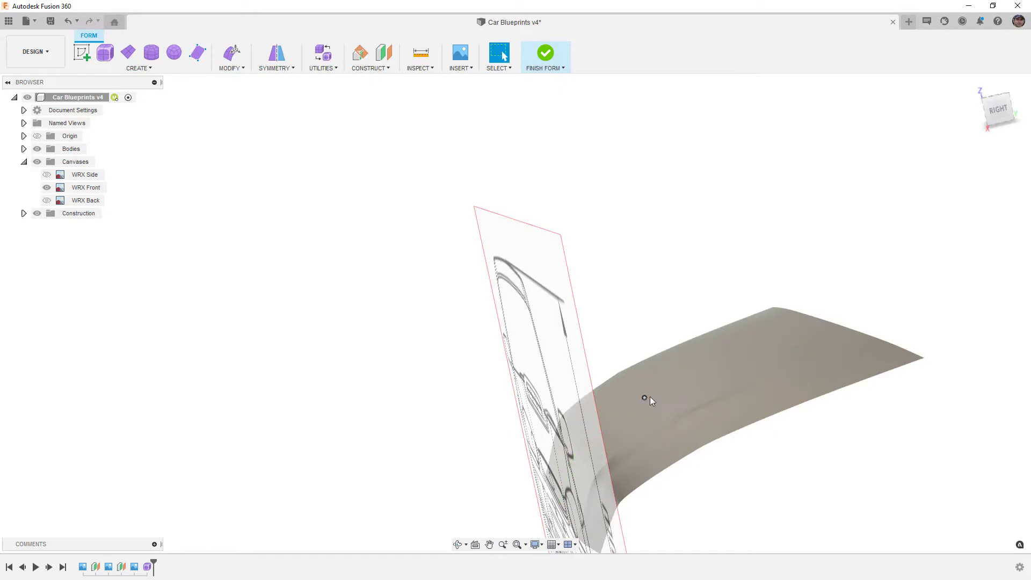
pyautogui.keyDown('shift'); pyautogui.moveTo(649, 395); pyautogui.dragTo(691, 379, button='middle'); pyautogui.keyUp('shift')
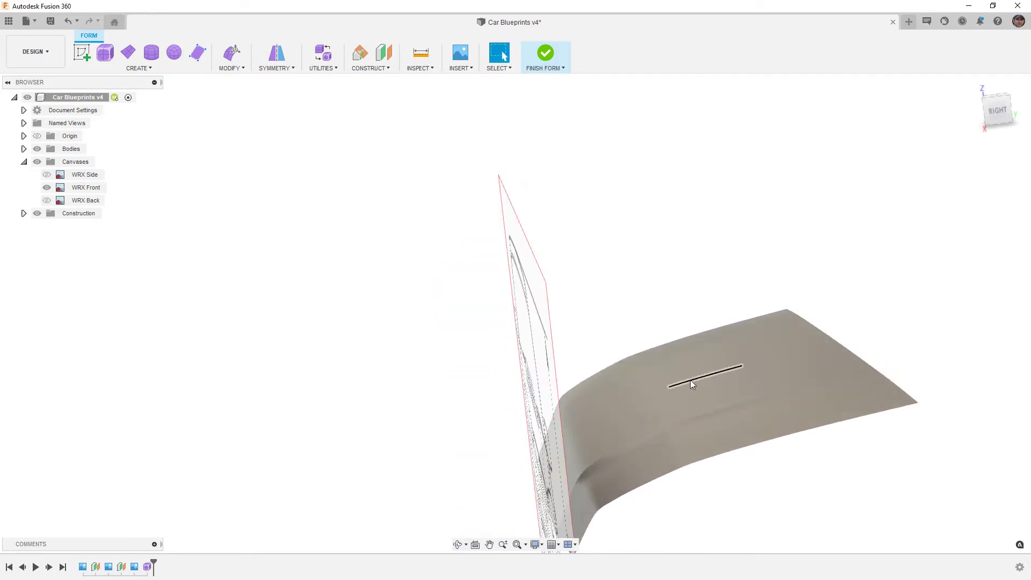
# Check the hood's profile from the side and against the WRX Side canvas, and leave both the WRX Side and WRX Front canvases hidden.
pyautogui.click(997, 112)
pyautogui.scroll(4, 586, 454)
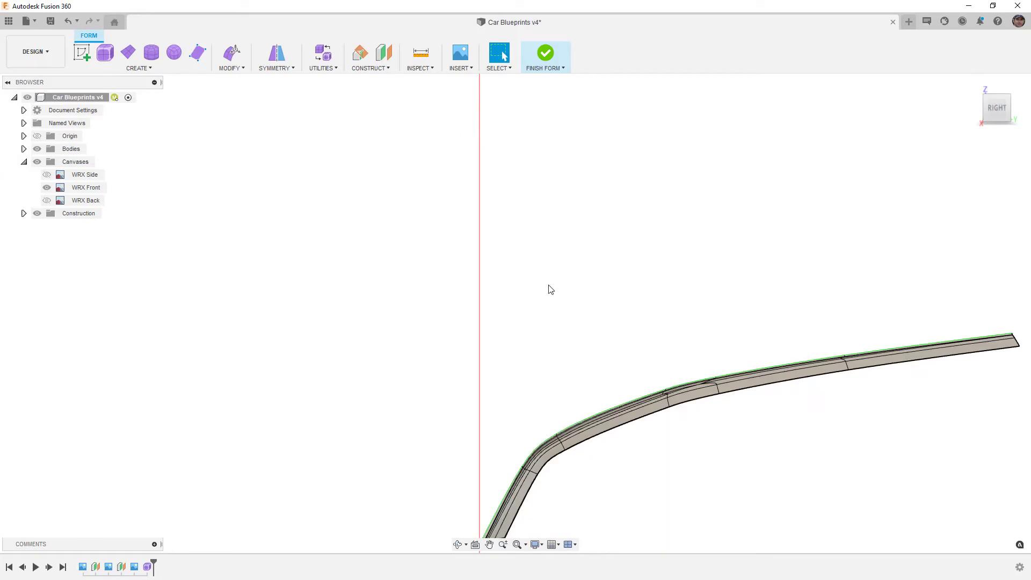
pyautogui.scroll(-2, 547, 289)
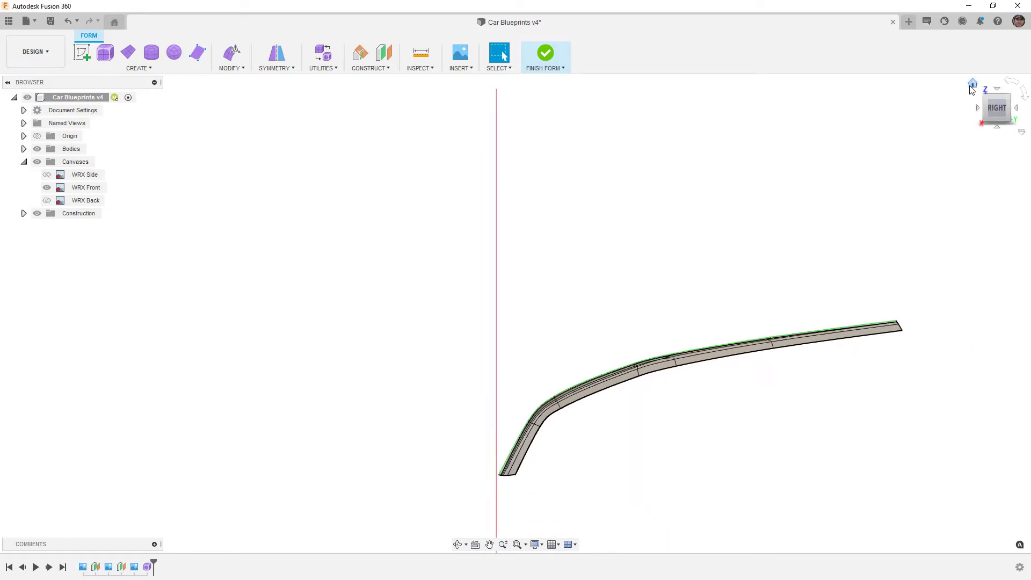
pyautogui.click(983, 95)
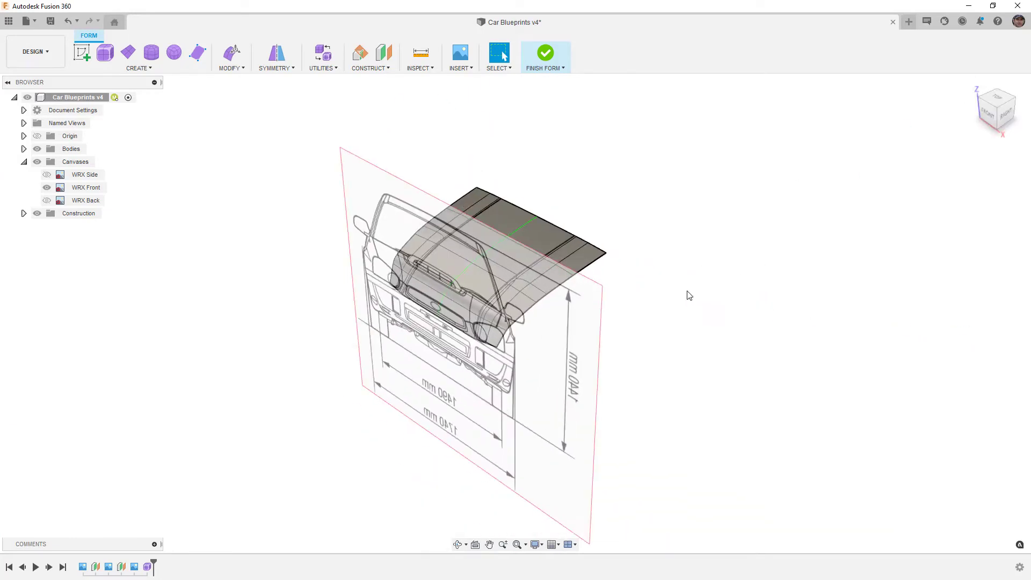
pyautogui.middleClick(691, 334)
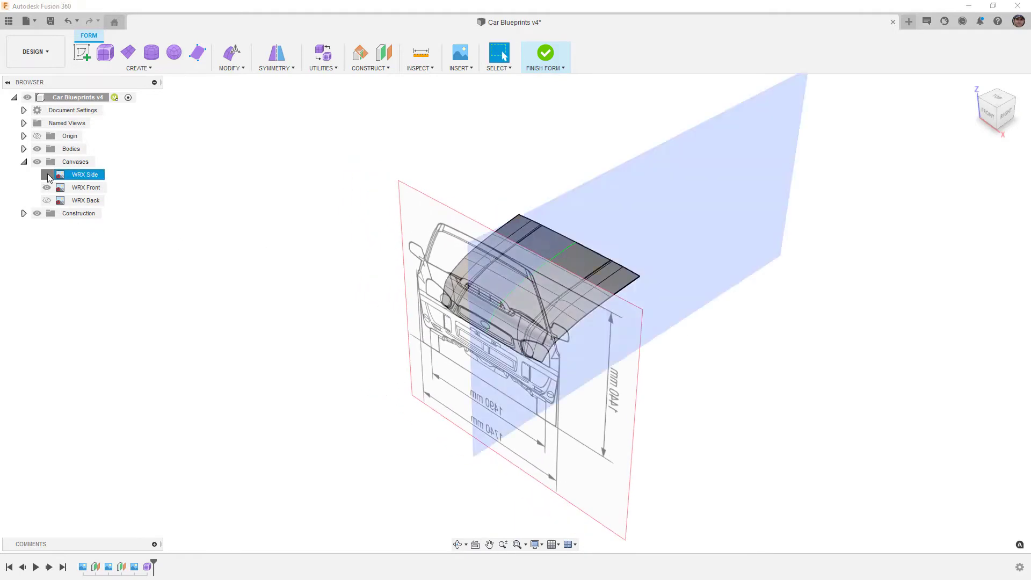
pyautogui.click(47, 175)
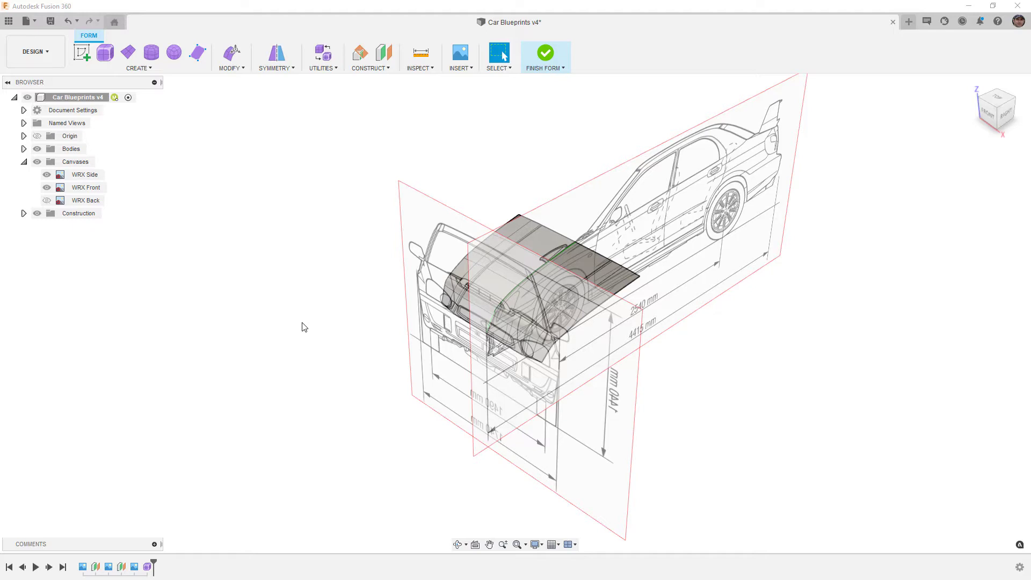
pyautogui.click(47, 188)
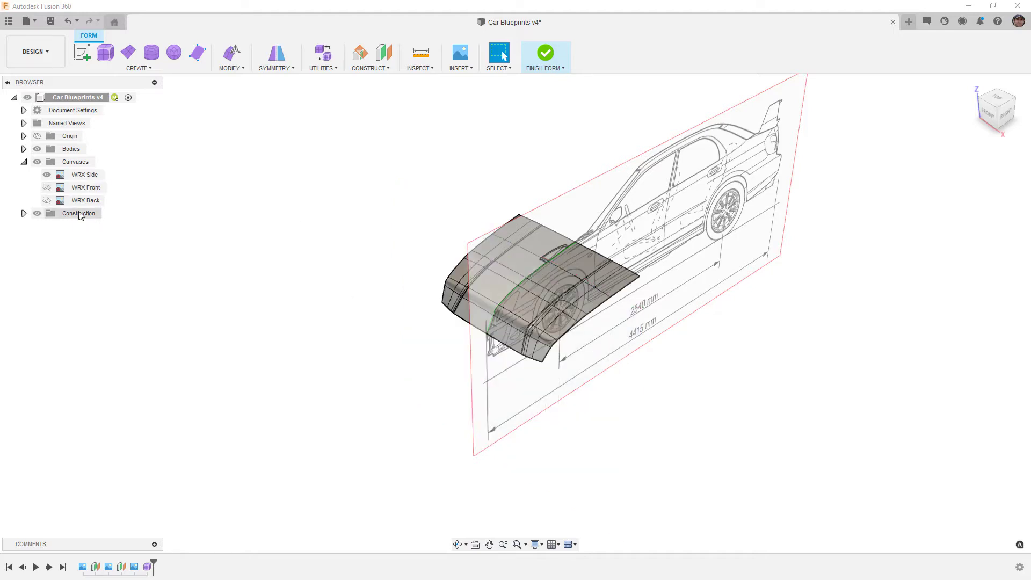
pyautogui.click(46, 175)
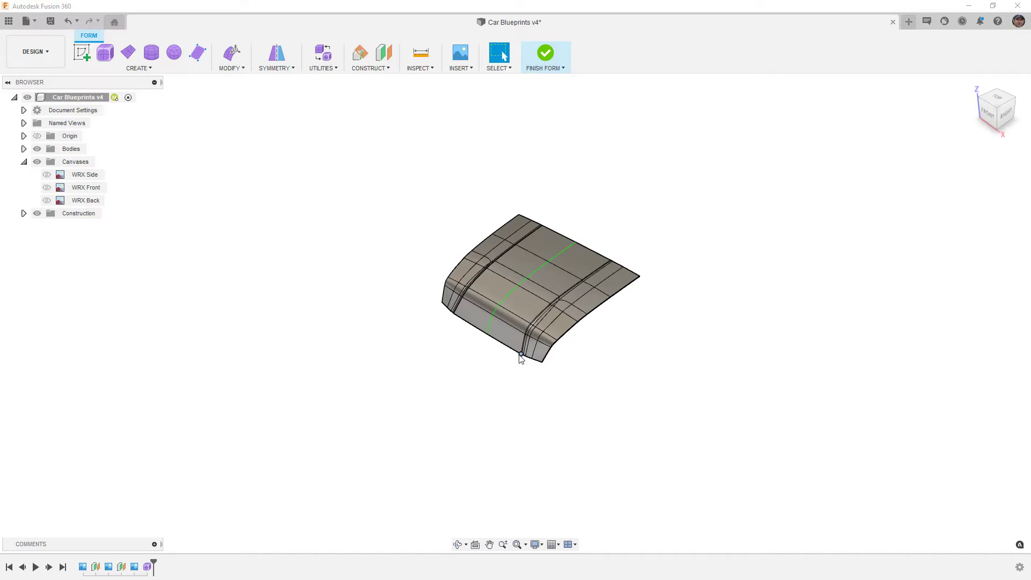
# Select the short crosswise edge running from the hood crease to the outer side, examine the surrounding edge layout up close, and clear the selection.
pyautogui.click(580, 312)
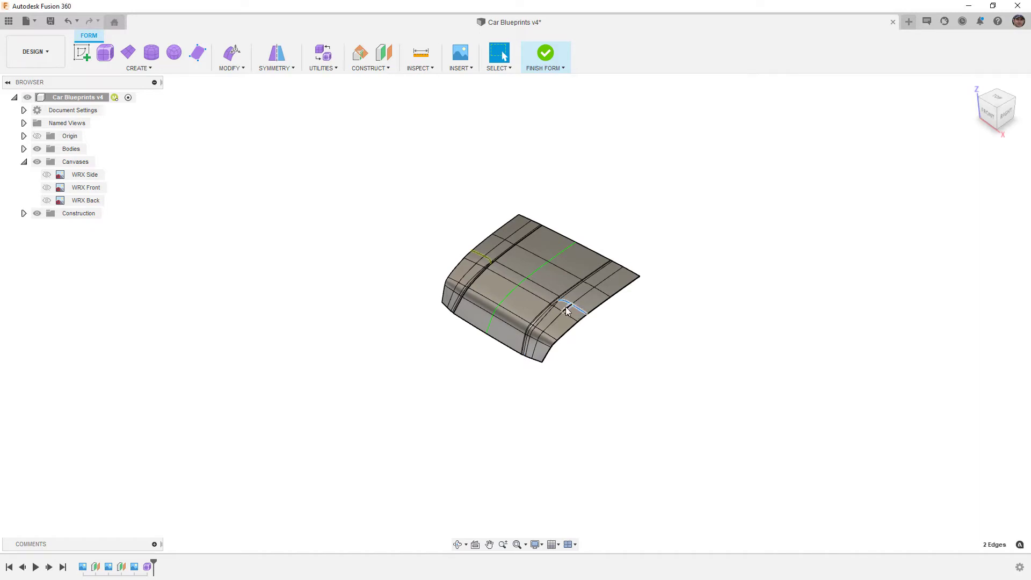
pyautogui.scroll(3, 577, 311)
pyautogui.scroll(3, 561, 305)
pyautogui.scroll(3, 560, 301)
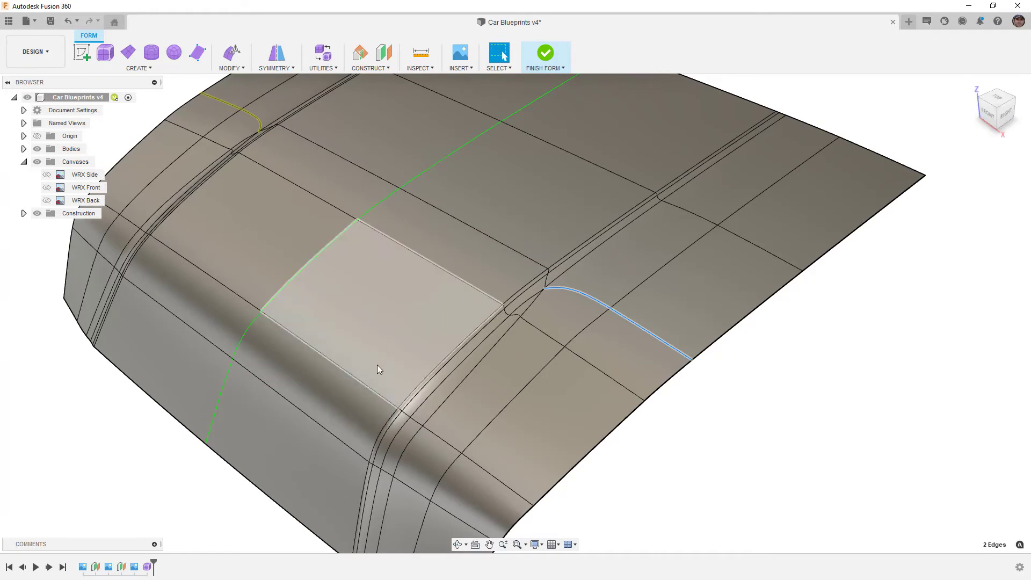
pyautogui.scroll(-5, 616, 352)
pyautogui.click(668, 438)
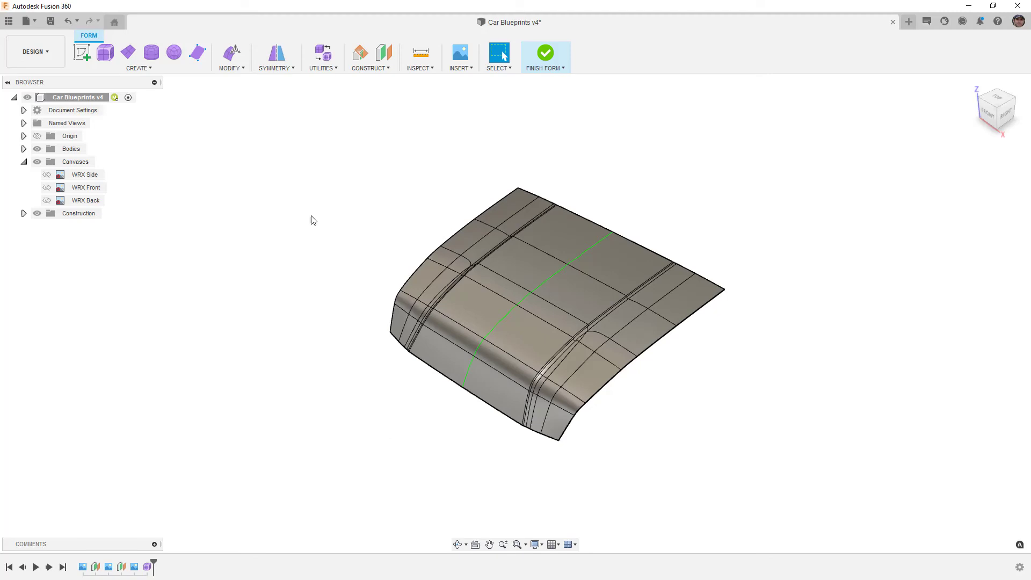
# Save the design as a new version with the description "User Saved".
pyautogui.click(56, 24)
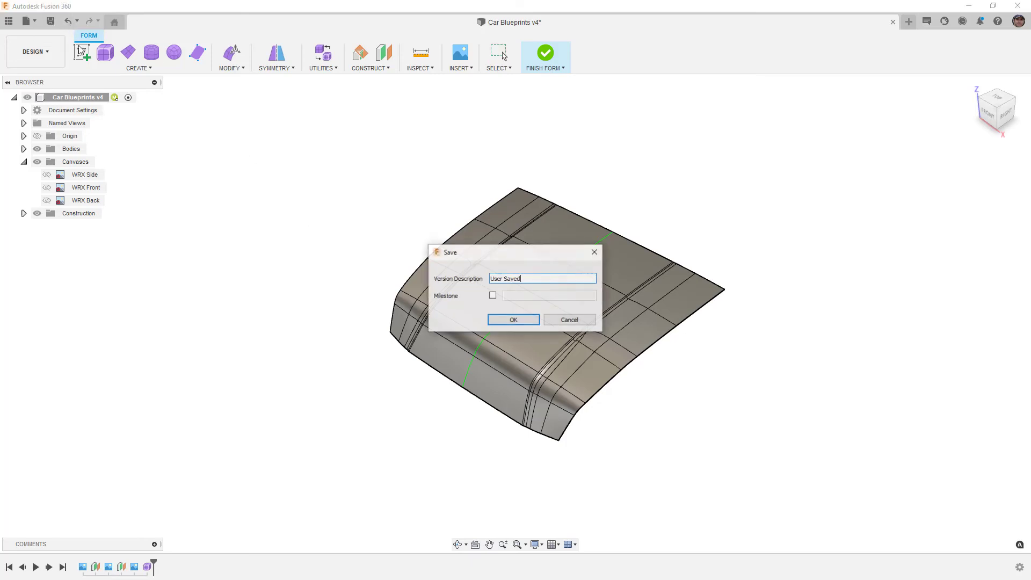
pyautogui.click(510, 321)
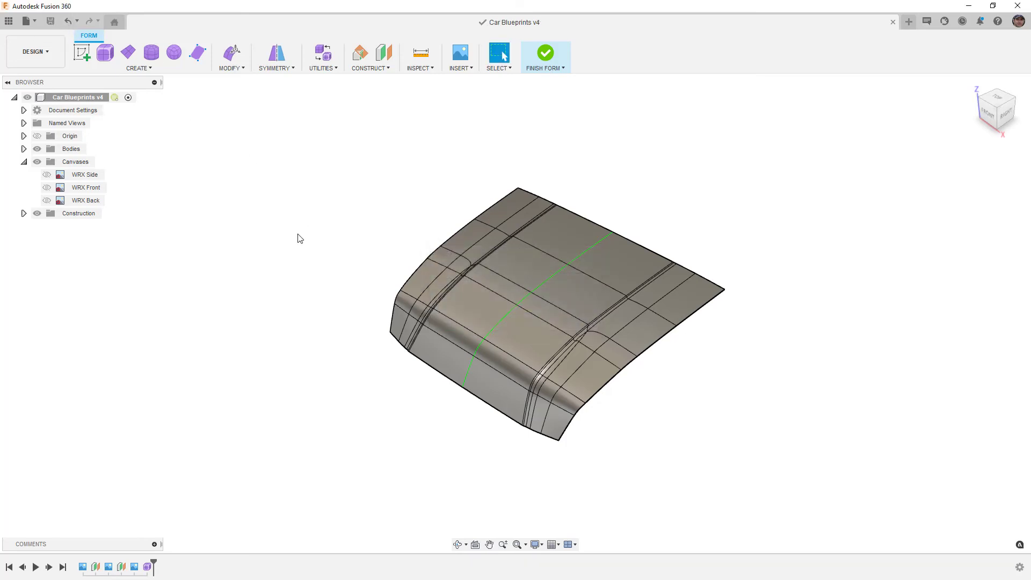